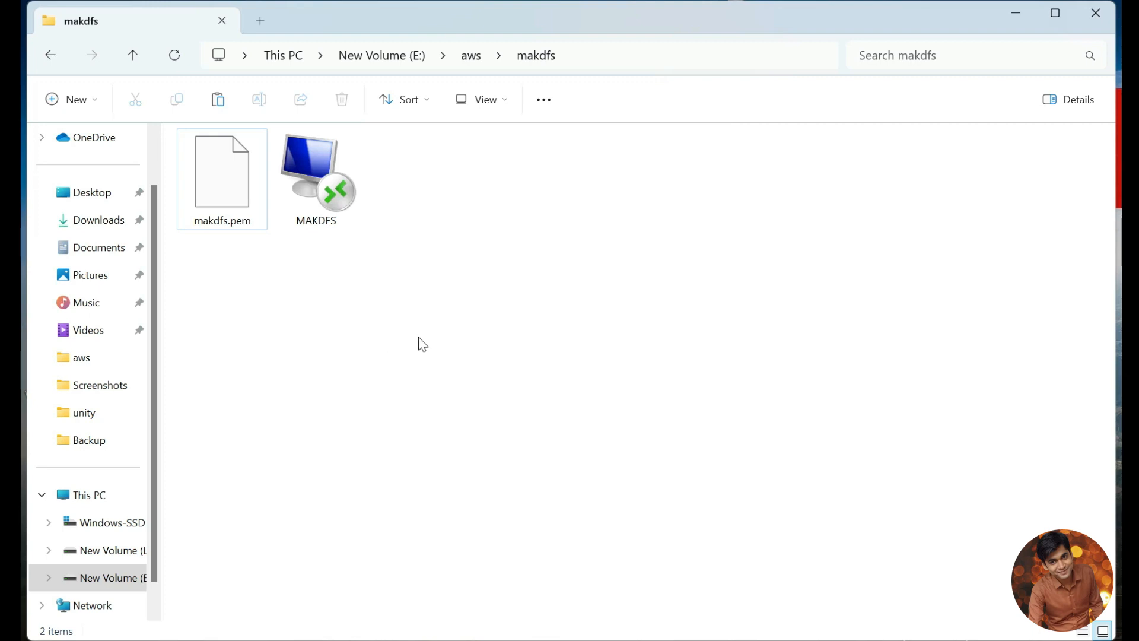
Connect to the remote Windows server with the MAKDFS remote desktop file and open Internet Explorer on it
double_click(341, 204)
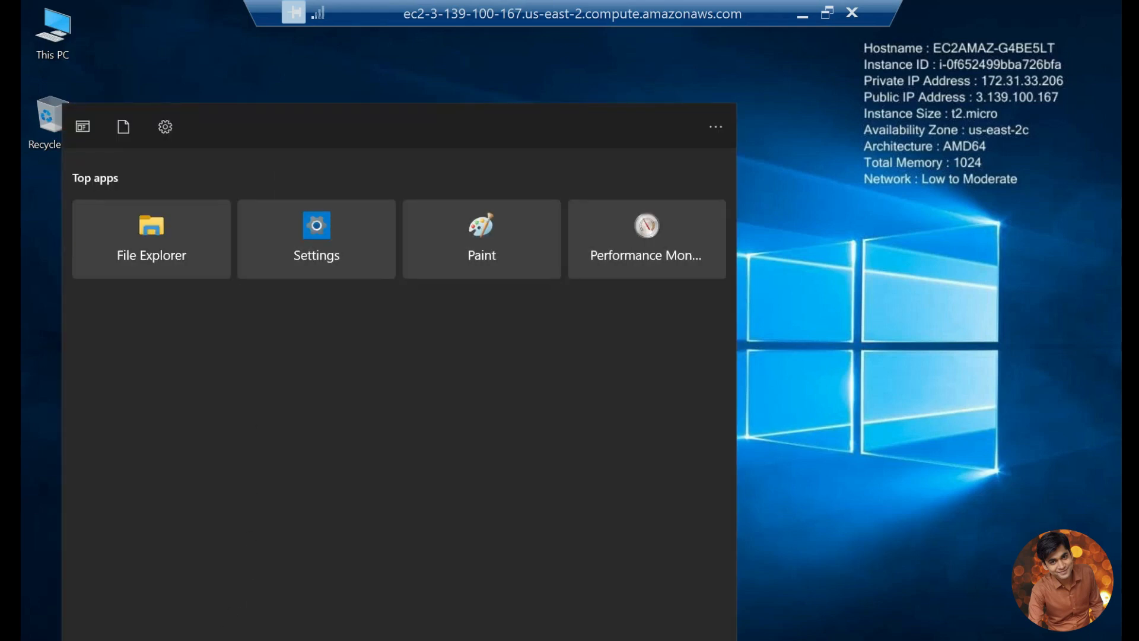
text(ex)
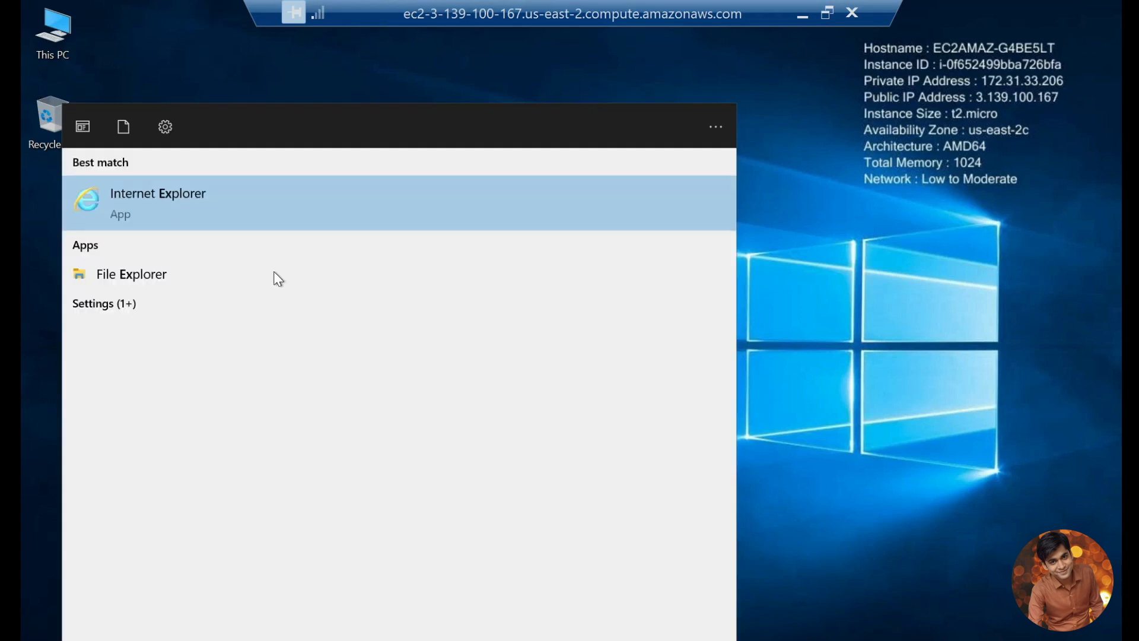
click(249, 204)
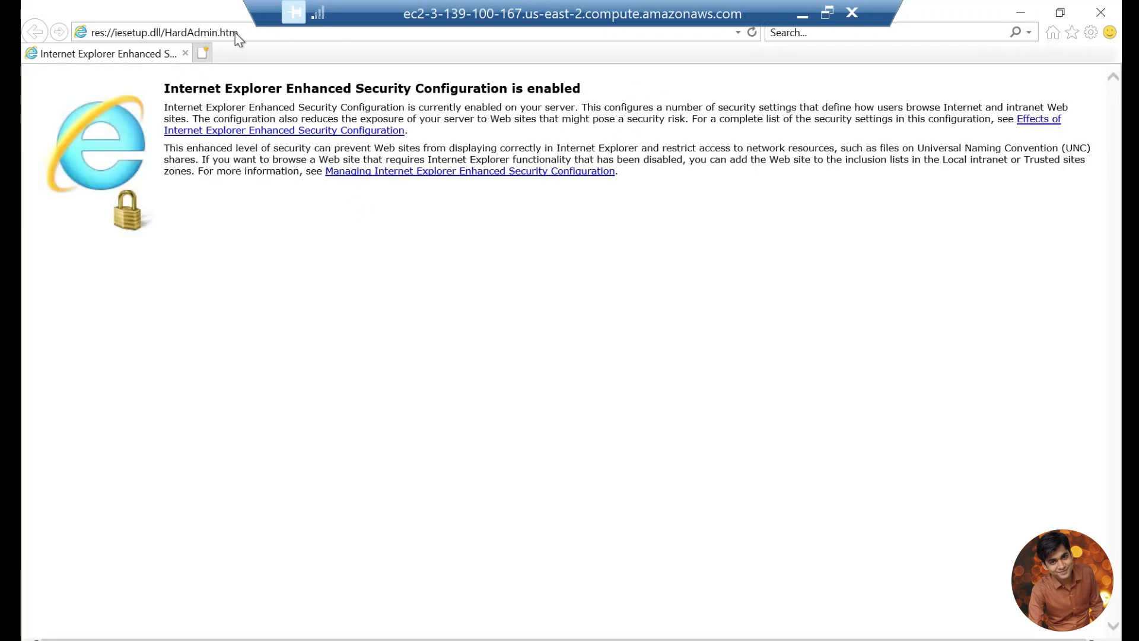
Go to the nginx.org website in Internet Explorer
click(254, 34)
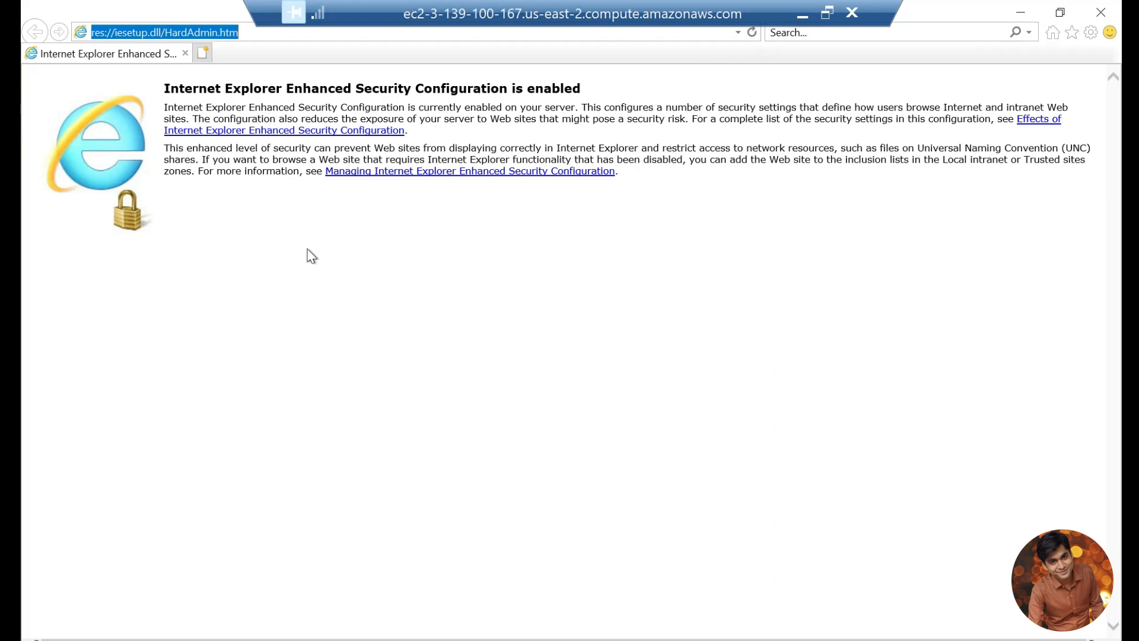
text(ng)
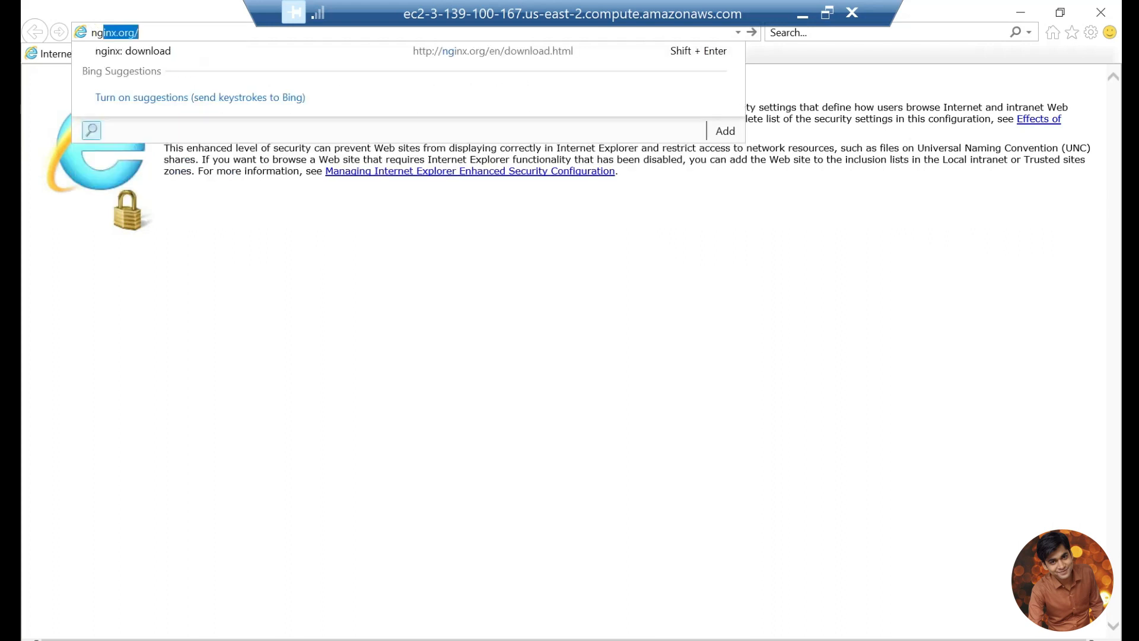
text(inx)
key(Return)
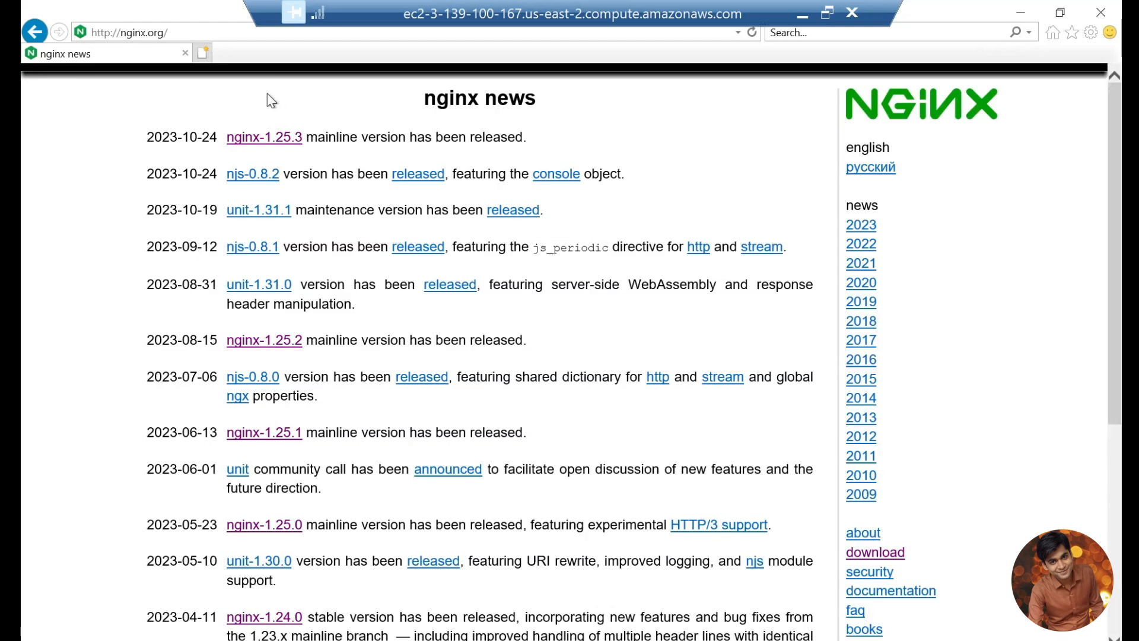
Replace the current address with google.com and load the Google home page
click(137, 33)
double_click(134, 33)
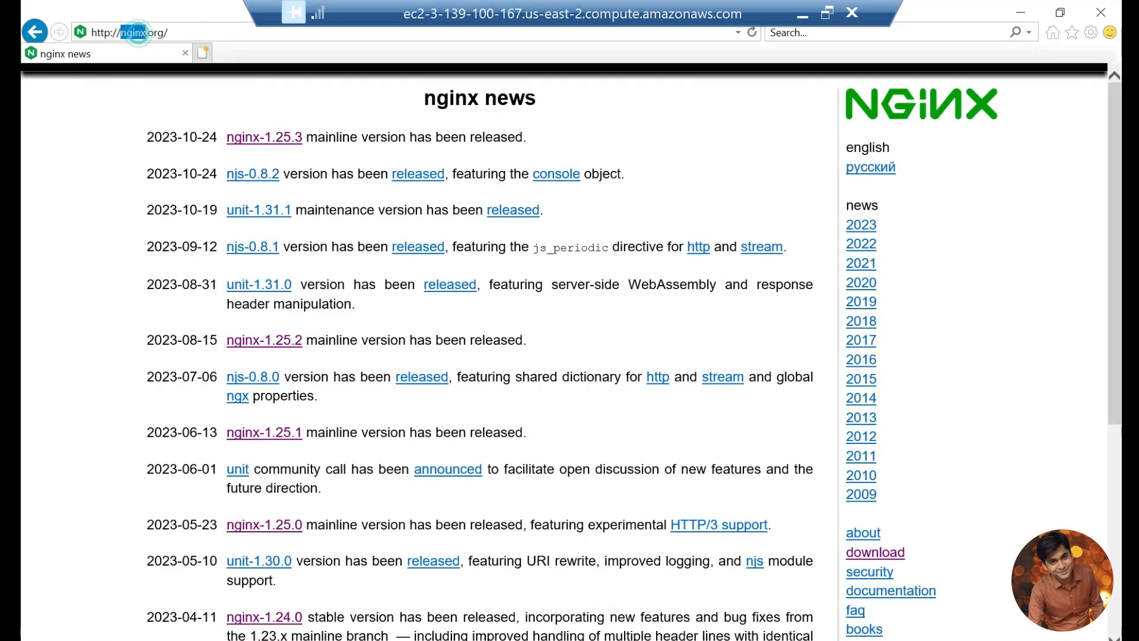
drag(187, 34, 90, 34)
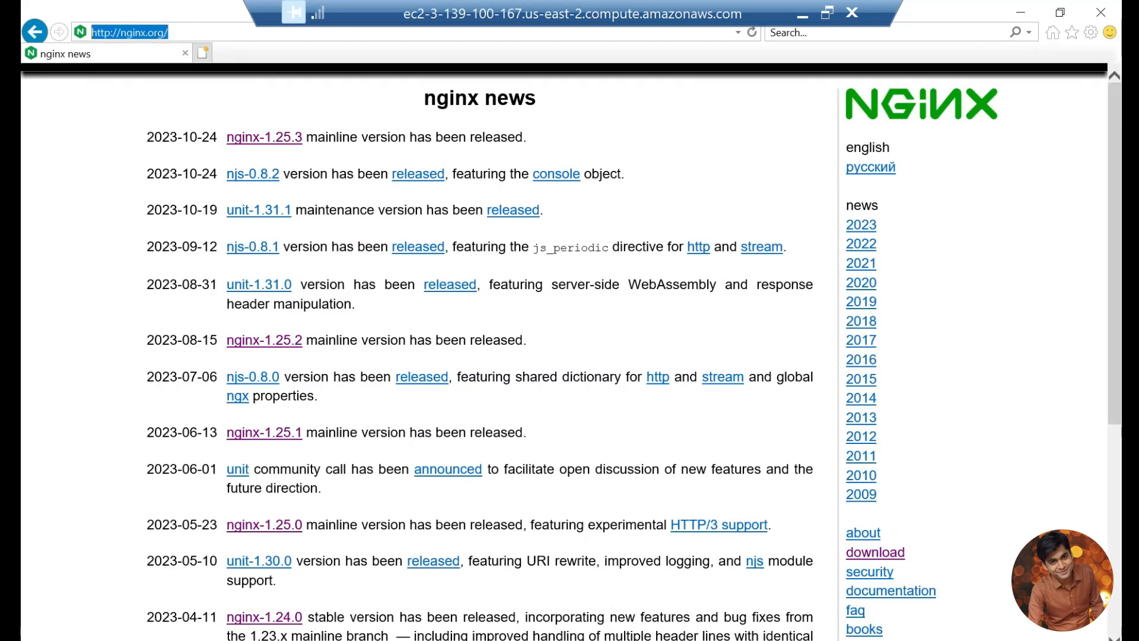
text(google)
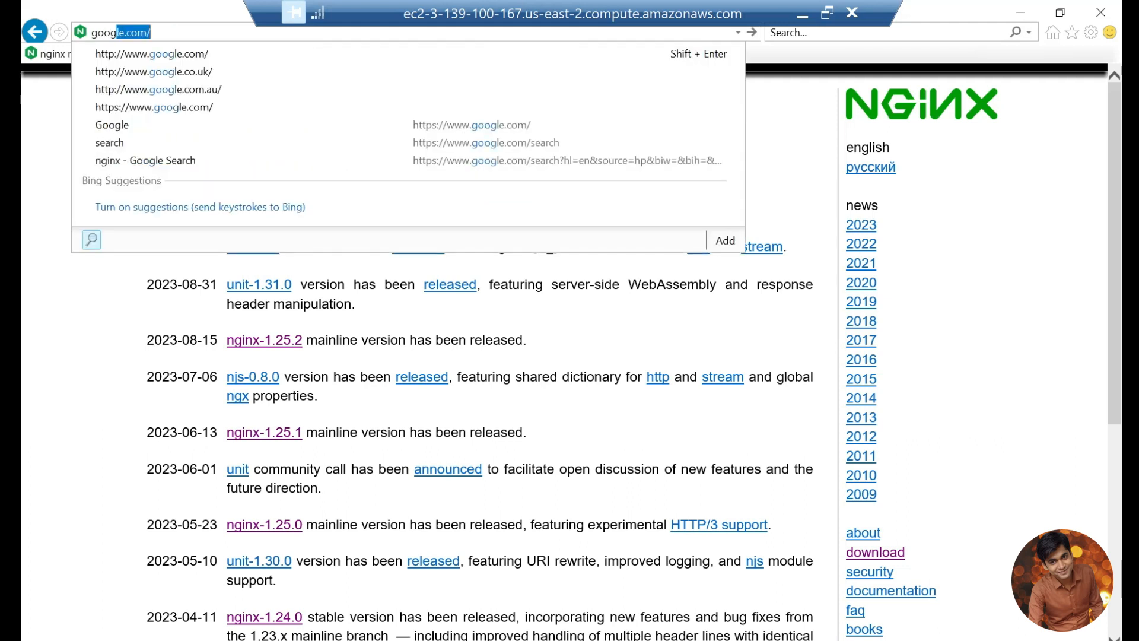
text(.com)
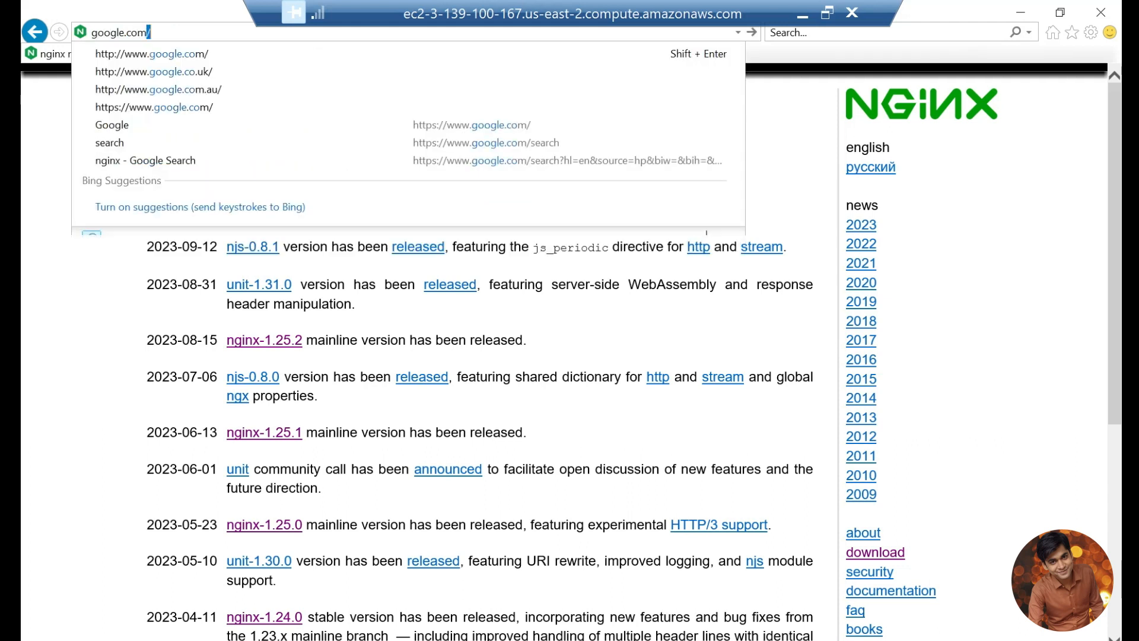
key(Return)
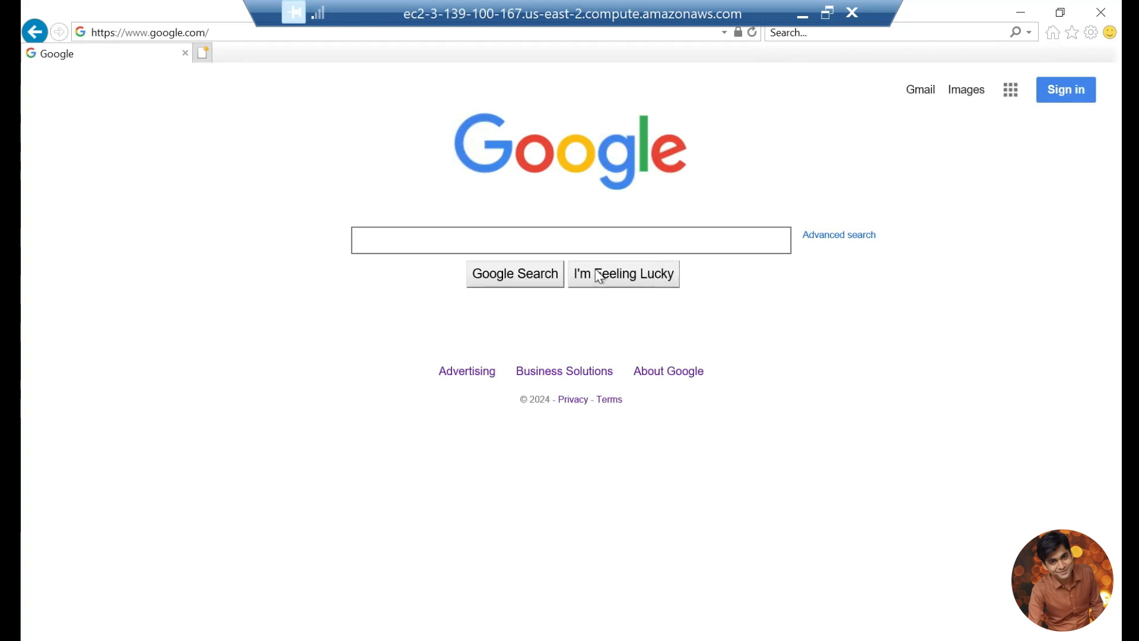
Search Google for "nginx download" and open the nginx.org download page from the results
click(583, 243)
text(nginx)
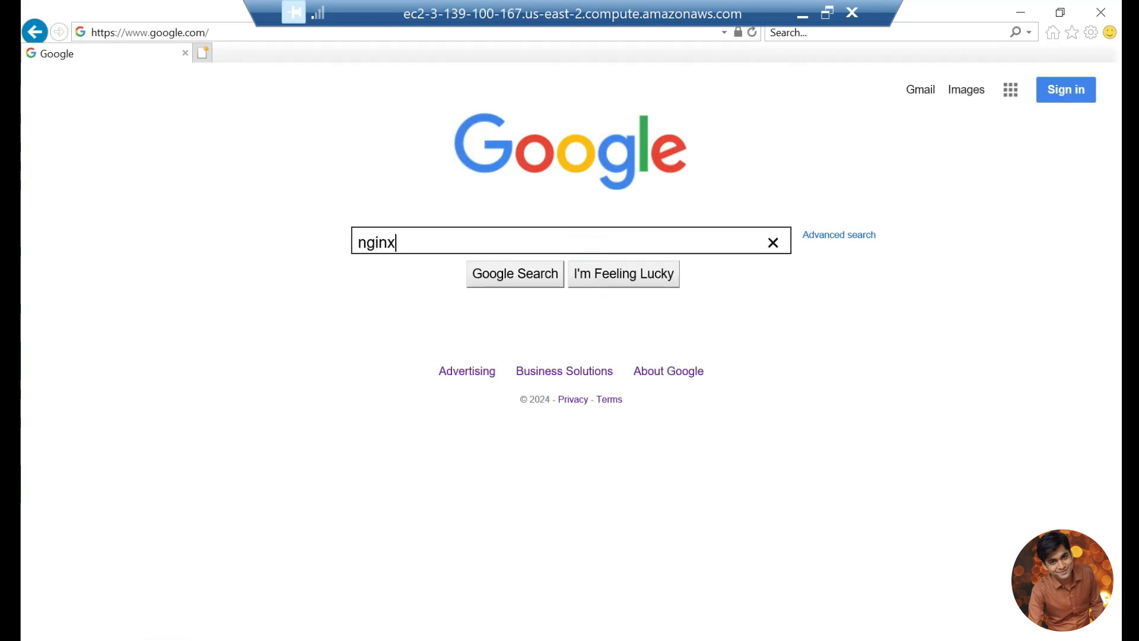
text( downlo)
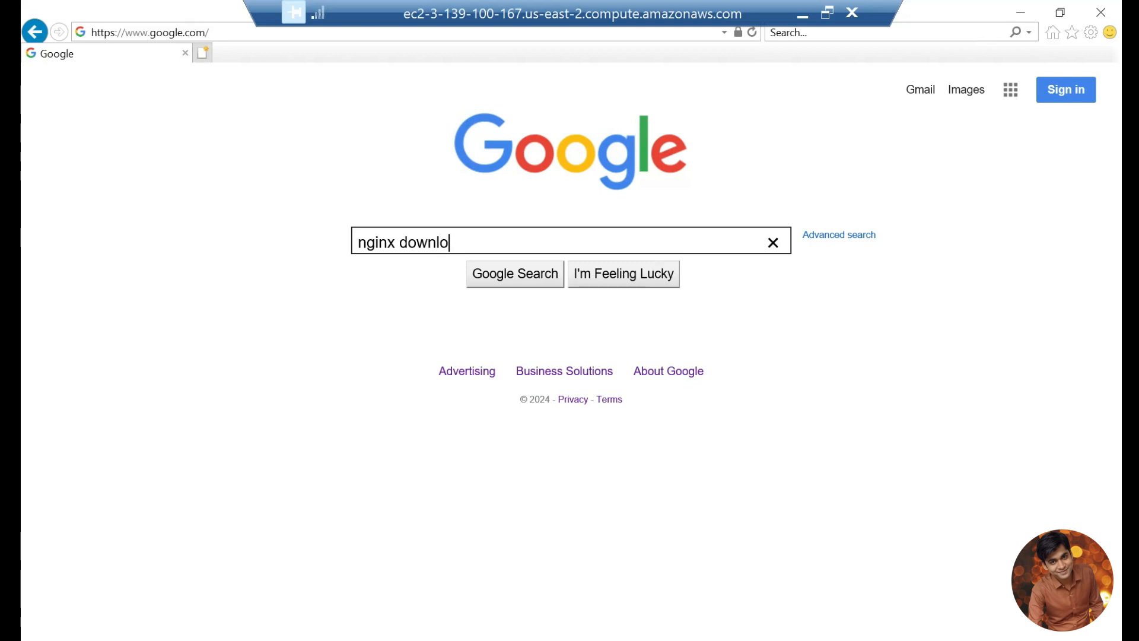
text(ad)
key(Return)
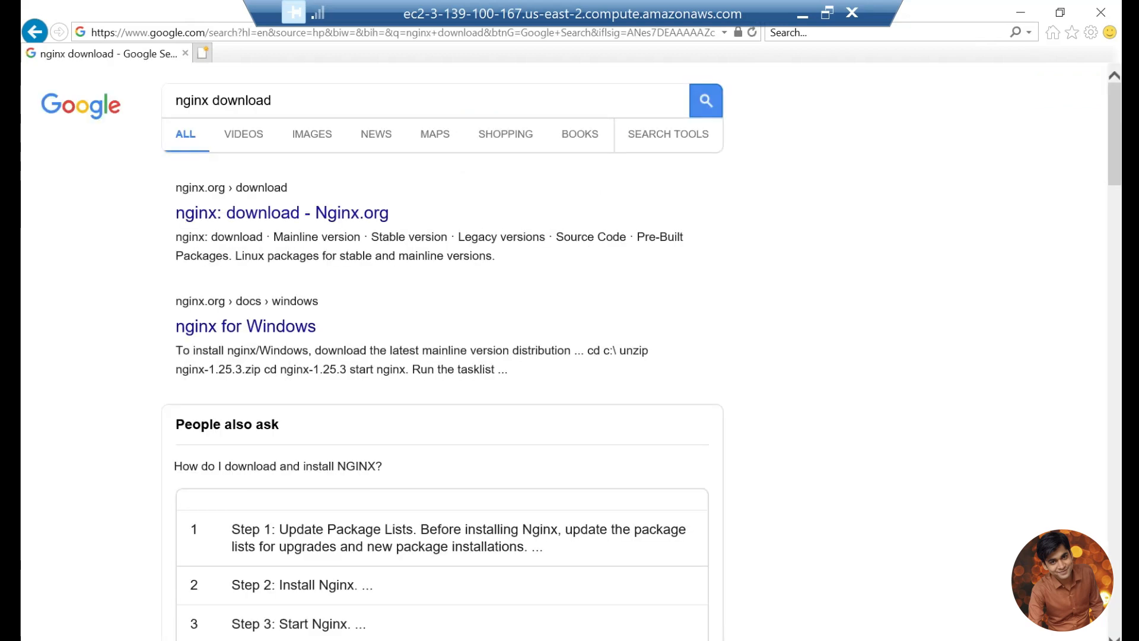
click(264, 213)
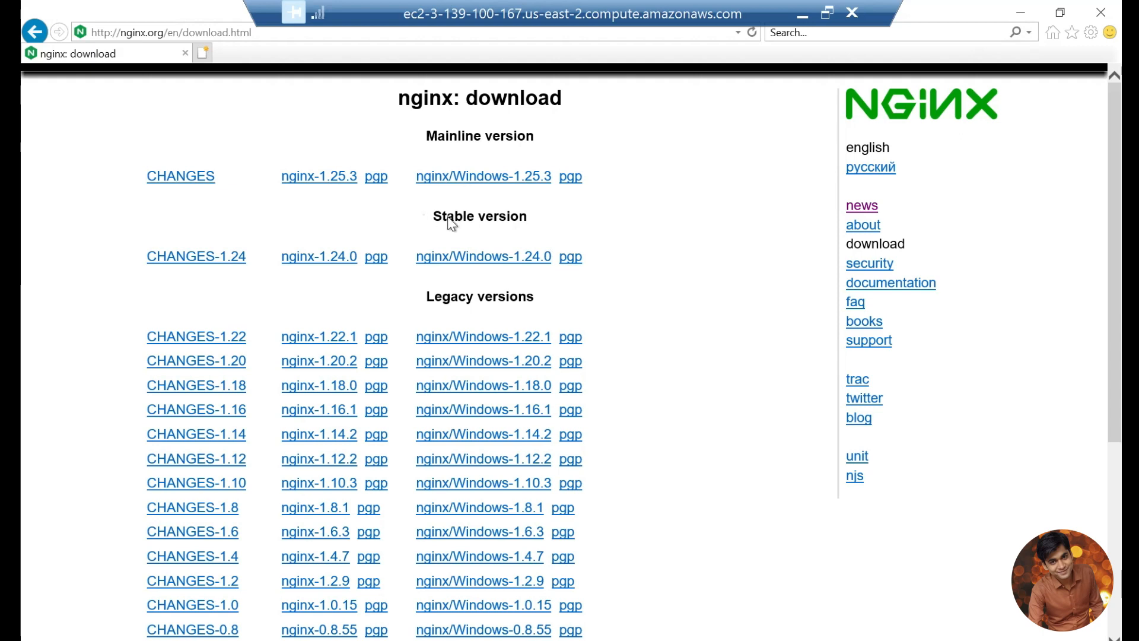
Download the stable nginx/Windows-1.24.0 release and save it as nginx-1.24.0 zip in the Downloads folder
drag(424, 216, 526, 220)
click(525, 221)
drag(429, 216, 523, 220)
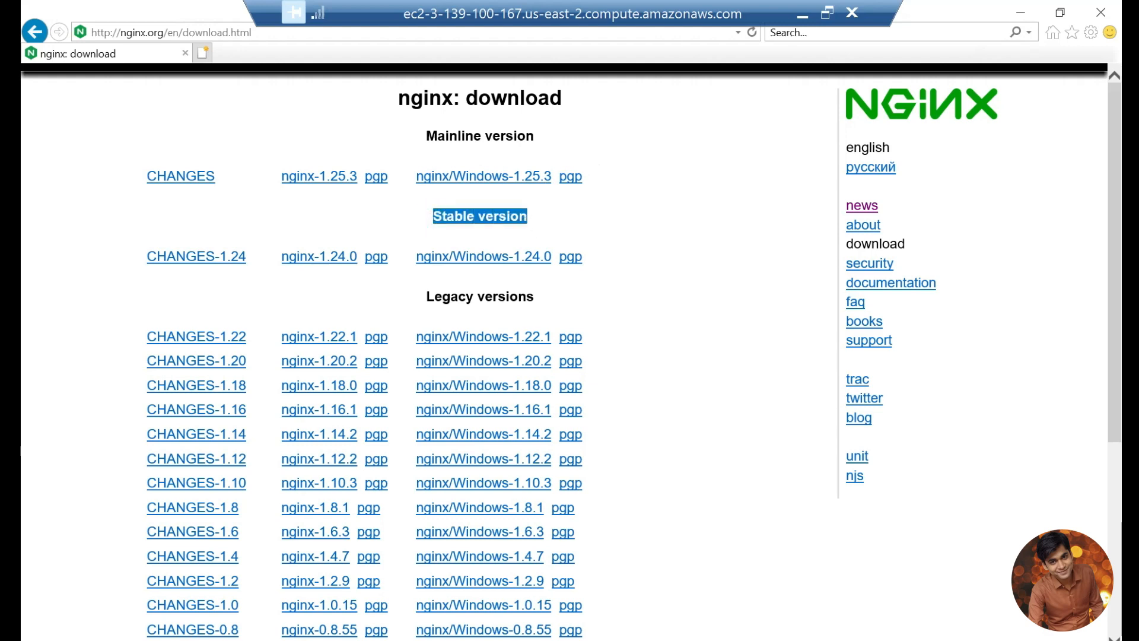
click(478, 258)
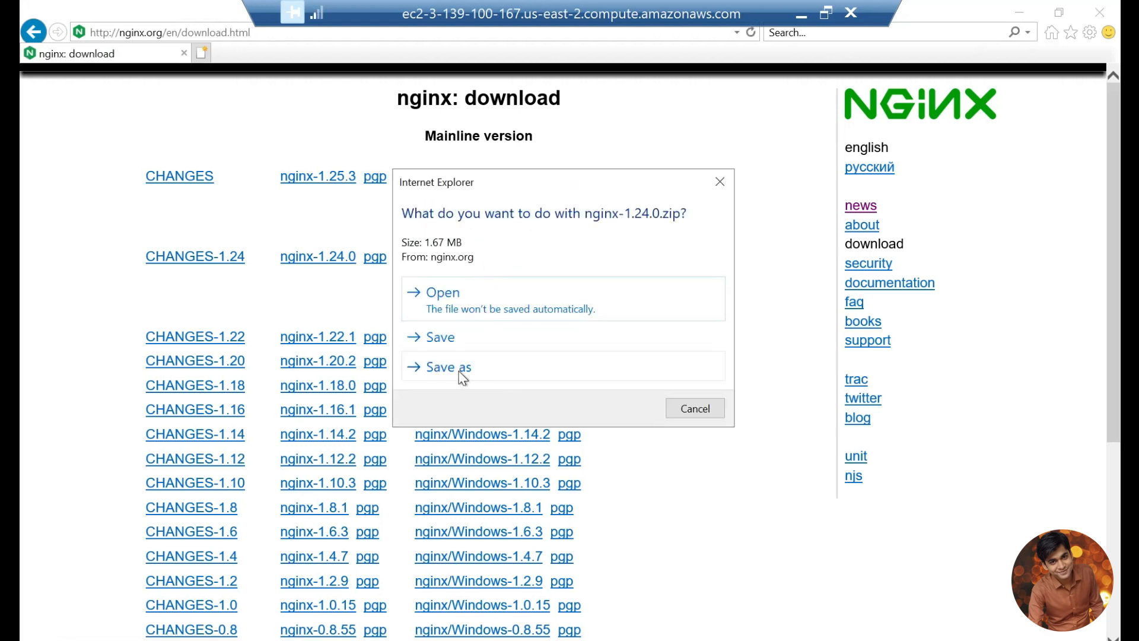
click(461, 375)
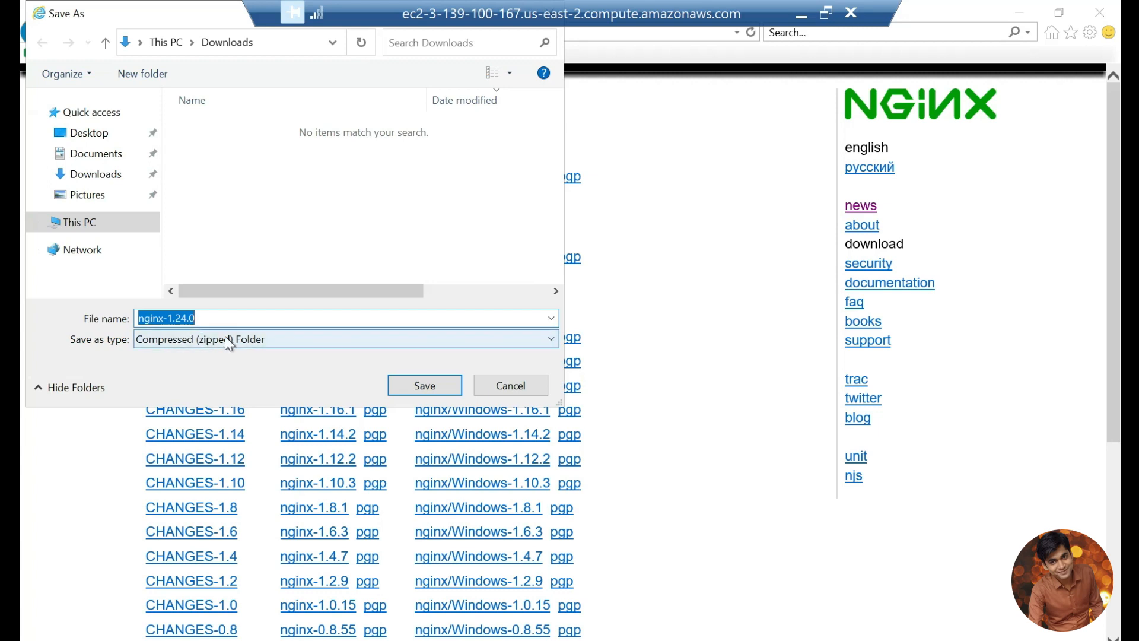
click(424, 387)
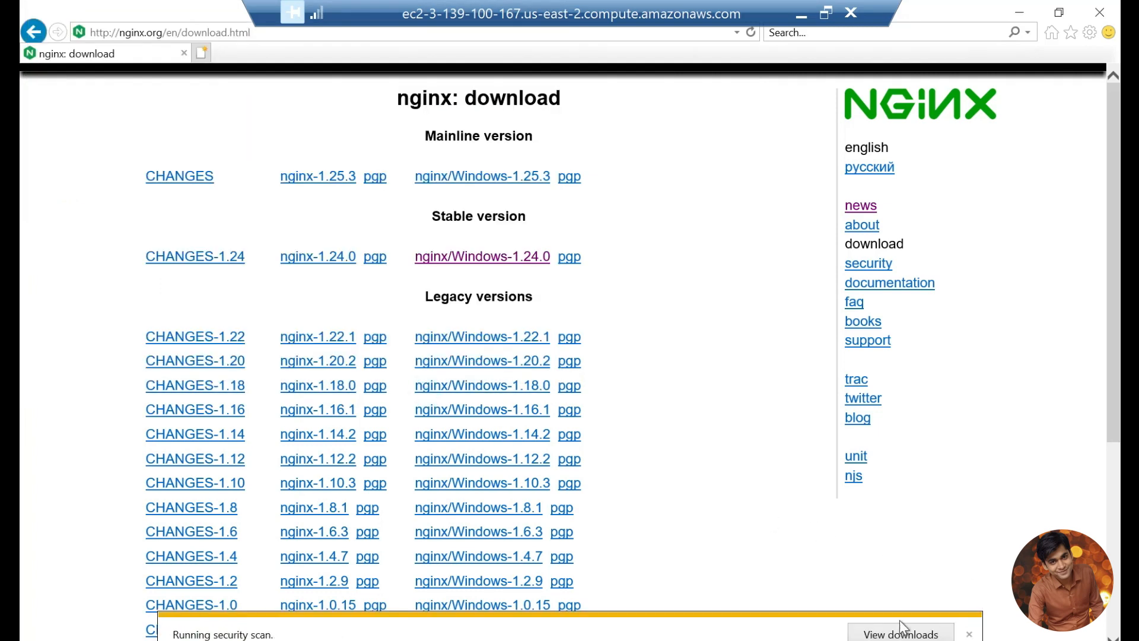
Open the downloaded nginx-1.24.0 archive from the download list and switch to the Downloads folder
click(887, 634)
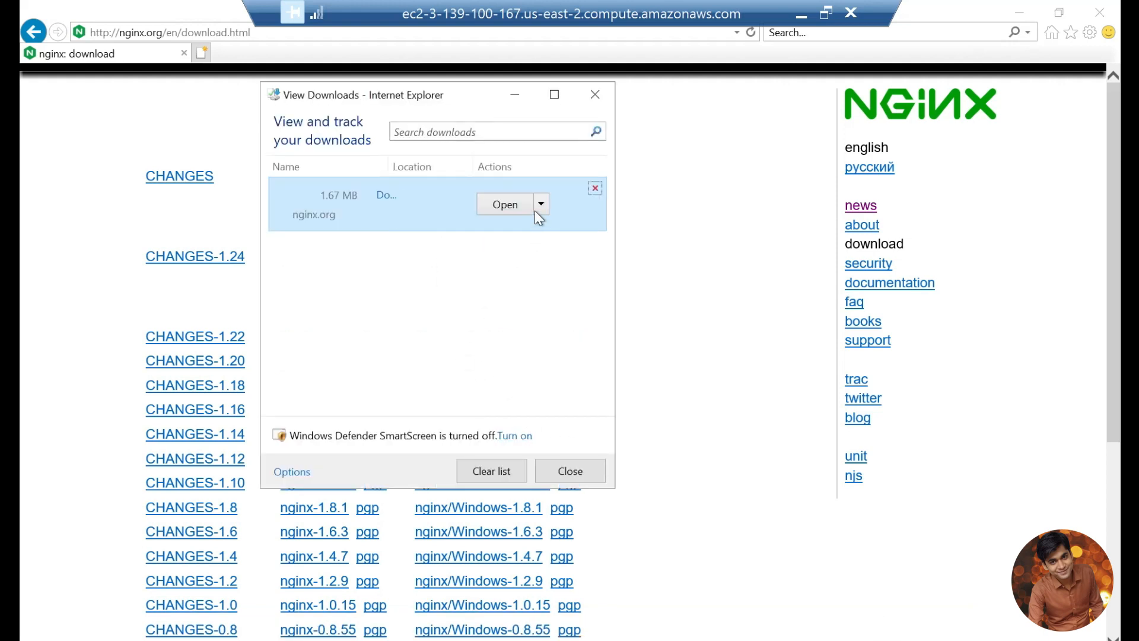
click(505, 203)
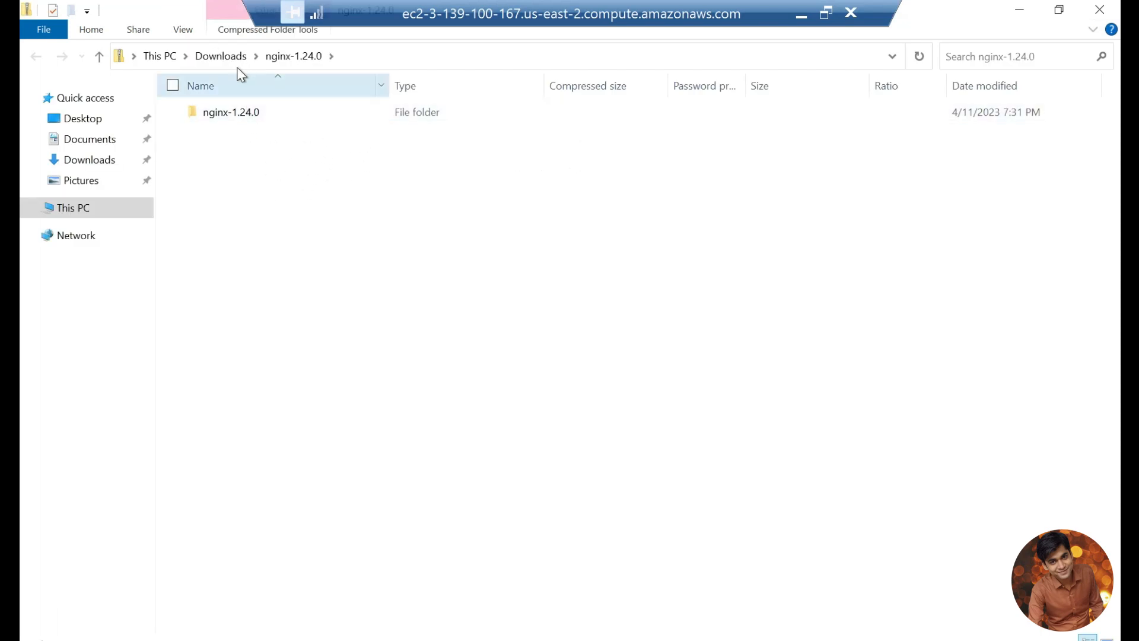
click(84, 209)
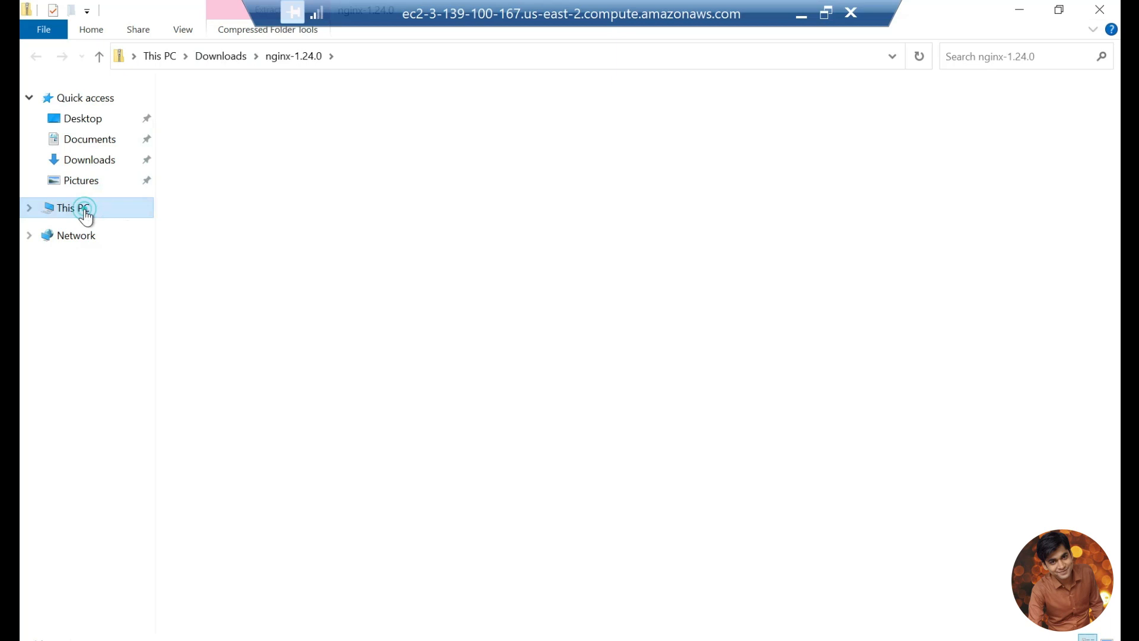
click(91, 159)
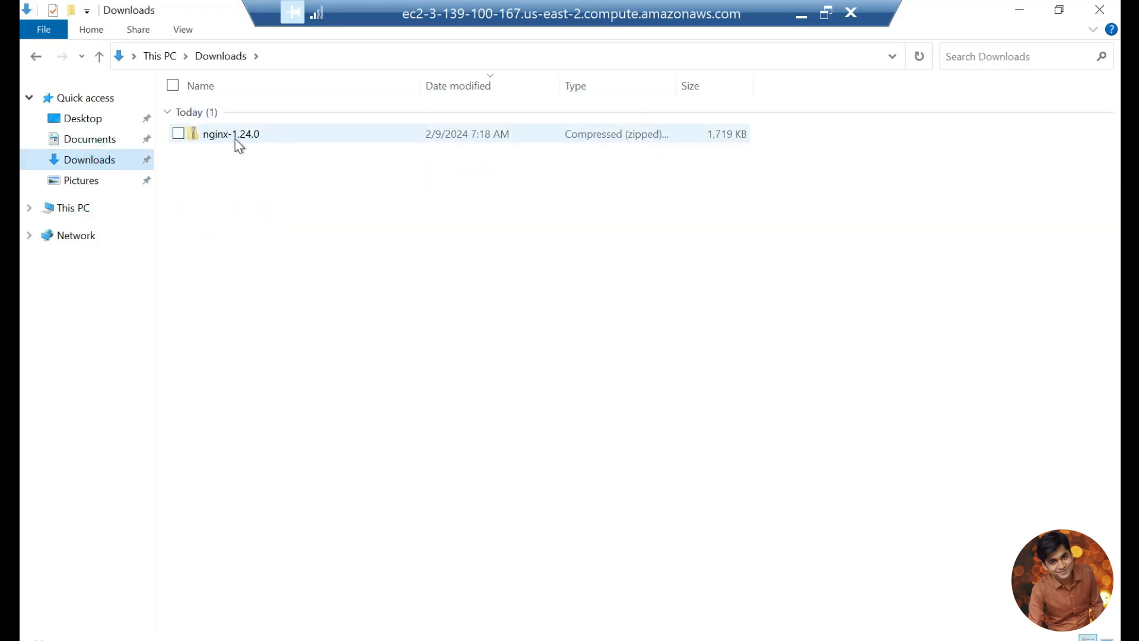
Extract the nginx-1.24.0 zip archive to an nginx-1.24.0 folder in Downloads
click(252, 135)
right_click(359, 143)
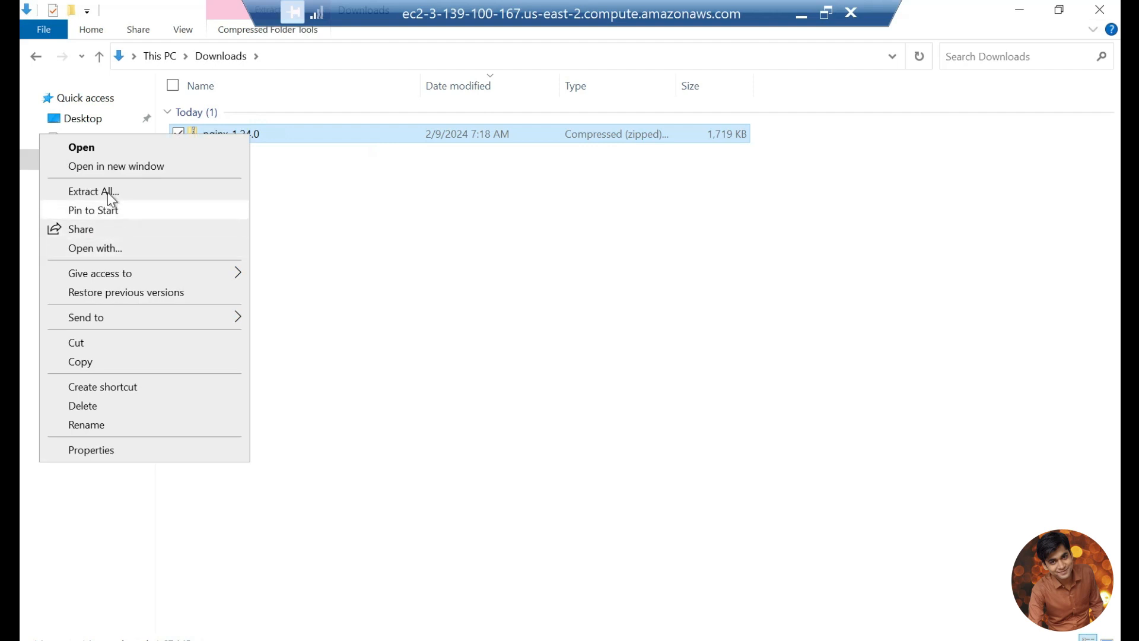
click(108, 192)
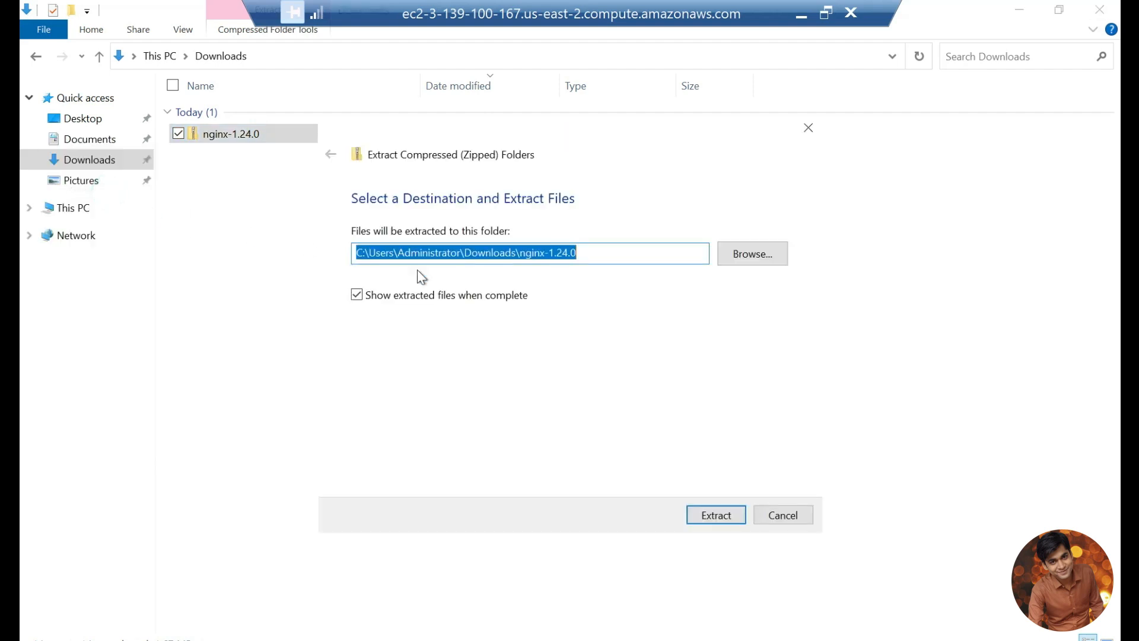
click(733, 517)
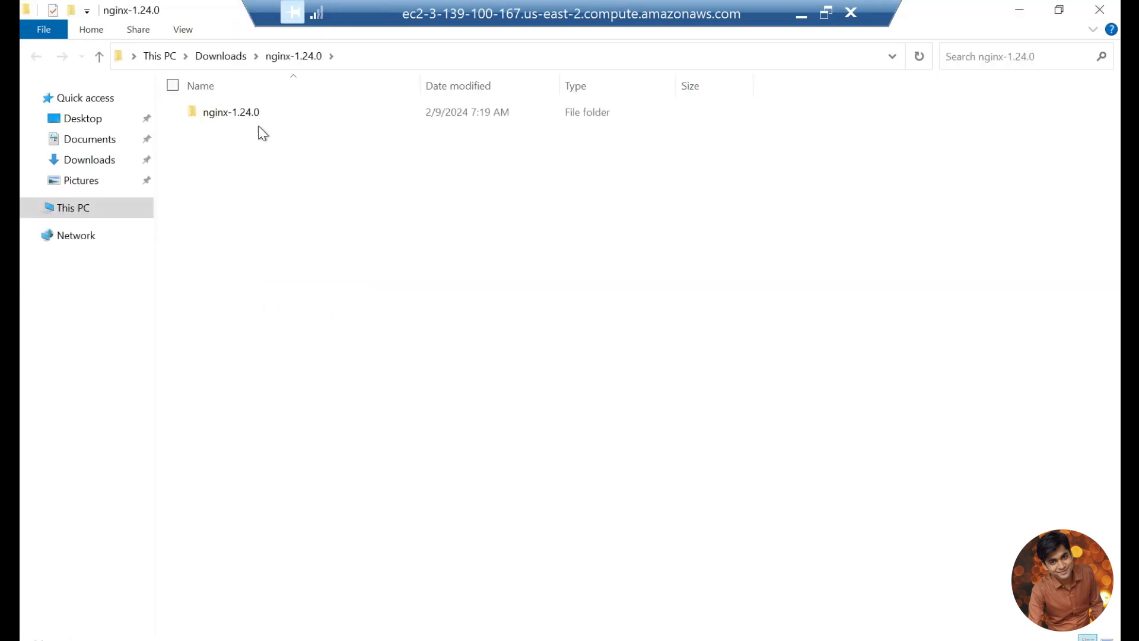
Examine the extracted nginx-1.24.0 folder in Downloads and the contents of the nginx-1.24.0 folder nested inside it
click(222, 56)
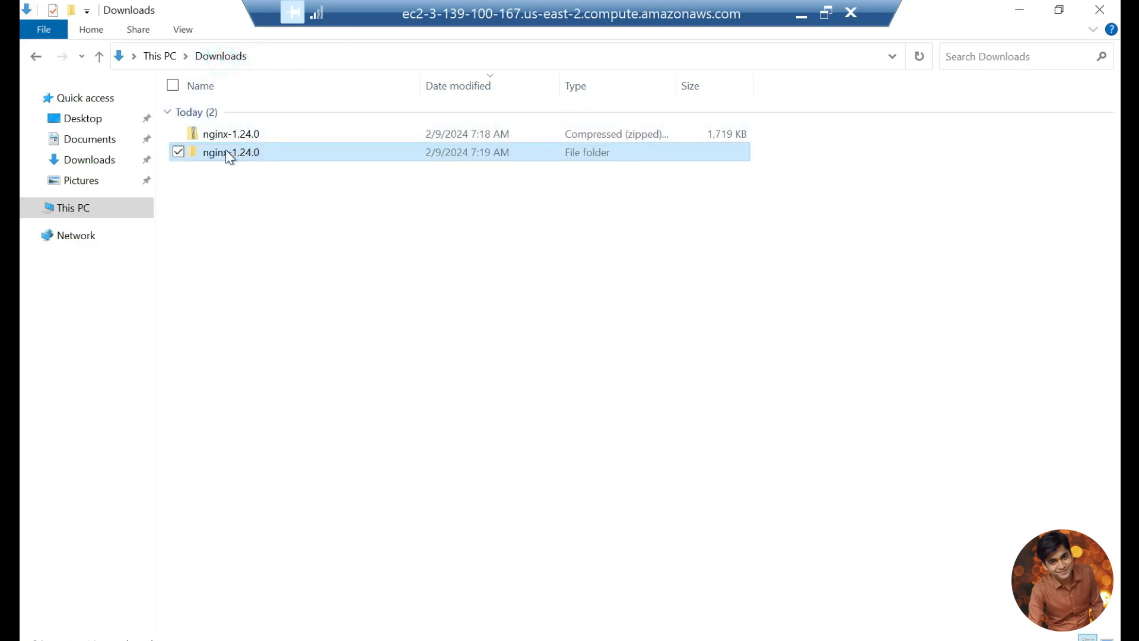
double_click(237, 155)
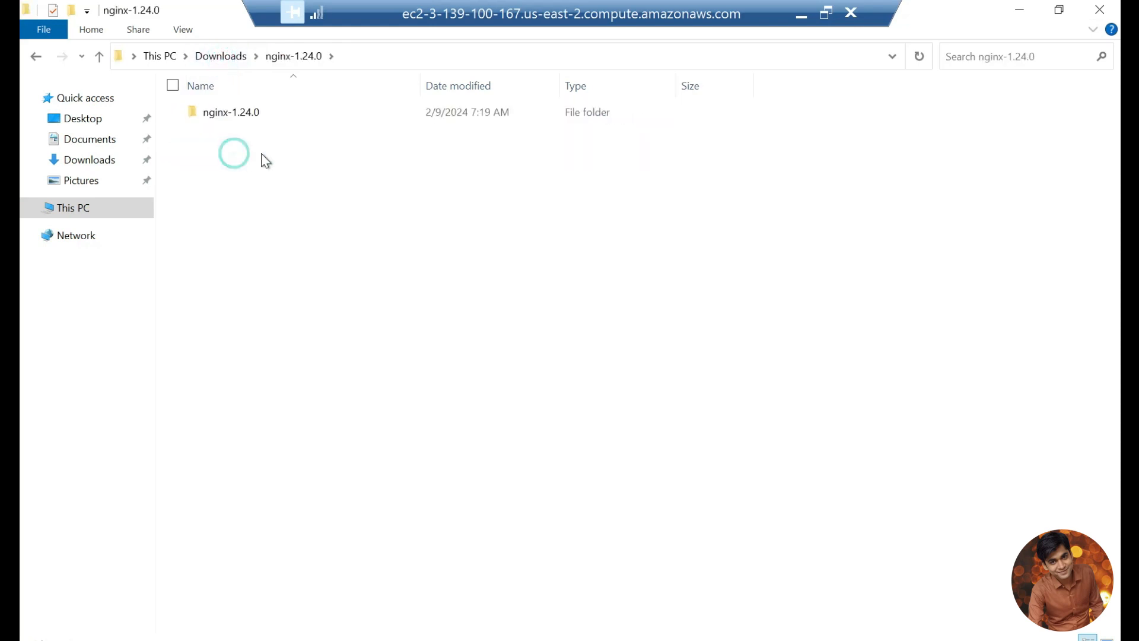
click(244, 116)
double_click(245, 120)
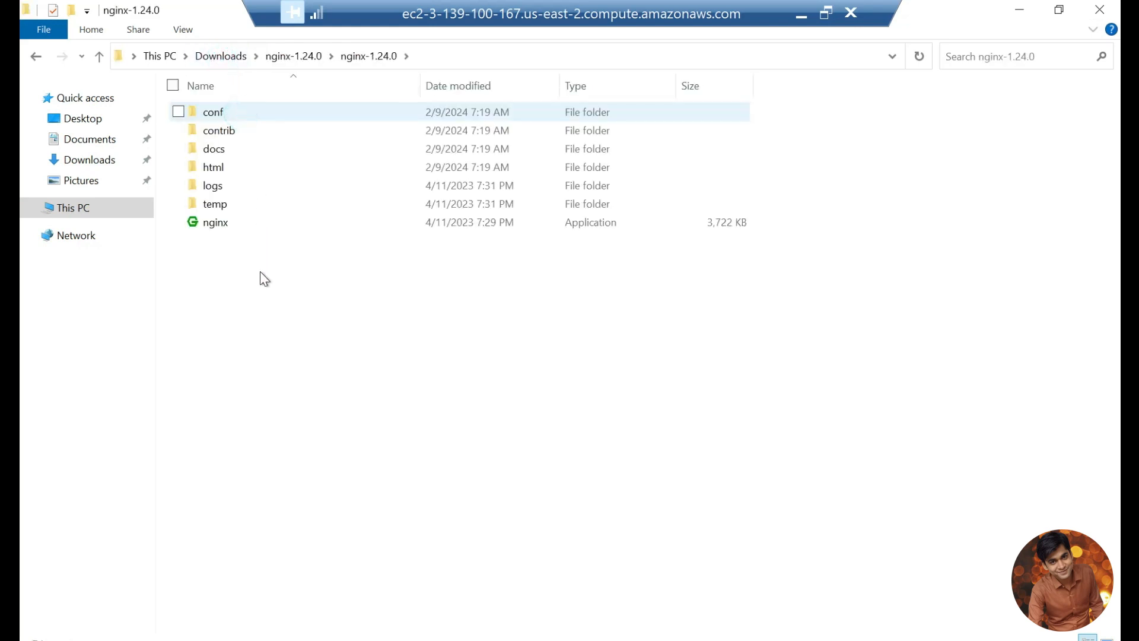
drag(260, 303, 254, 118)
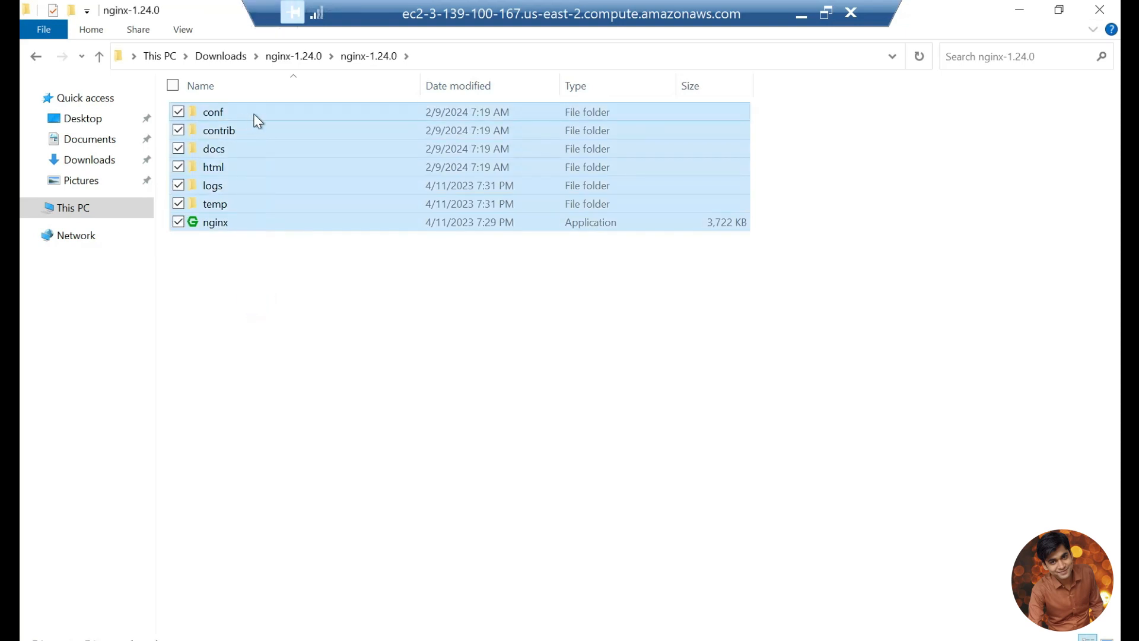
click(306, 59)
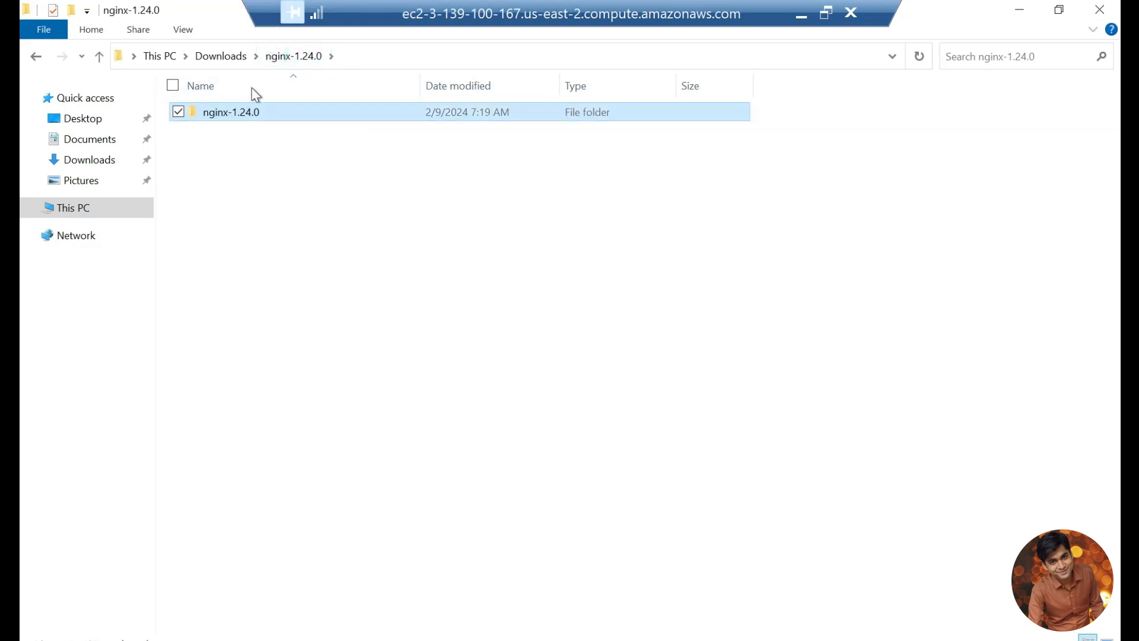
click(232, 63)
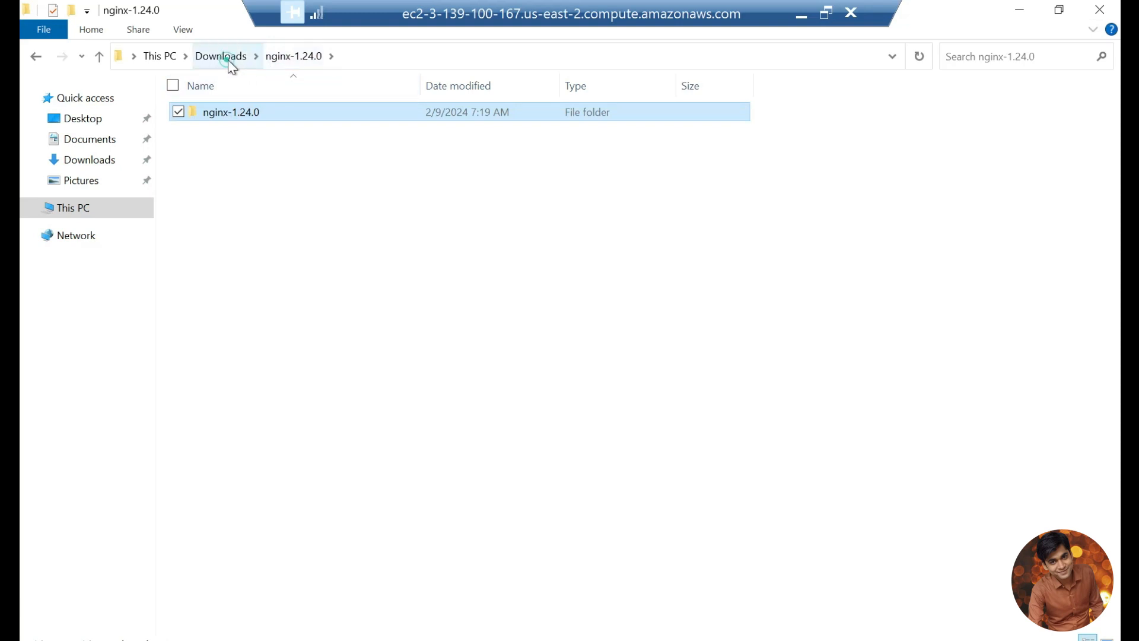
double_click(262, 152)
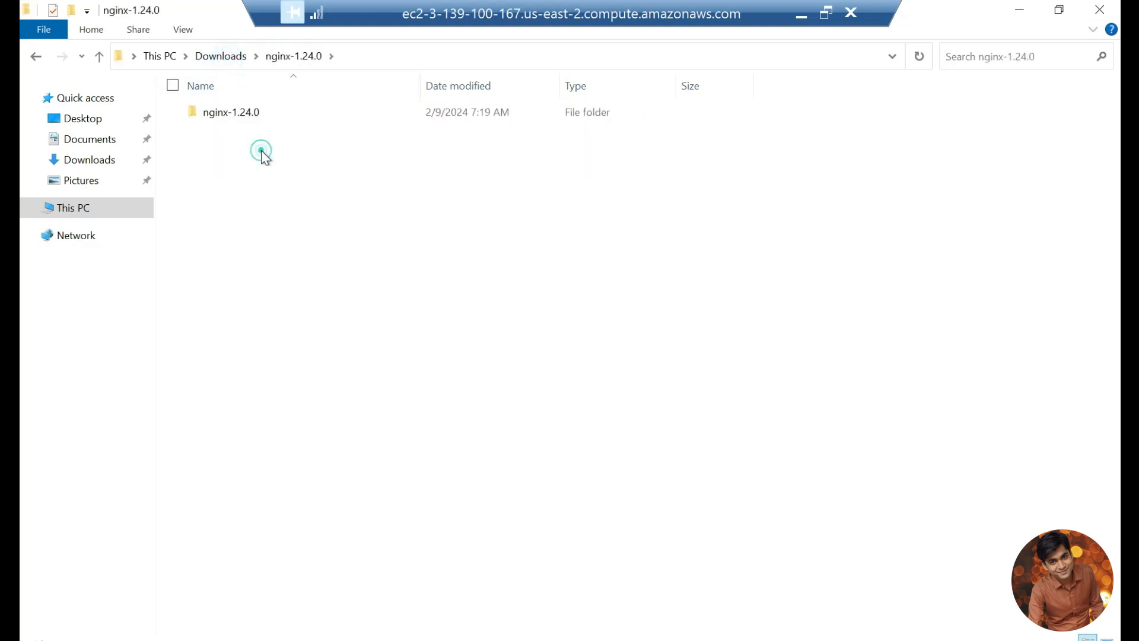
double_click(267, 108)
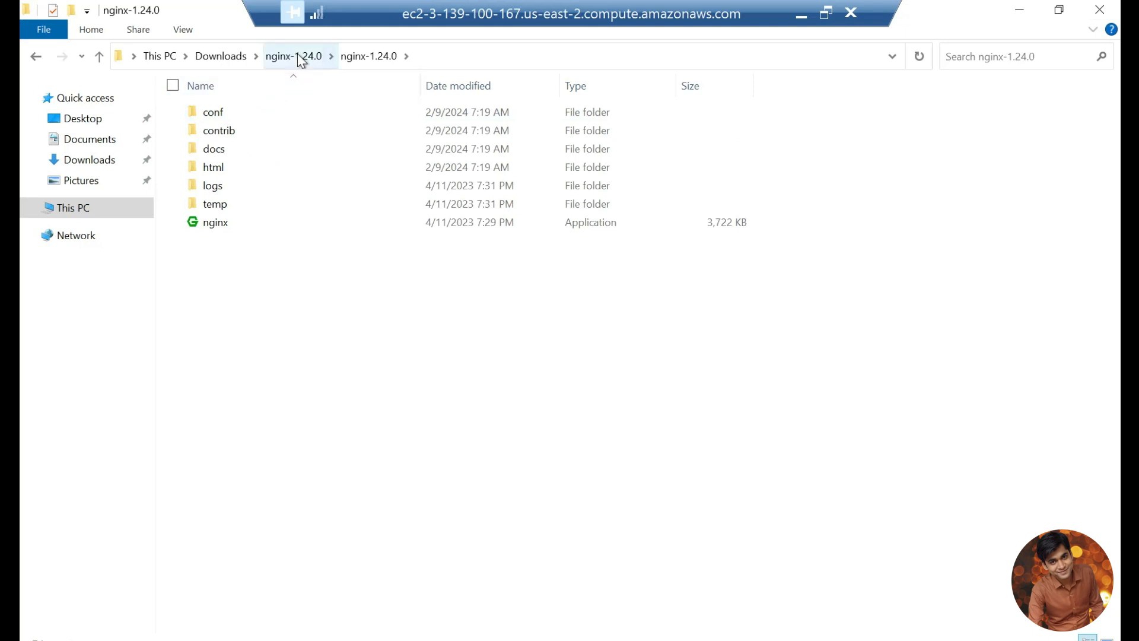
Rename the inner nginx-1.24.0 folder inside Downloads\nginx-1.24.0 as nginx
click(295, 56)
click(262, 119)
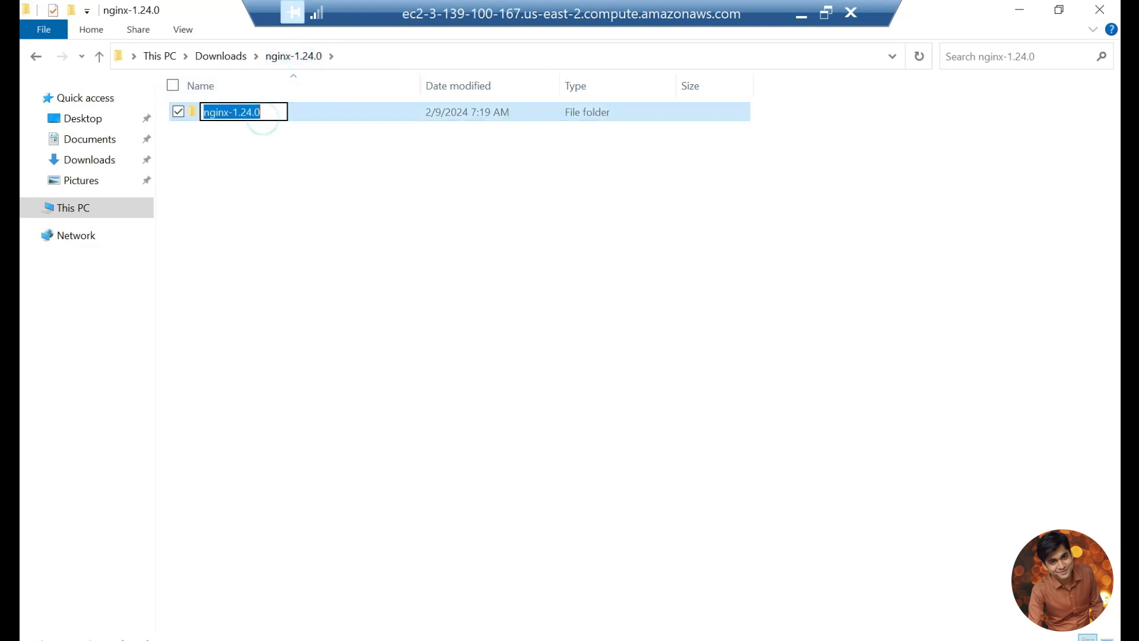
click(264, 113)
key(BackSpace)
key(BackSpace)
key(BackSpace)
key(BackSpace)
key(BackSpace)
key(BackSpace)
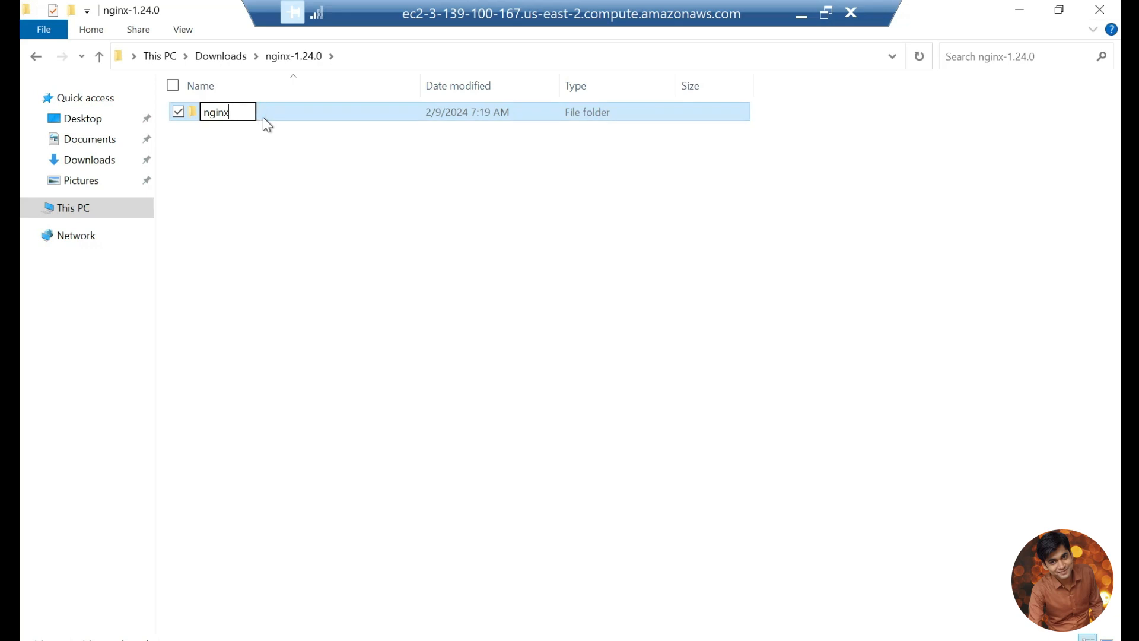
key(Return)
Copy the renamed nginx folder to the root of Local Disk (C:)
right_click(231, 115)
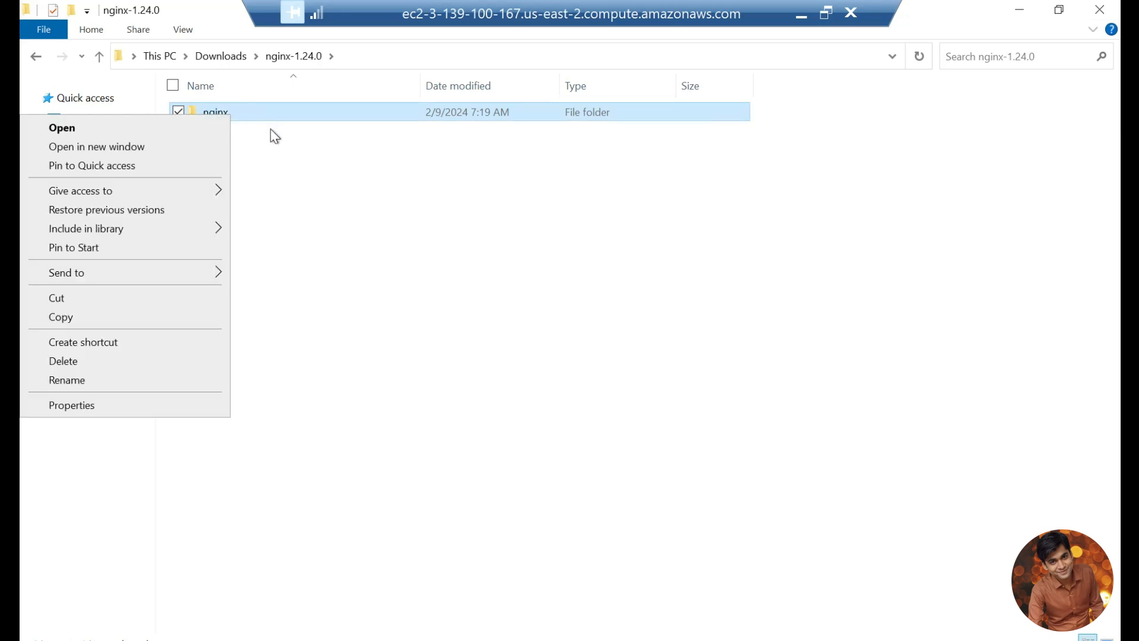
click(110, 316)
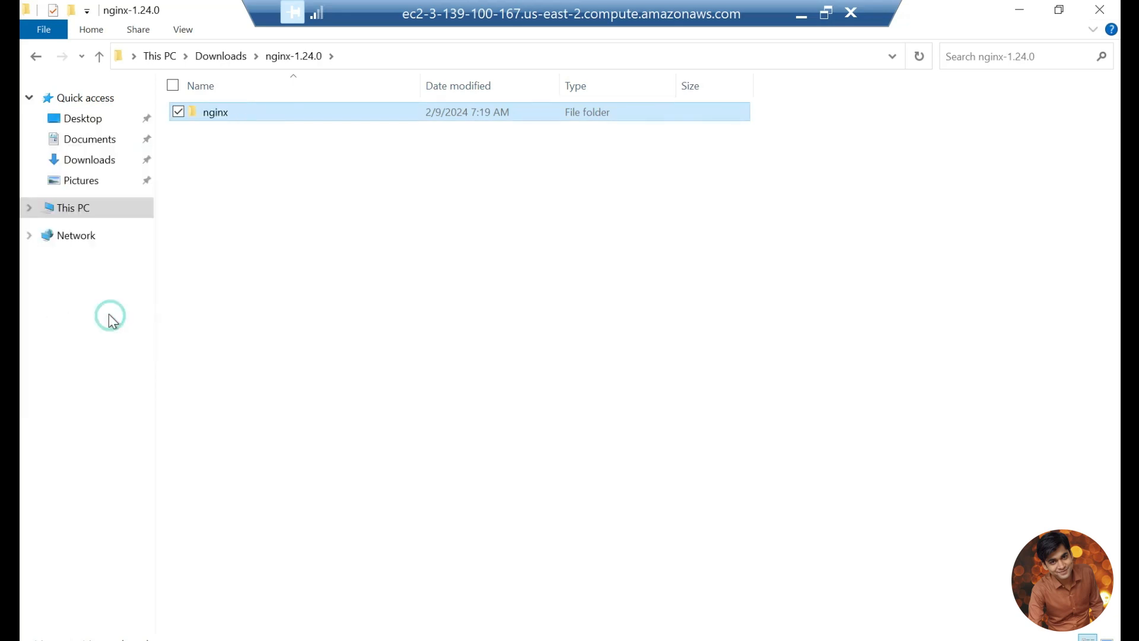
click(74, 210)
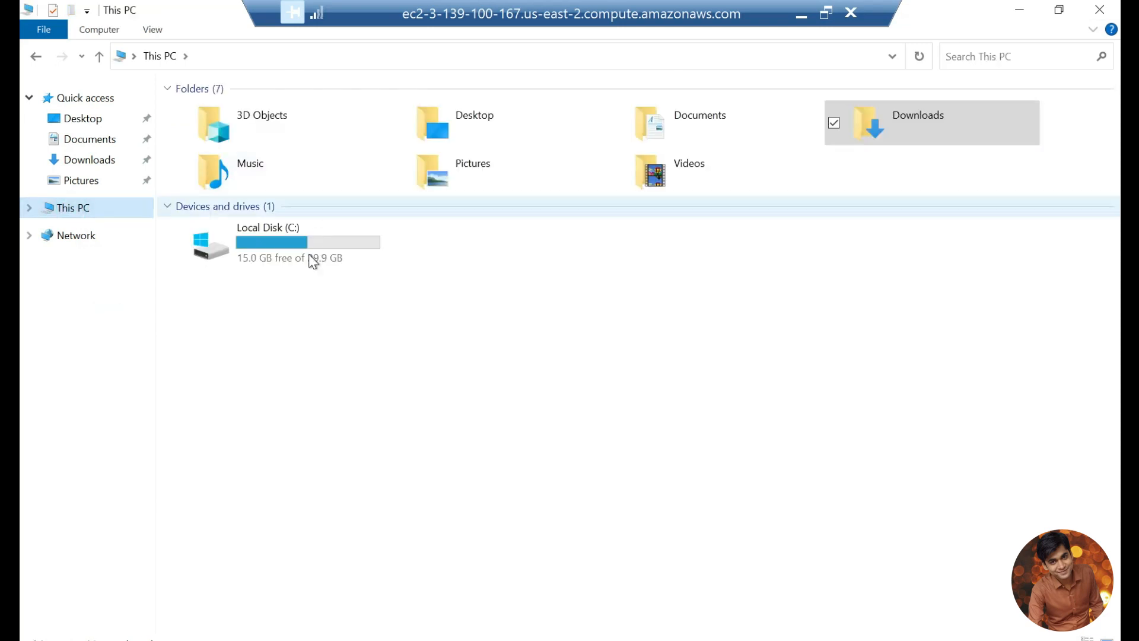
double_click(308, 254)
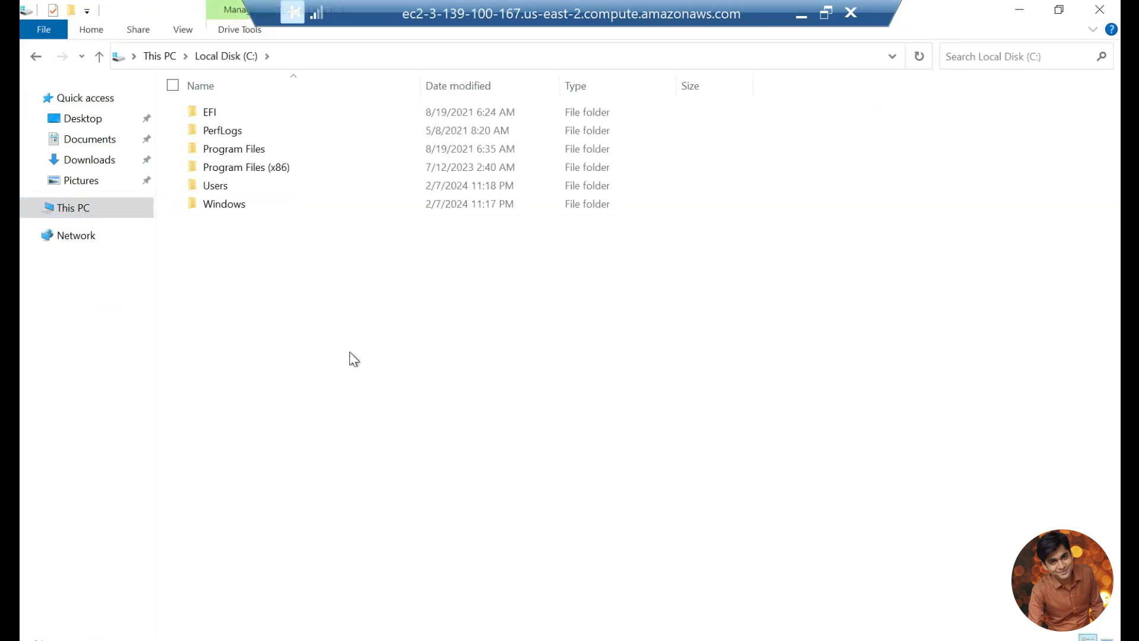
key(ctrl+v)
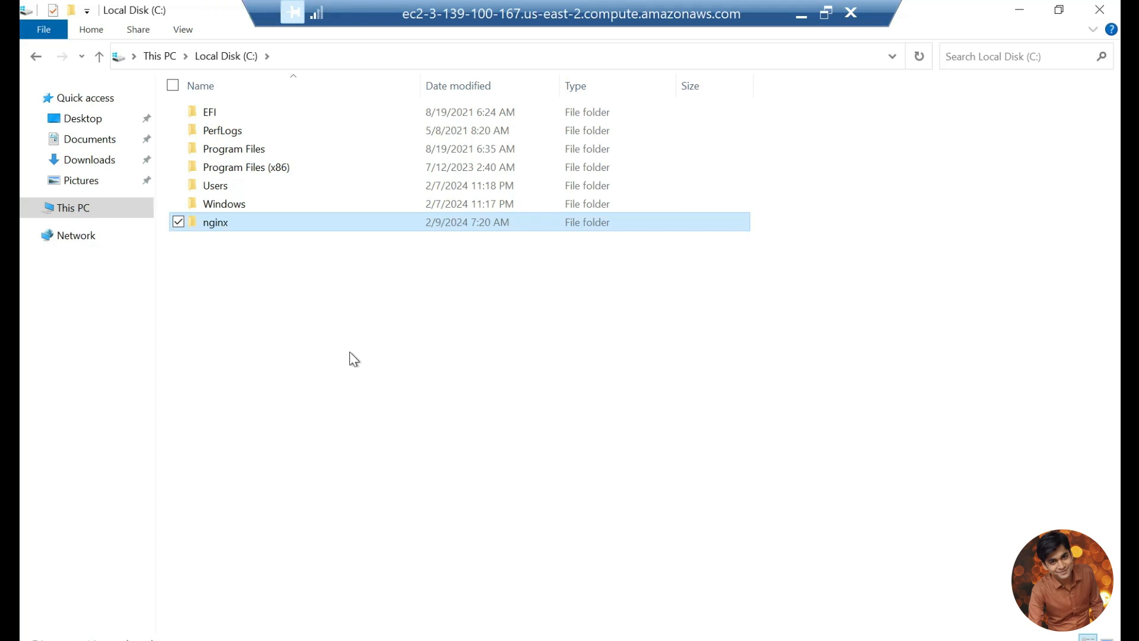
Start the nginx application in C:\nginx and load localhost in a new Internet Explorer tab
double_click(263, 220)
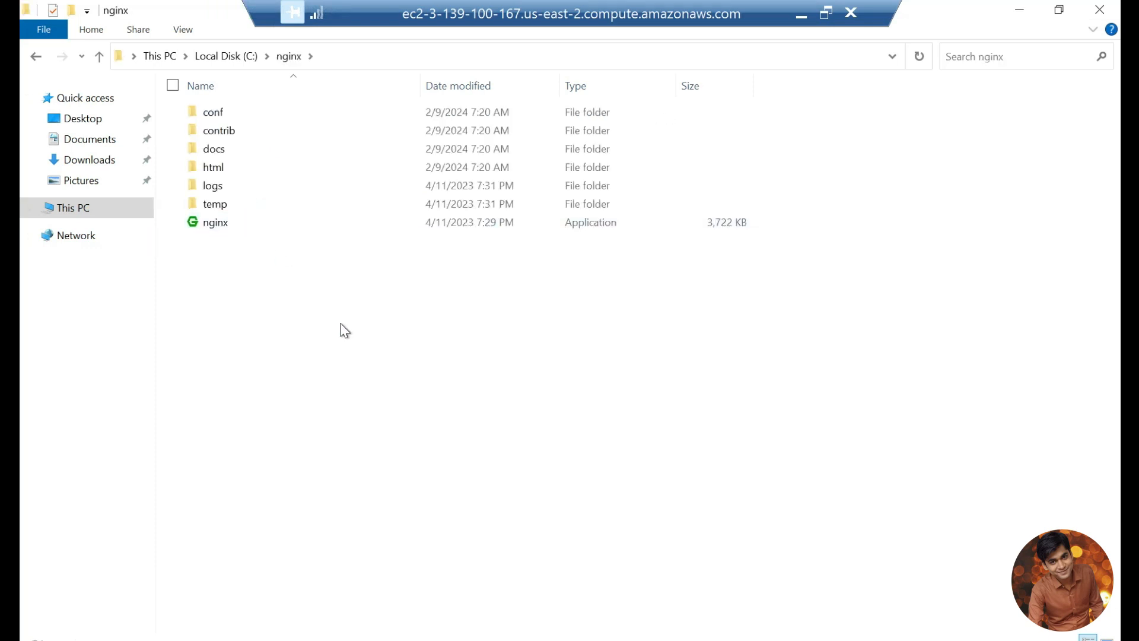
double_click(257, 224)
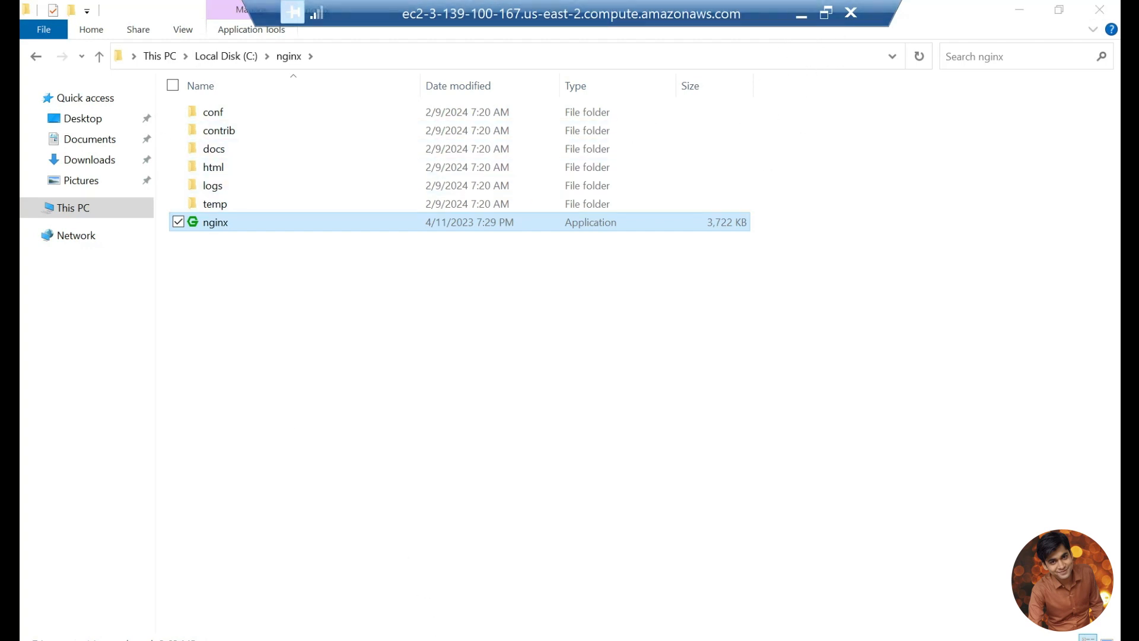
click(421, 640)
click(379, 582)
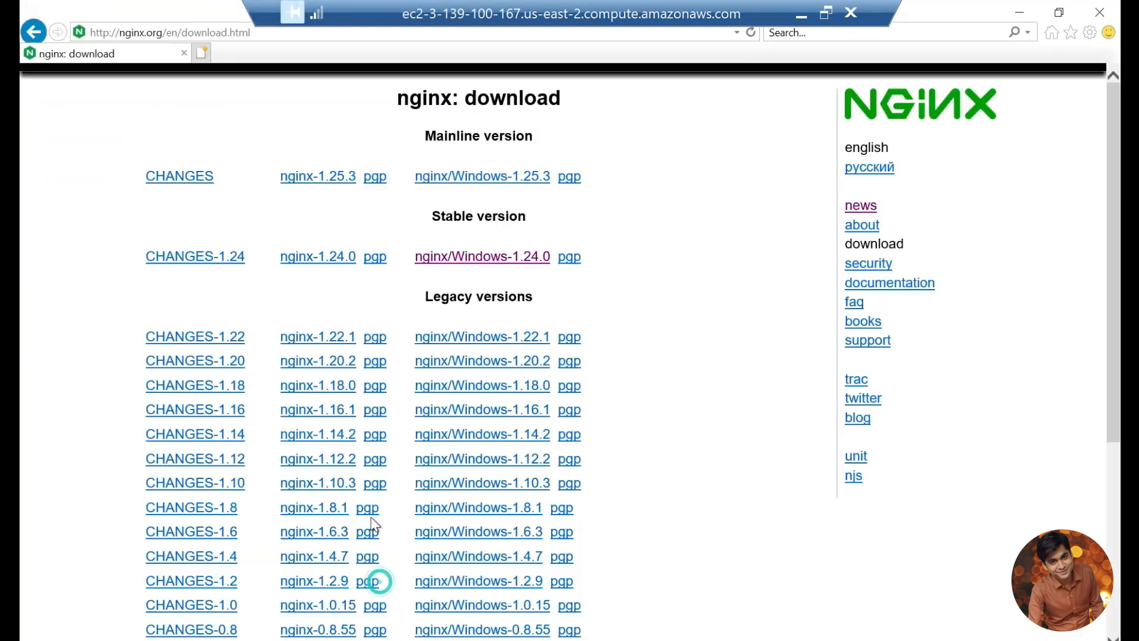
drag(416, 24, 560, 23)
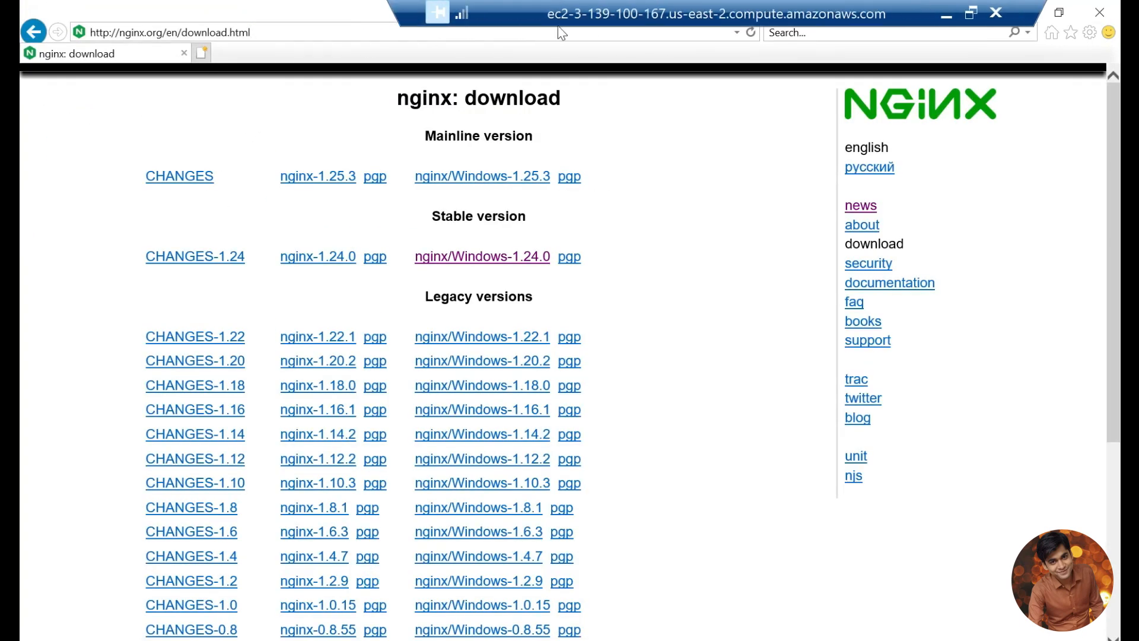
click(197, 55)
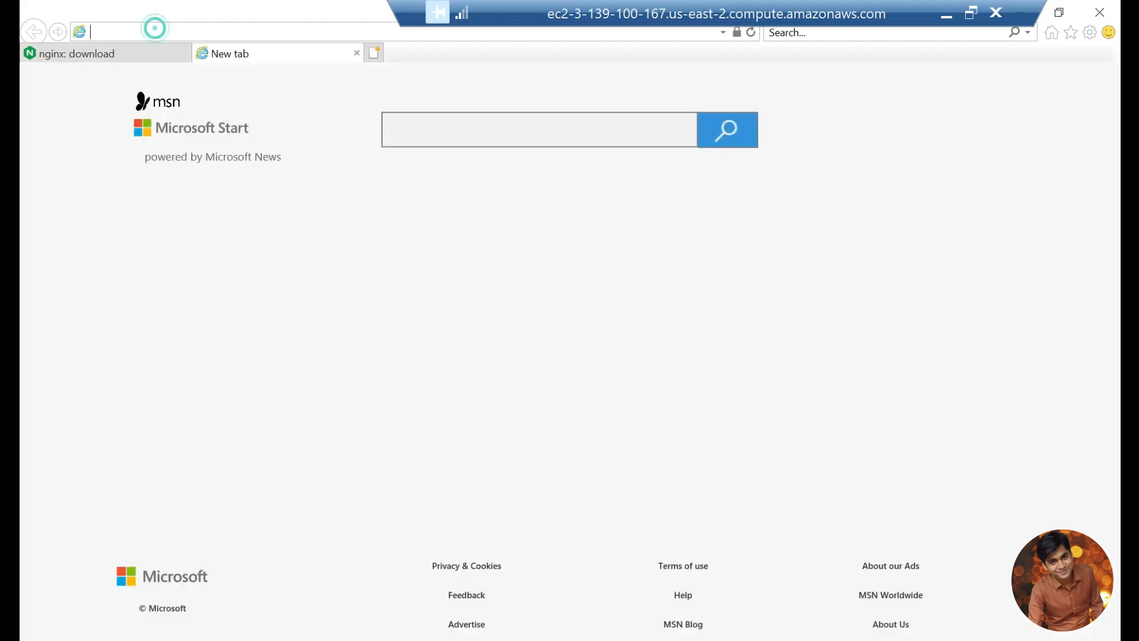
text(lo)
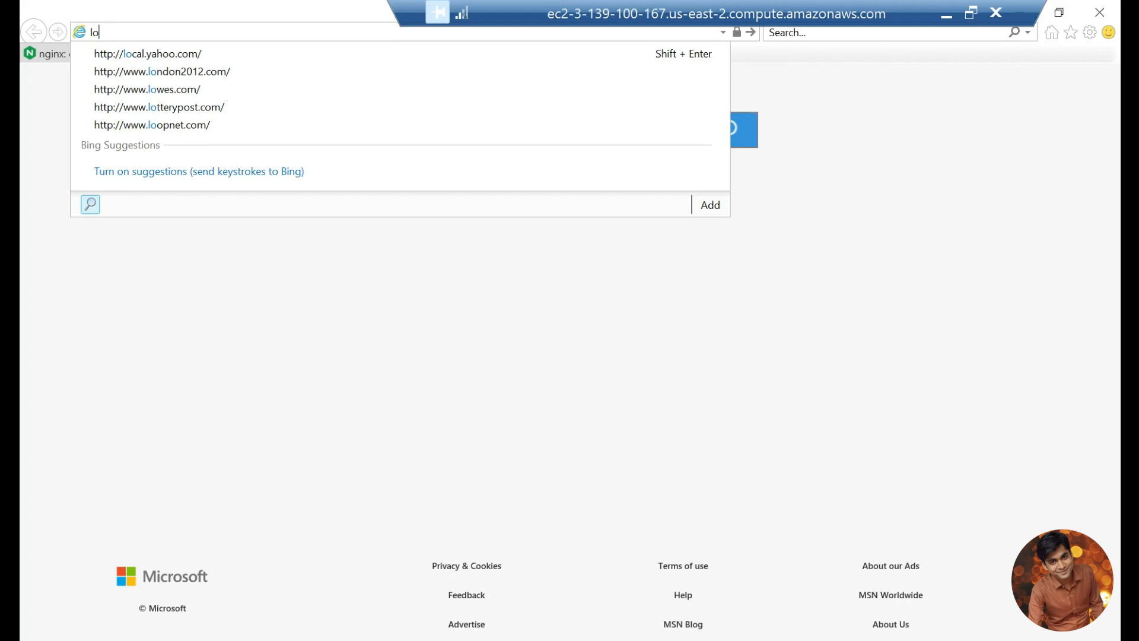
text(calho)
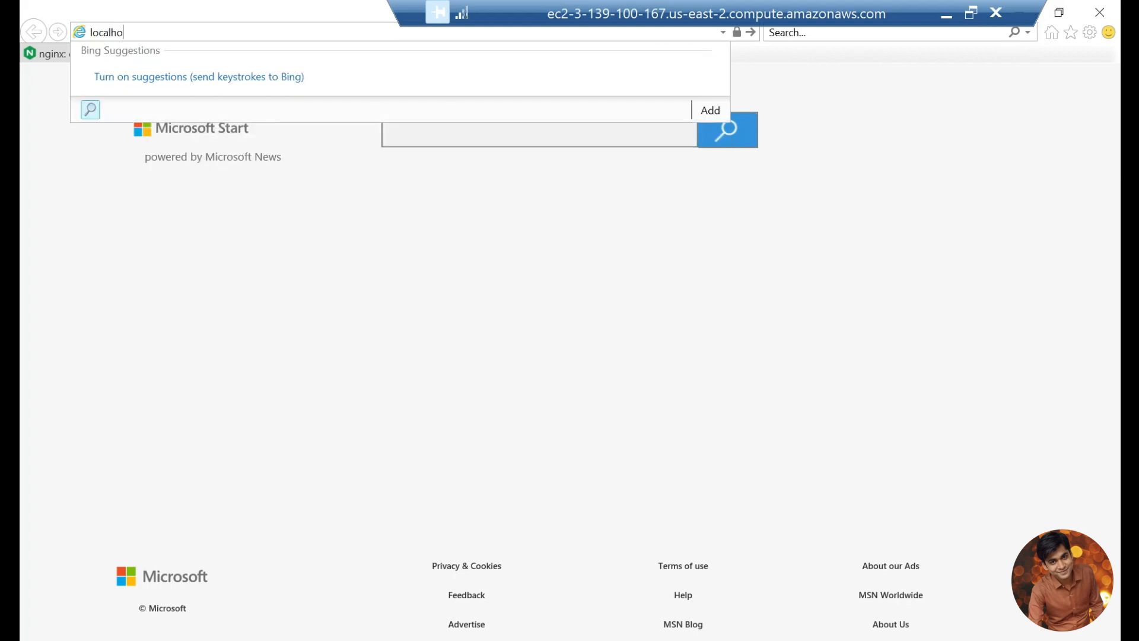
text(st)
key(Return)
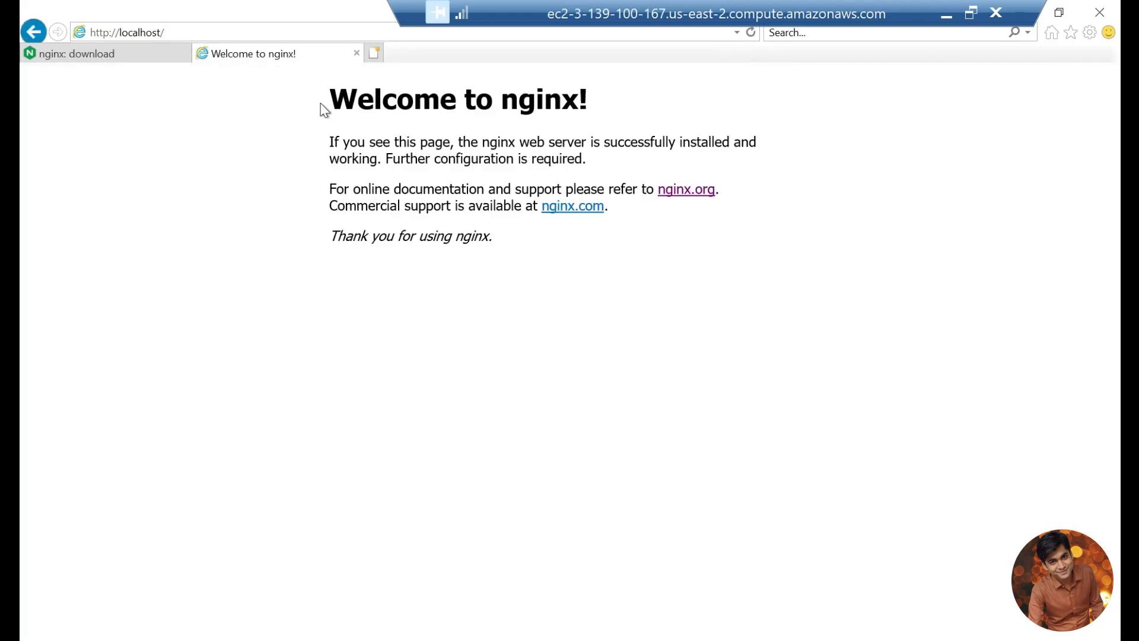
Check the heading and text of the page served at localhost and close the nginx download tab
drag(323, 109, 631, 112)
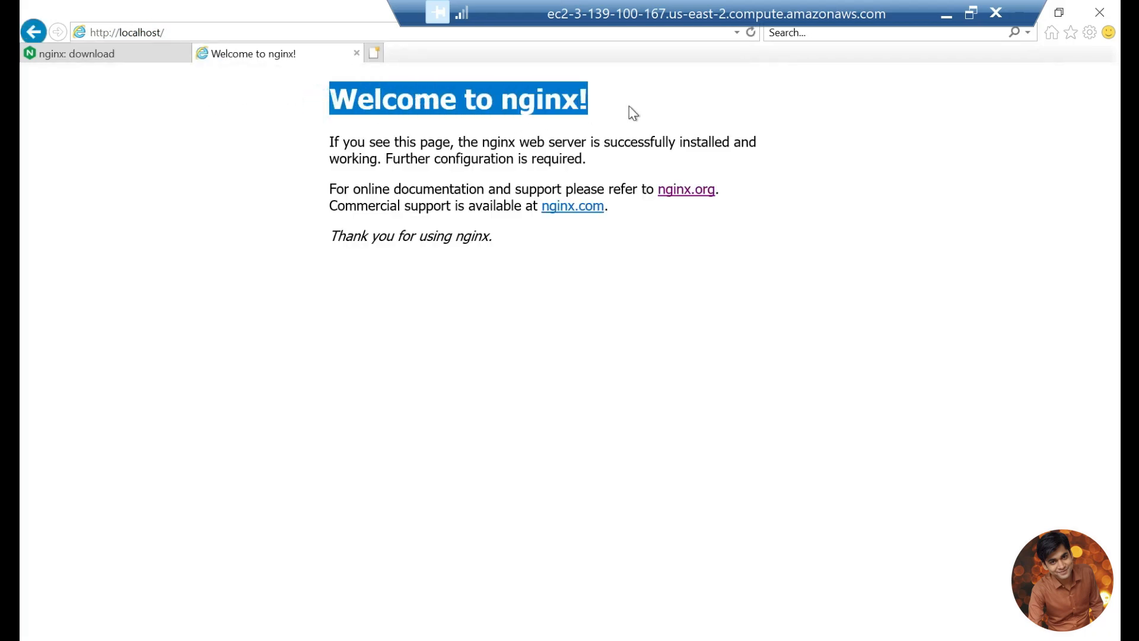
click(632, 113)
drag(539, 245, 316, 90)
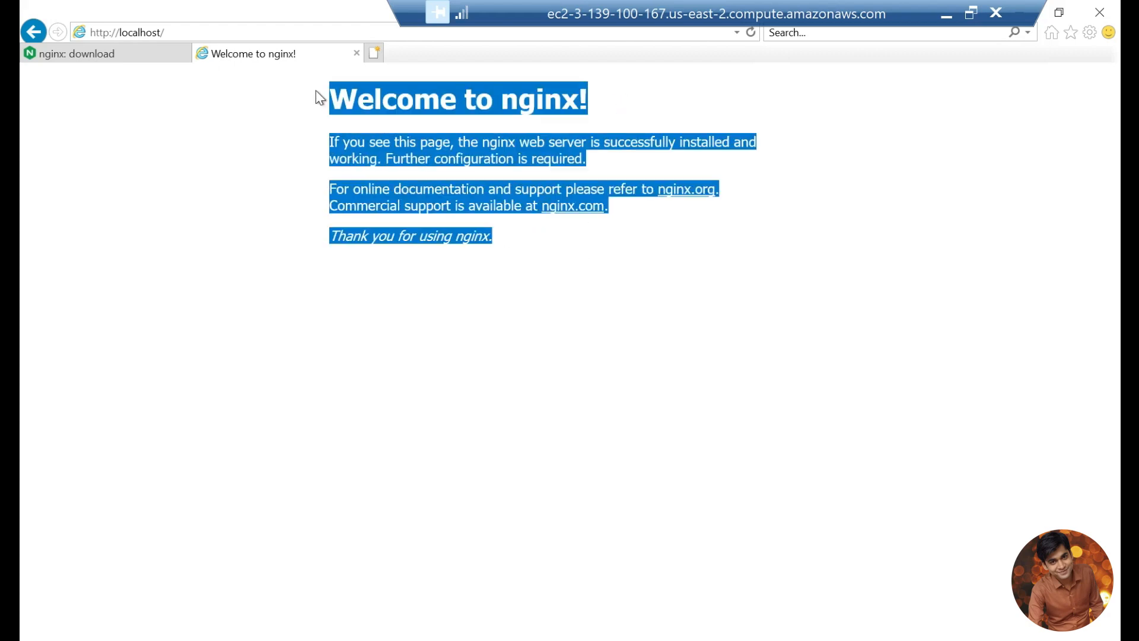
click(315, 90)
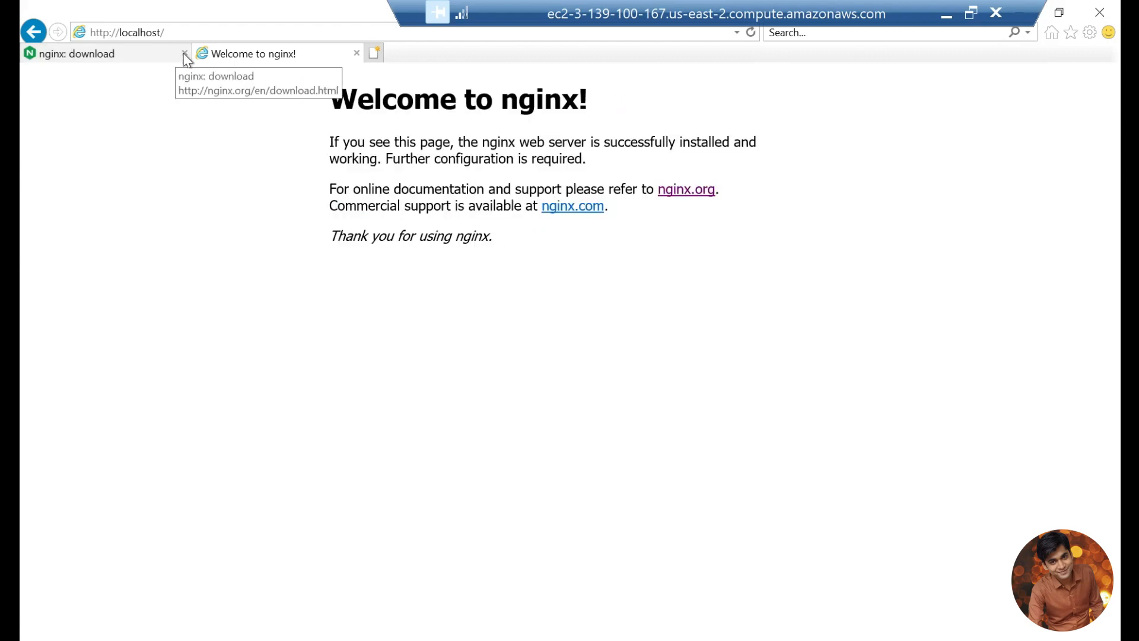
click(183, 53)
Review the localhost address together with the full text of the nginx welcome page
drag(323, 89, 580, 149)
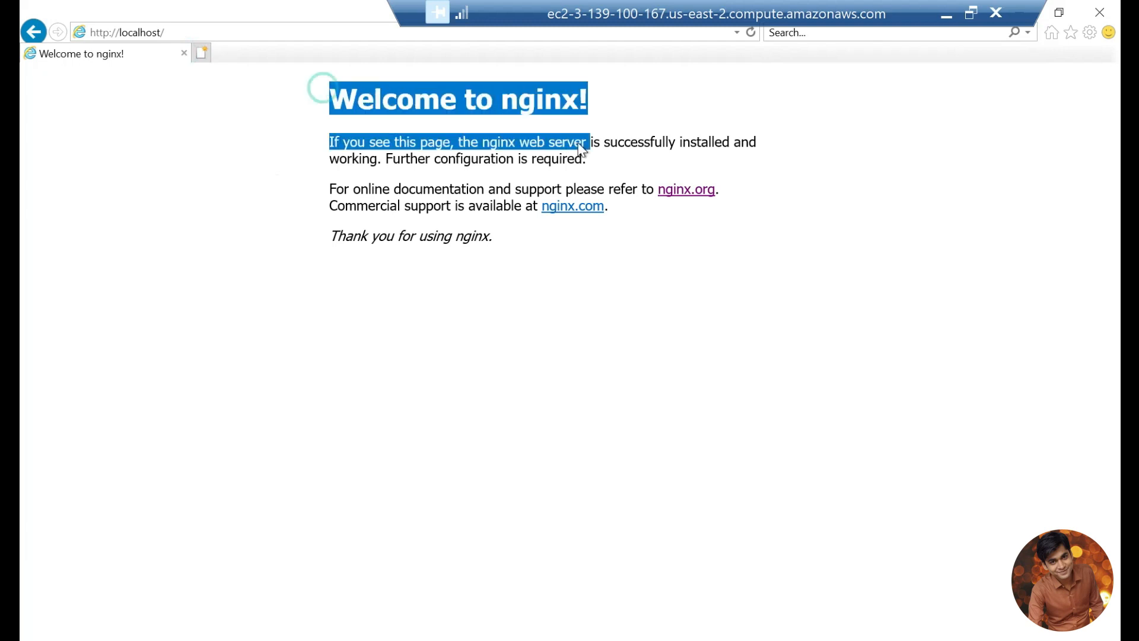
click(225, 31)
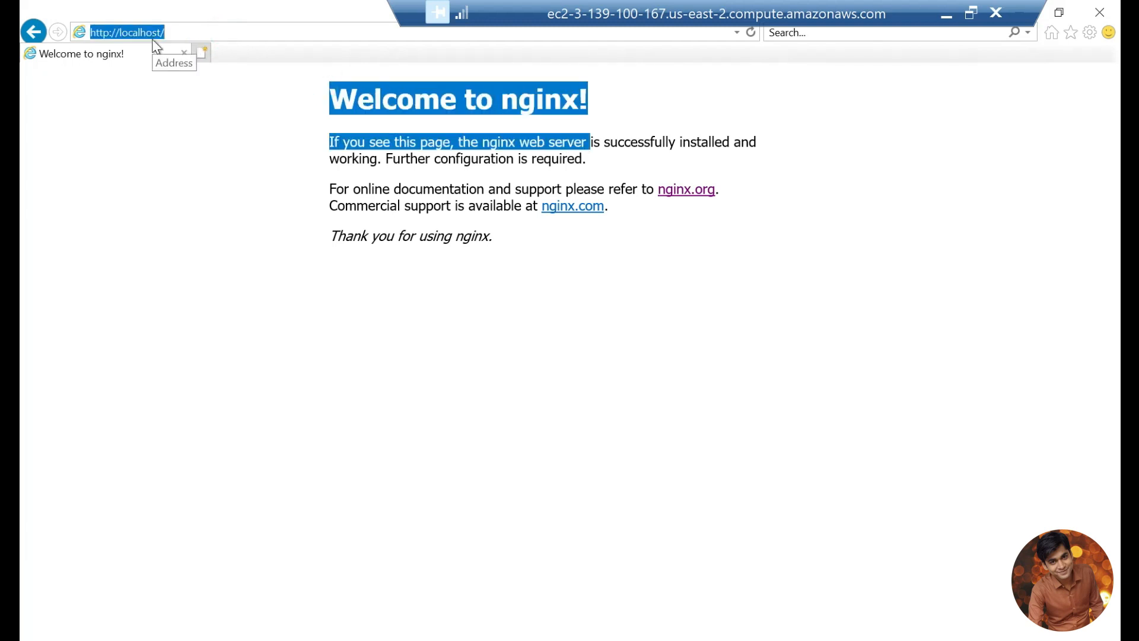
click(324, 172)
drag(324, 103, 553, 243)
click(553, 243)
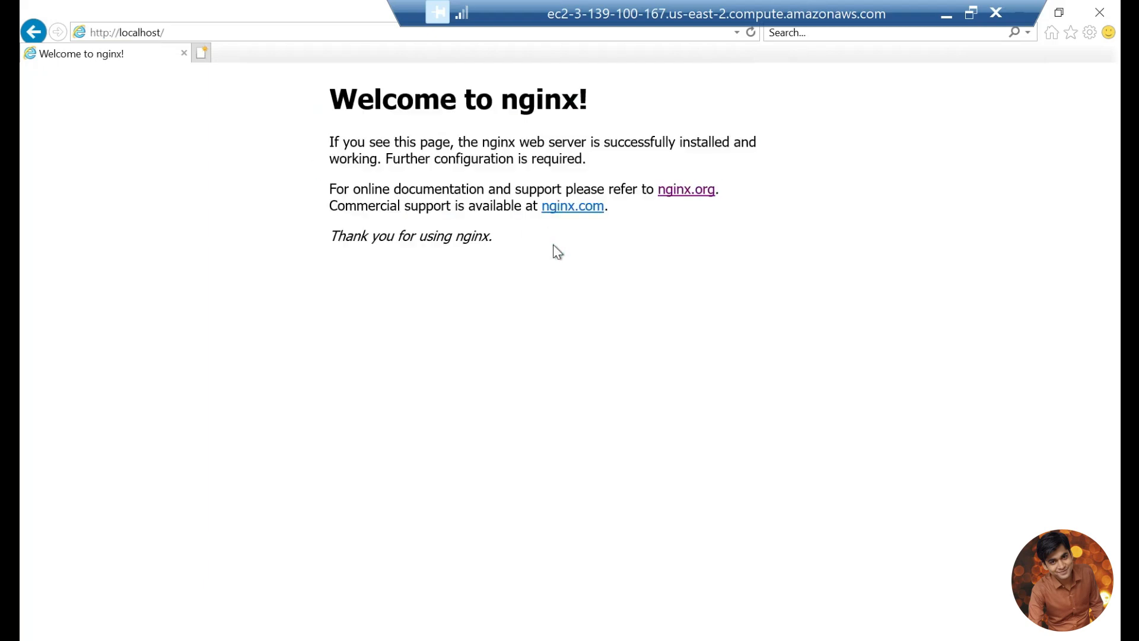
drag(688, 5, 575, 18)
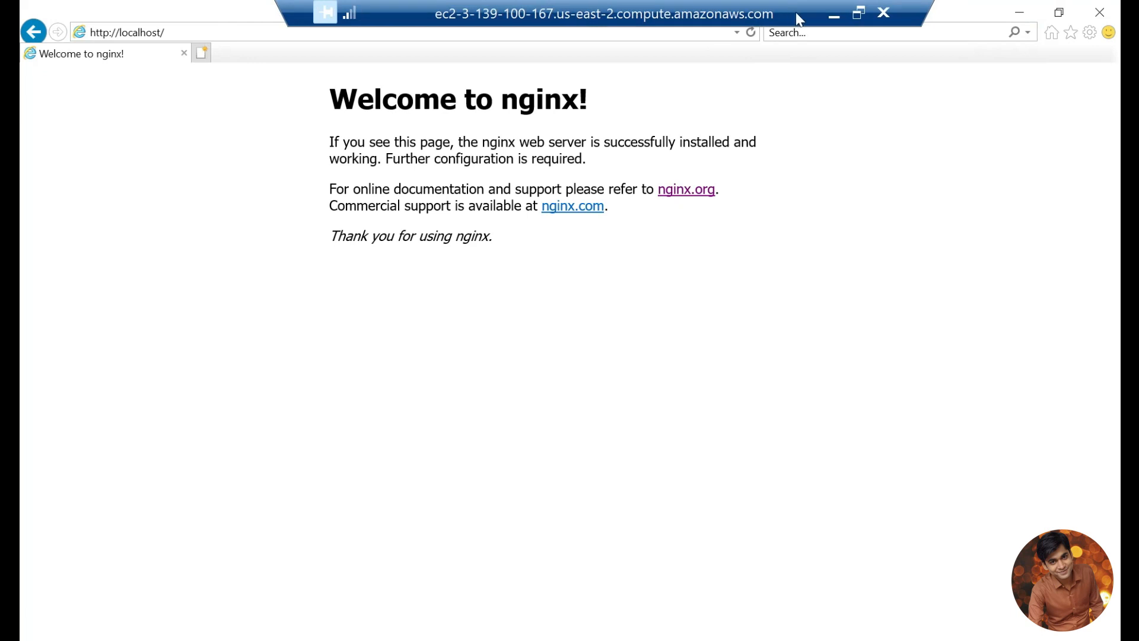
click(834, 15)
mouse_move(723, 638)
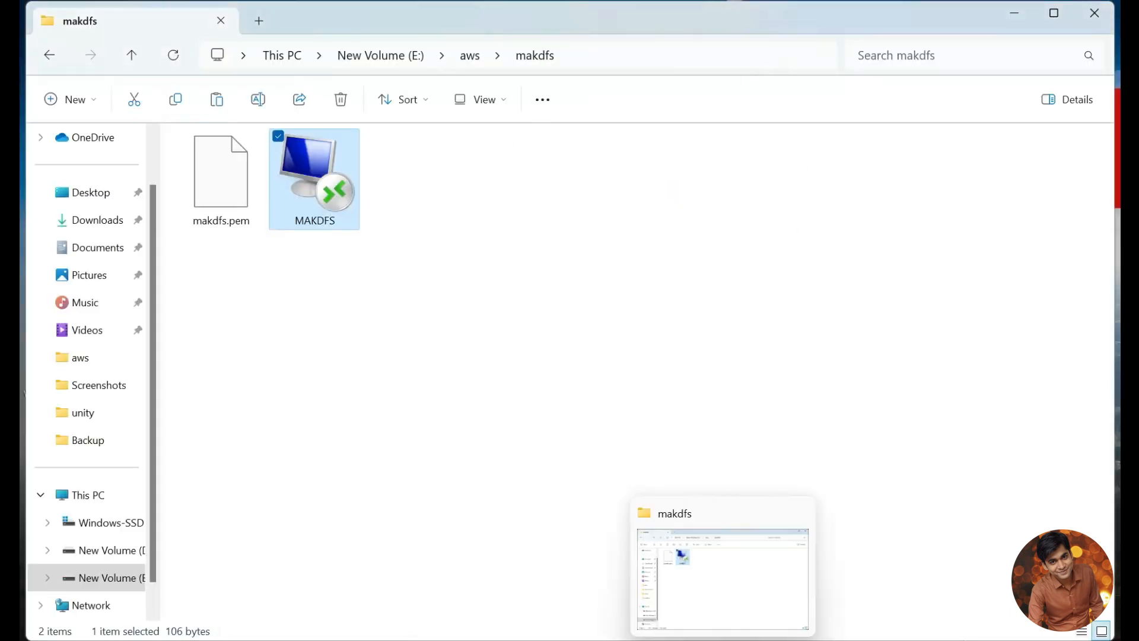
click(761, 638)
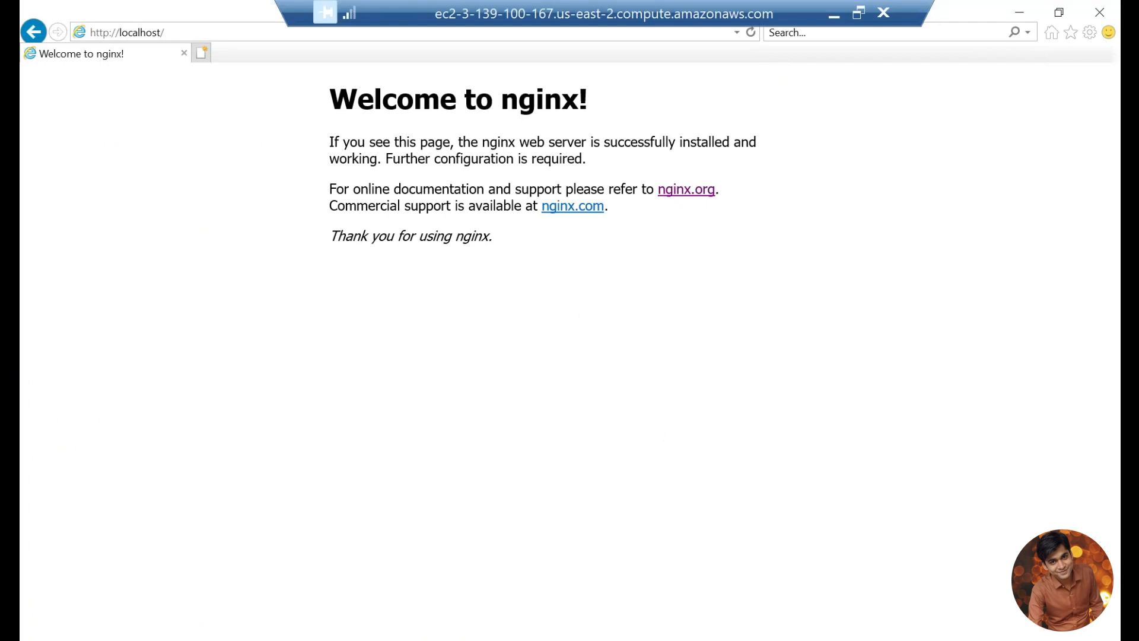
Switch to the C:\nginx folder, open its html subfolder and view the index file in Microsoft Edge
mouse_move(465, 638)
click(522, 604)
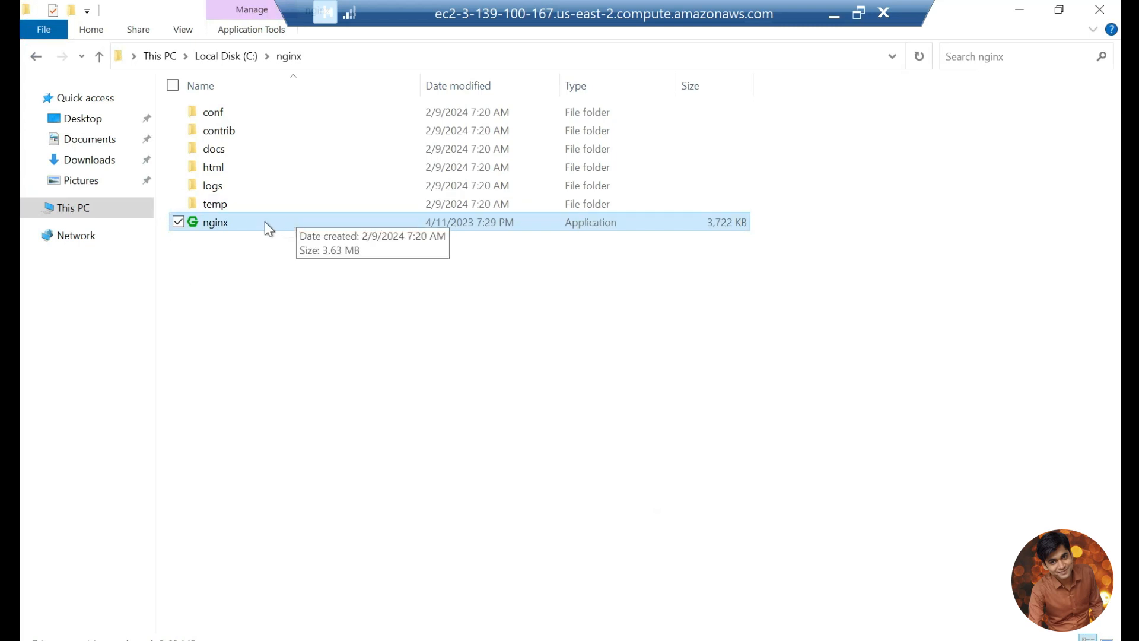
double_click(246, 168)
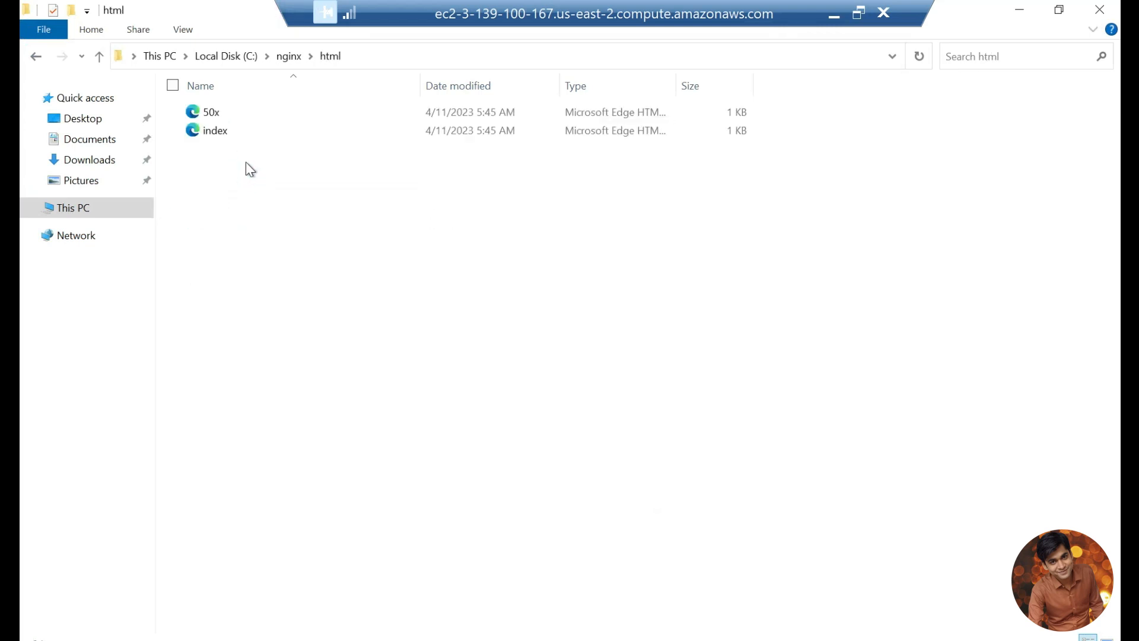
click(249, 132)
right_click(249, 131)
key(Escape)
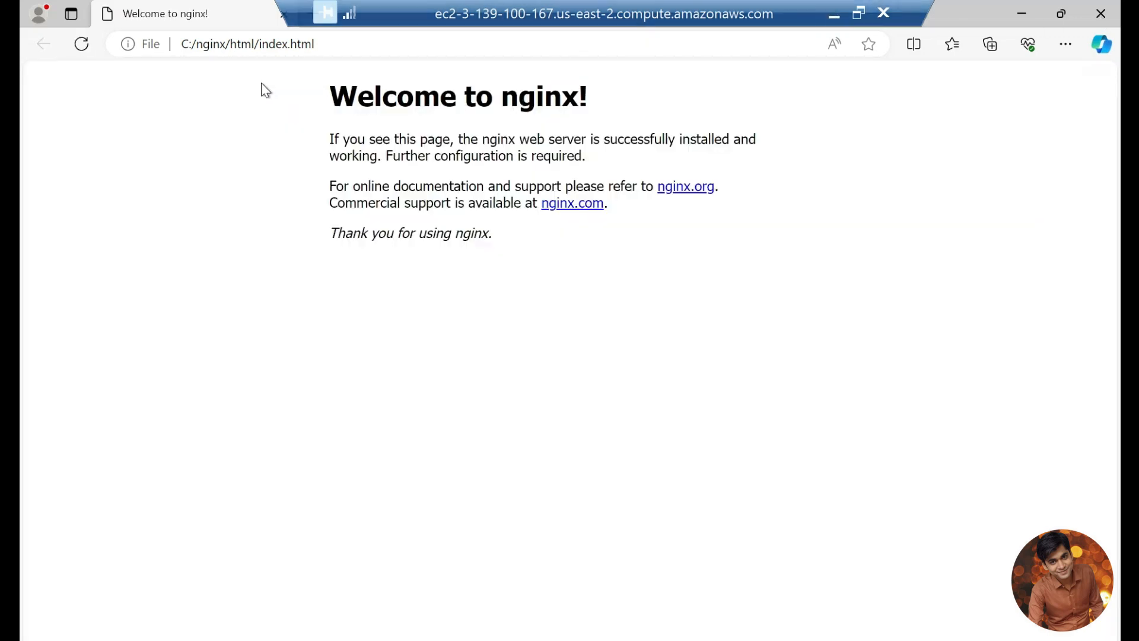
Look over the local index page's text and load localhost in the same Edge tab to compare
drag(344, 93, 552, 217)
click(356, 43)
key(BackSpace)
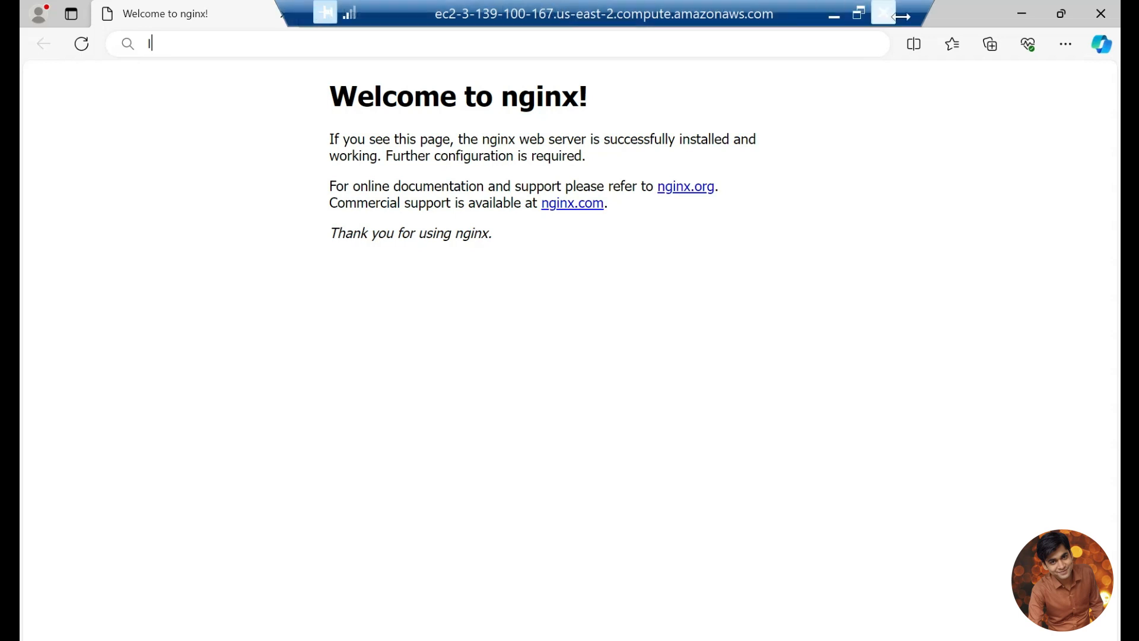
text(lo)
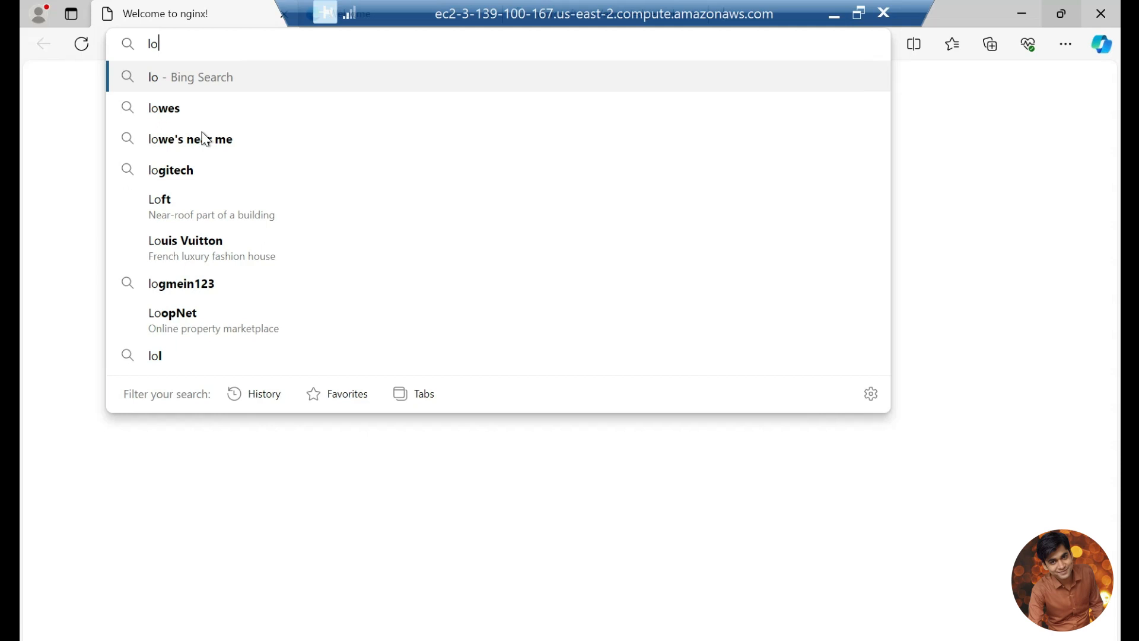
text(calhost)
key(Return)
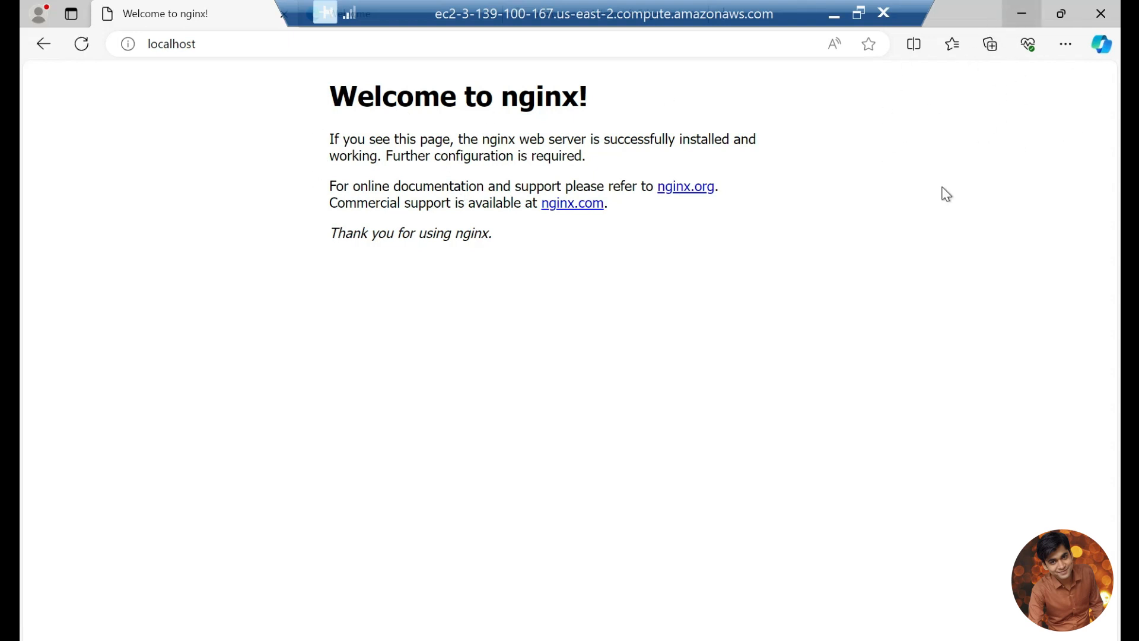
Minimize the open browser and folder windows and close the Internet Explorer download list to clear the desktop
click(427, 639)
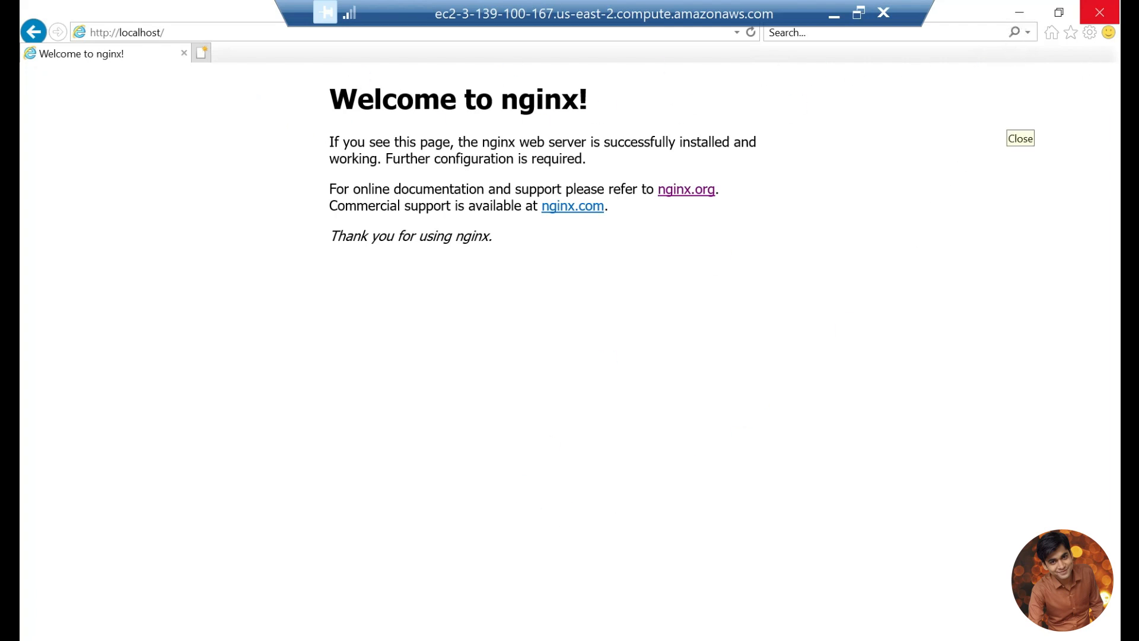
click(1022, 12)
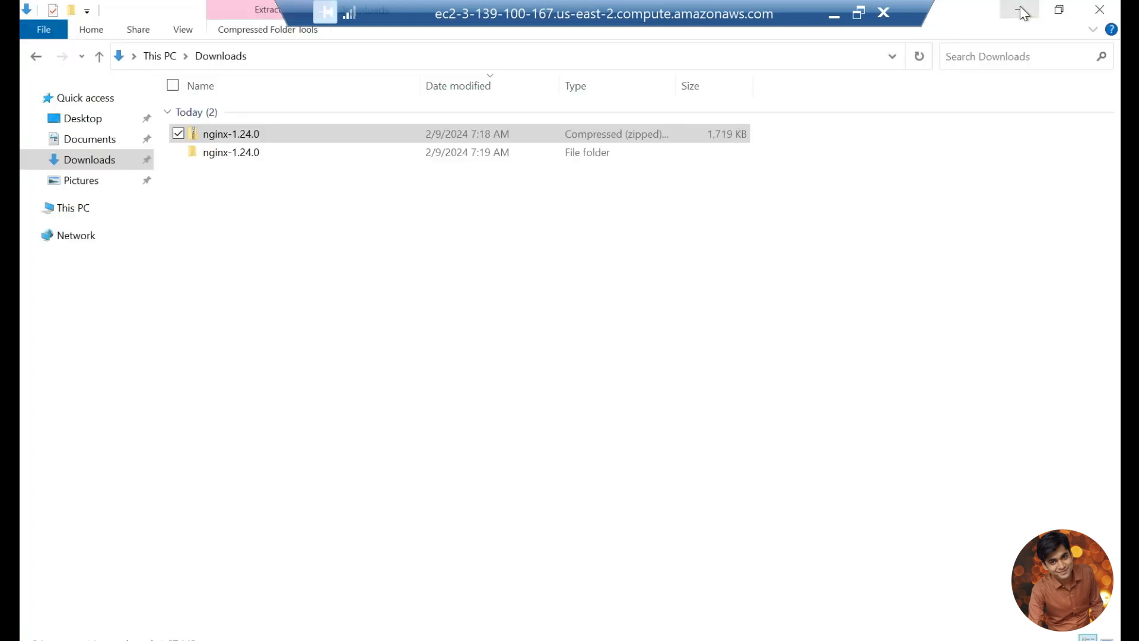
click(1020, 11)
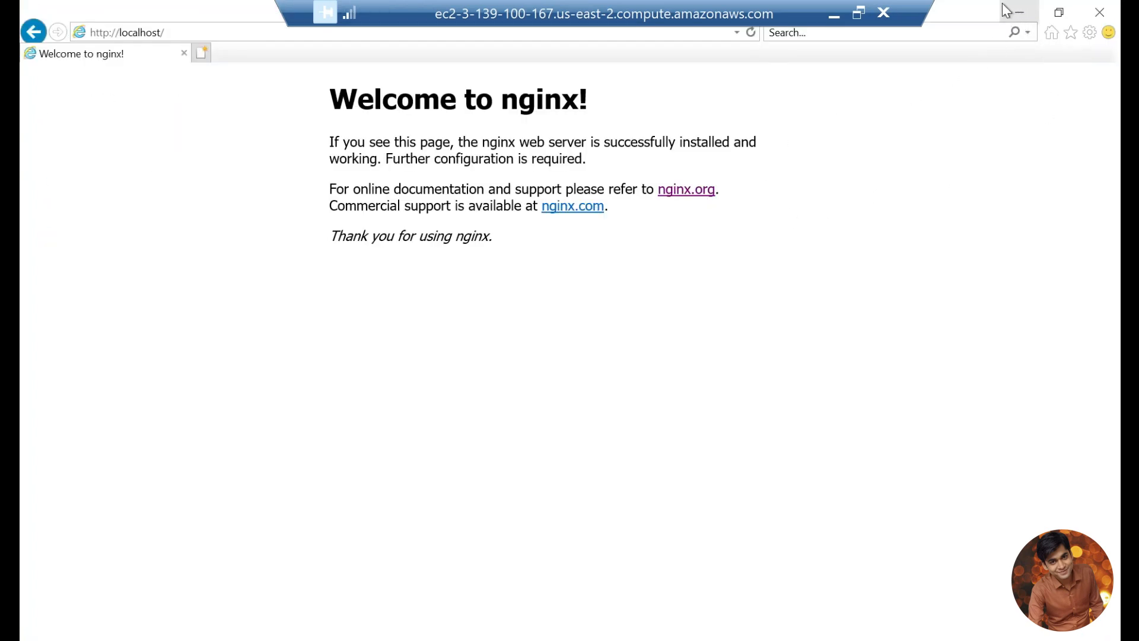
click(1018, 13)
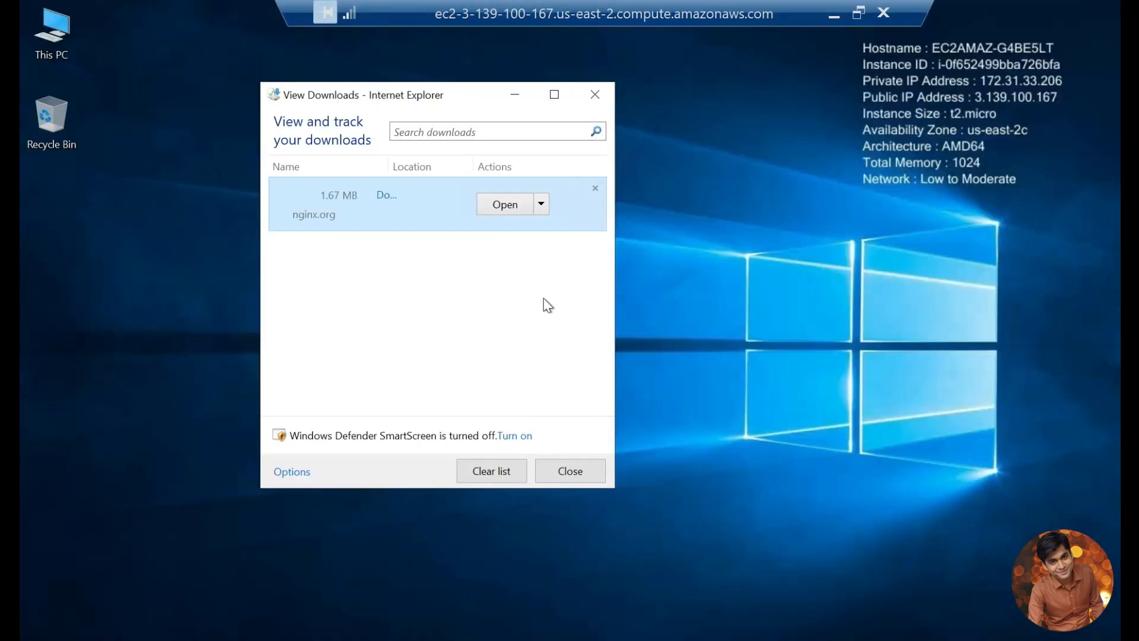
click(595, 96)
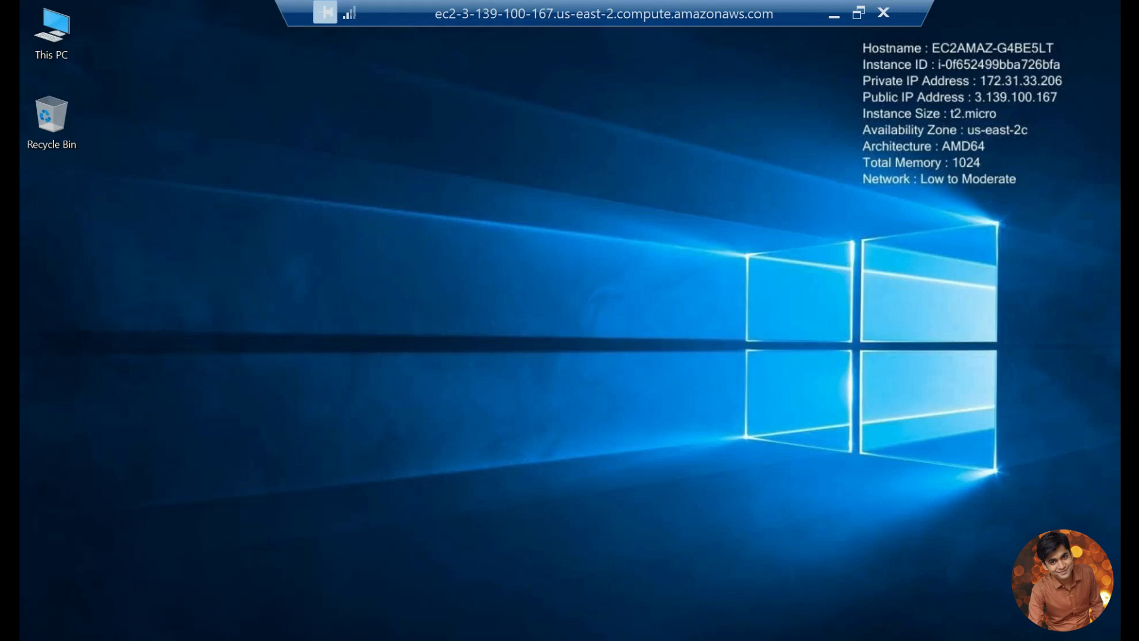
Bring back the Internet Explorer window with the nginx welcome page and load google.com in a new tab
mouse_move(422, 638)
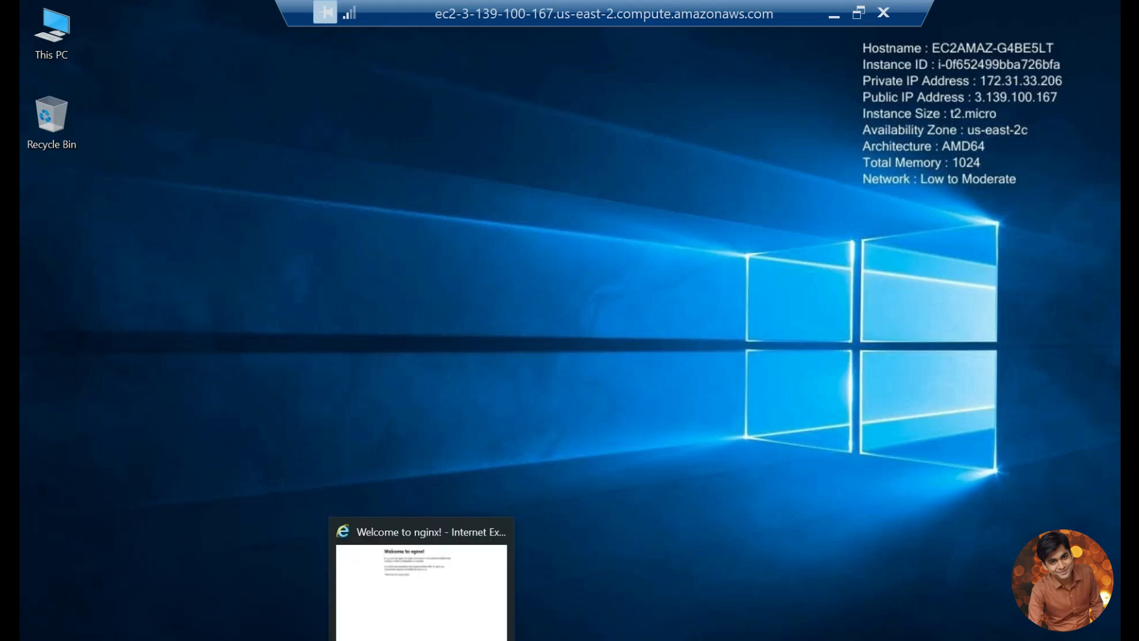
click(421, 578)
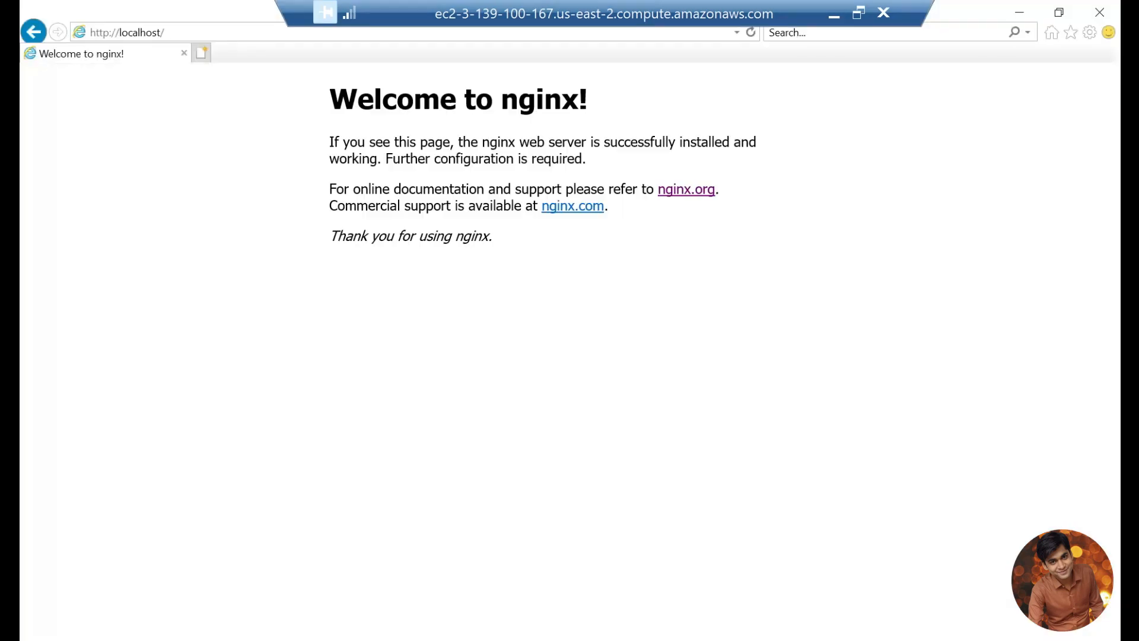
click(203, 52)
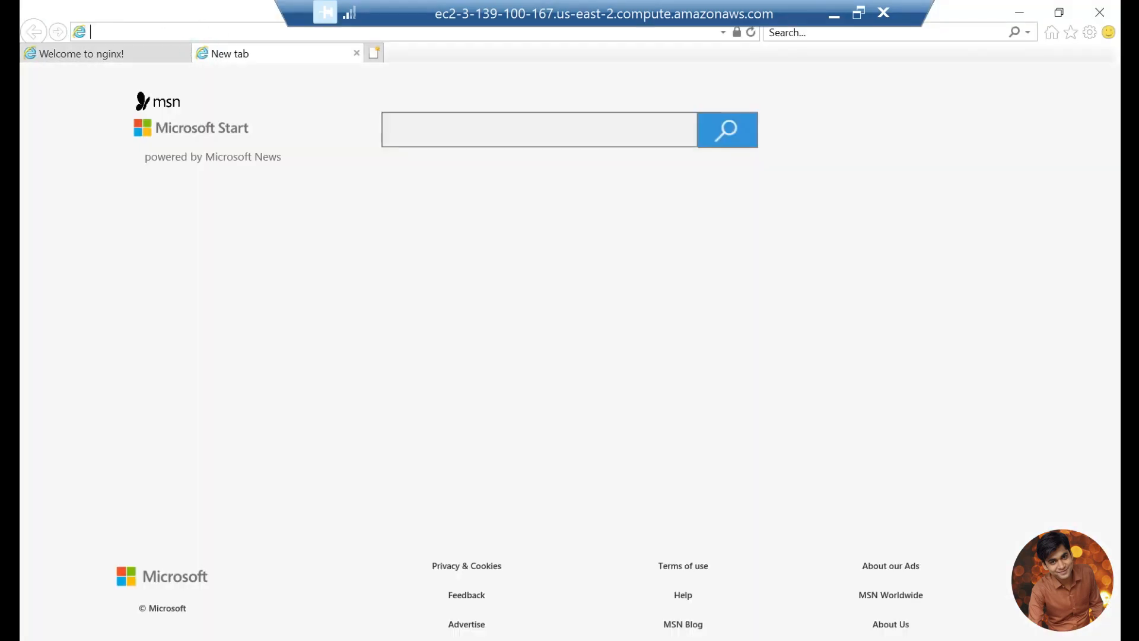
text(nssm)
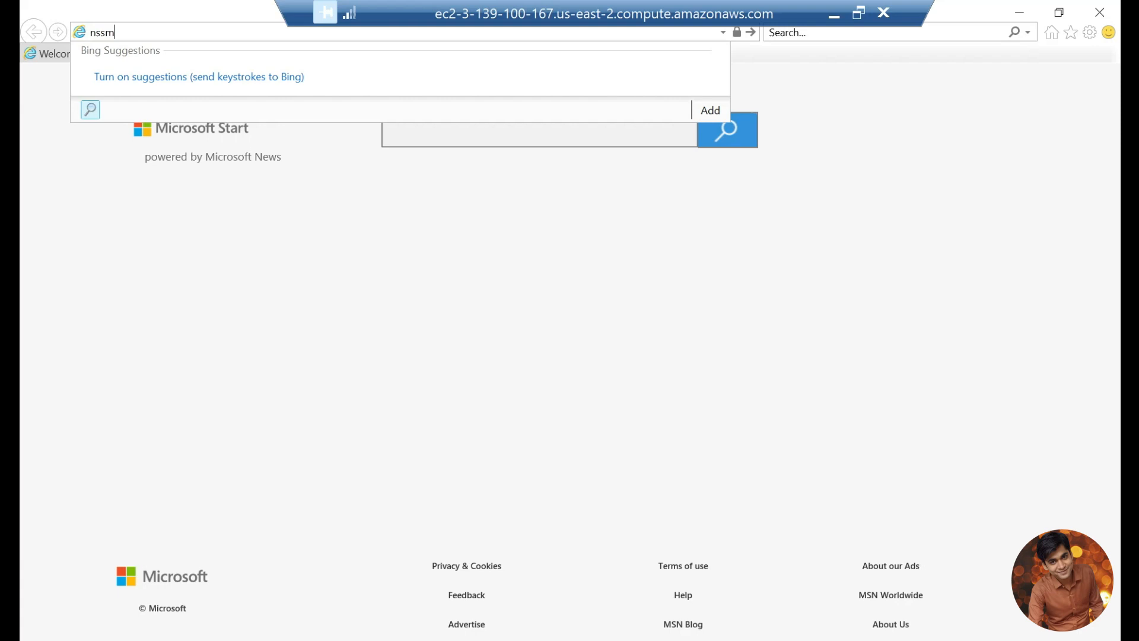
key(ctrl+a)
key(BackSpace)
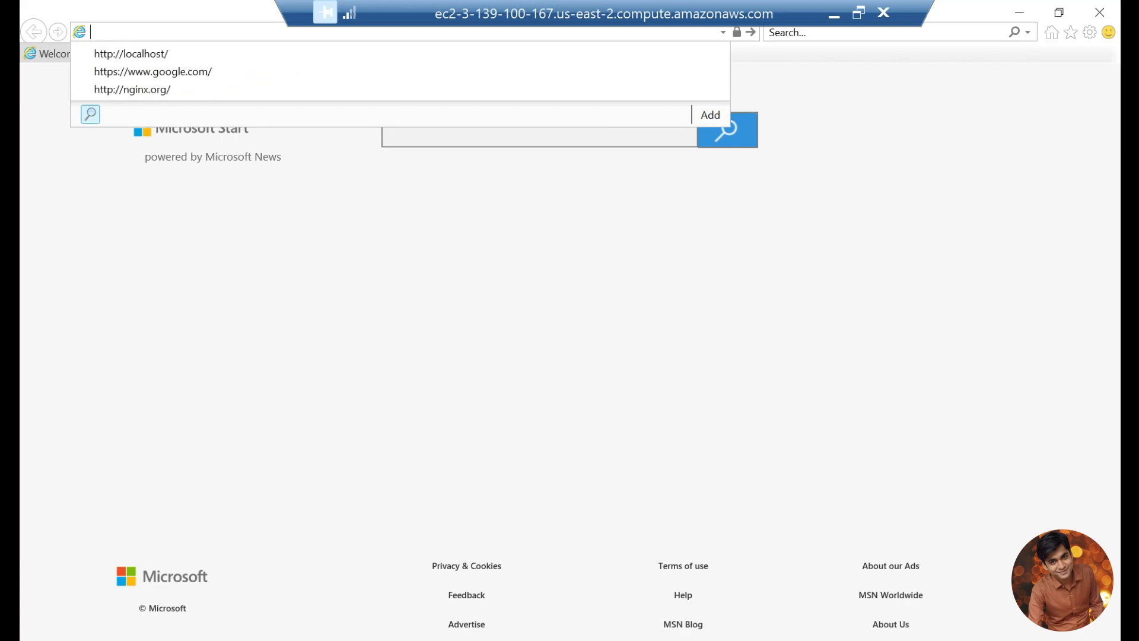
text(goog)
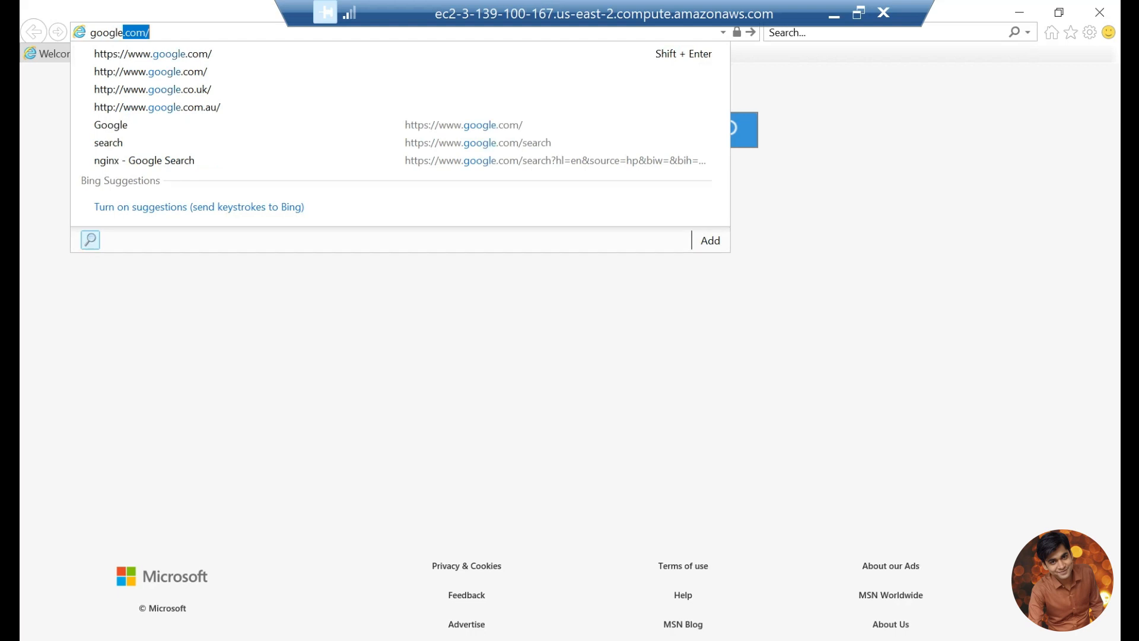
text(le.com)
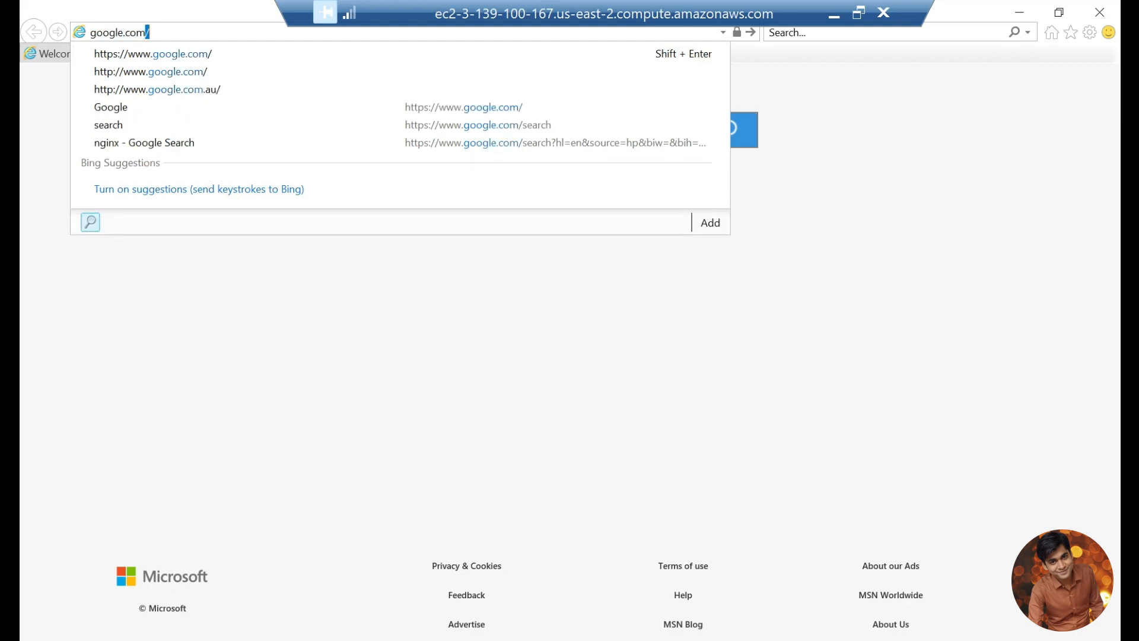
key(Return)
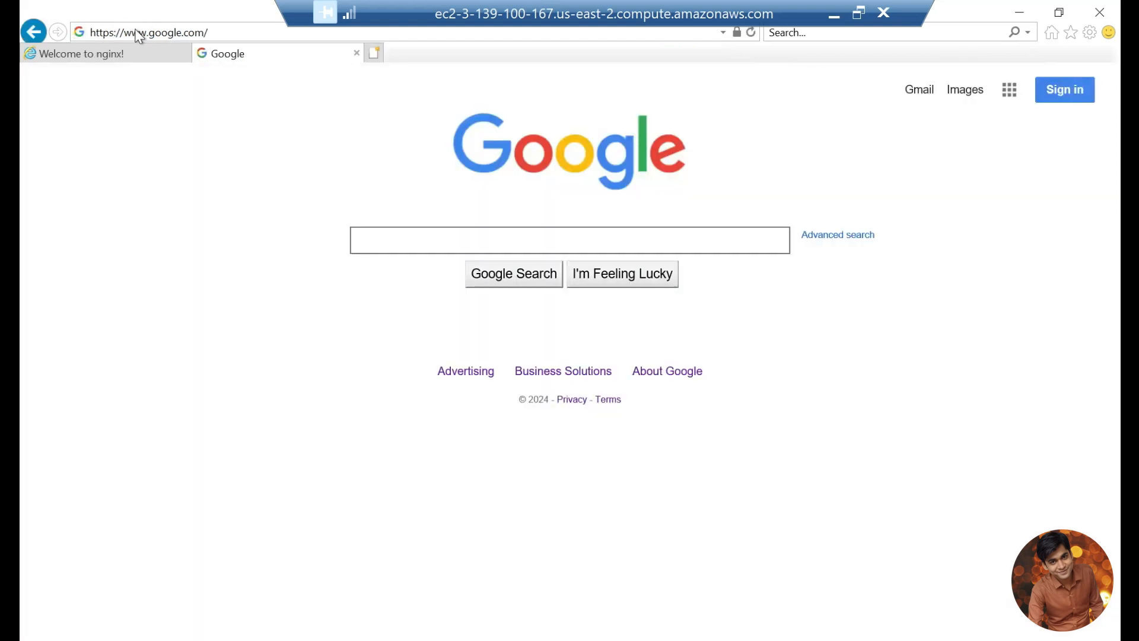
Search Google for "nssm download" and open the nssm.cc download page from the results
click(422, 240)
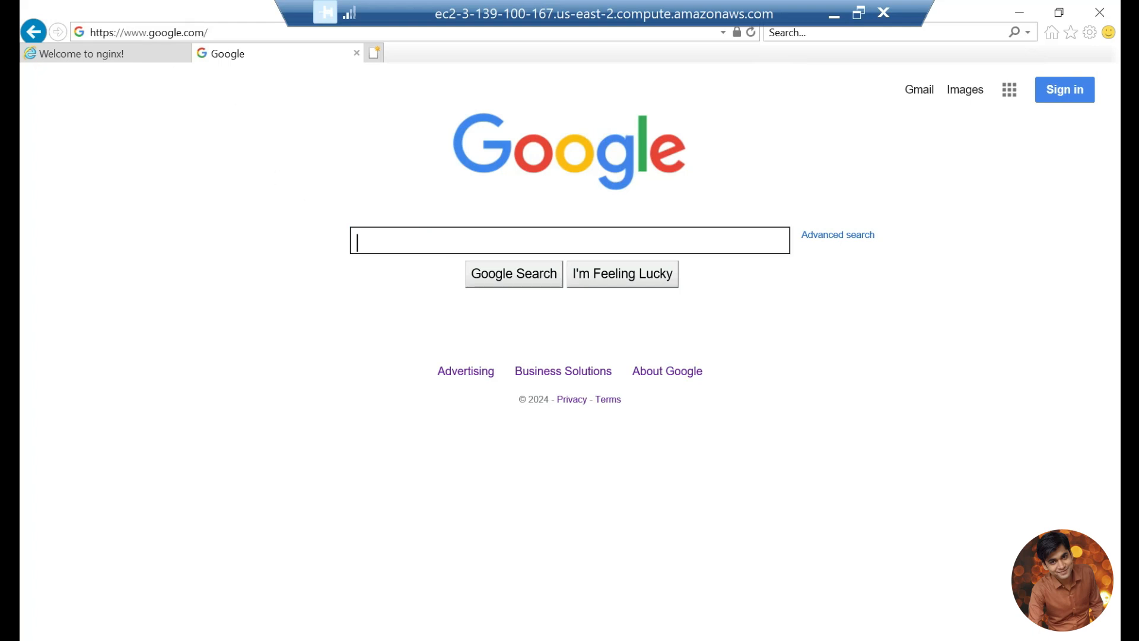
text(nssm dow)
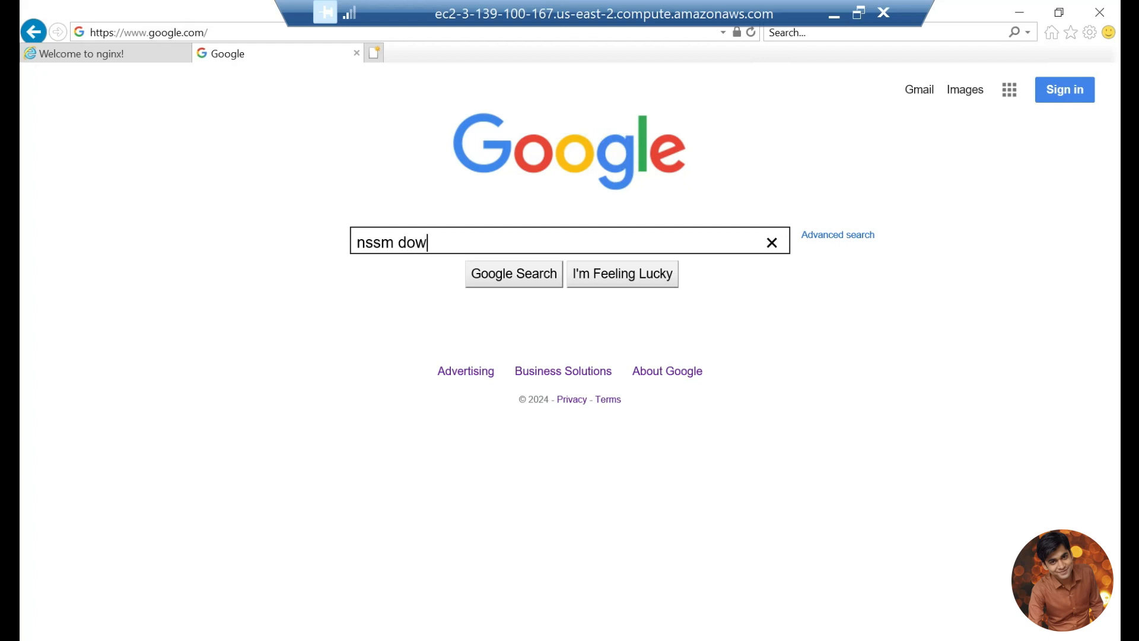
text(nload)
click(532, 282)
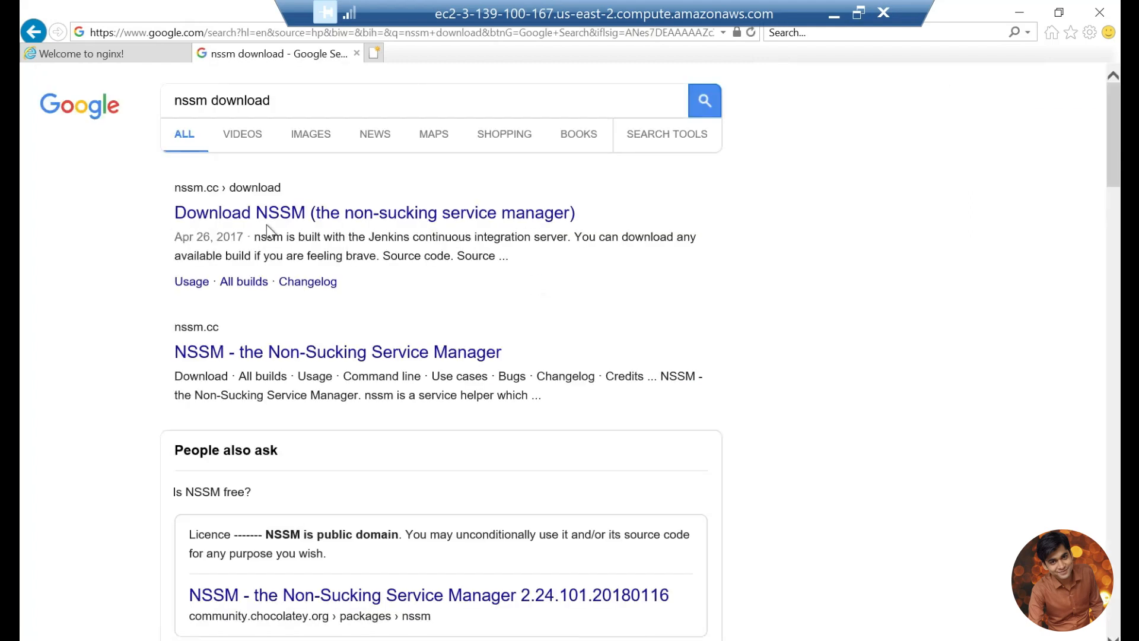
click(285, 215)
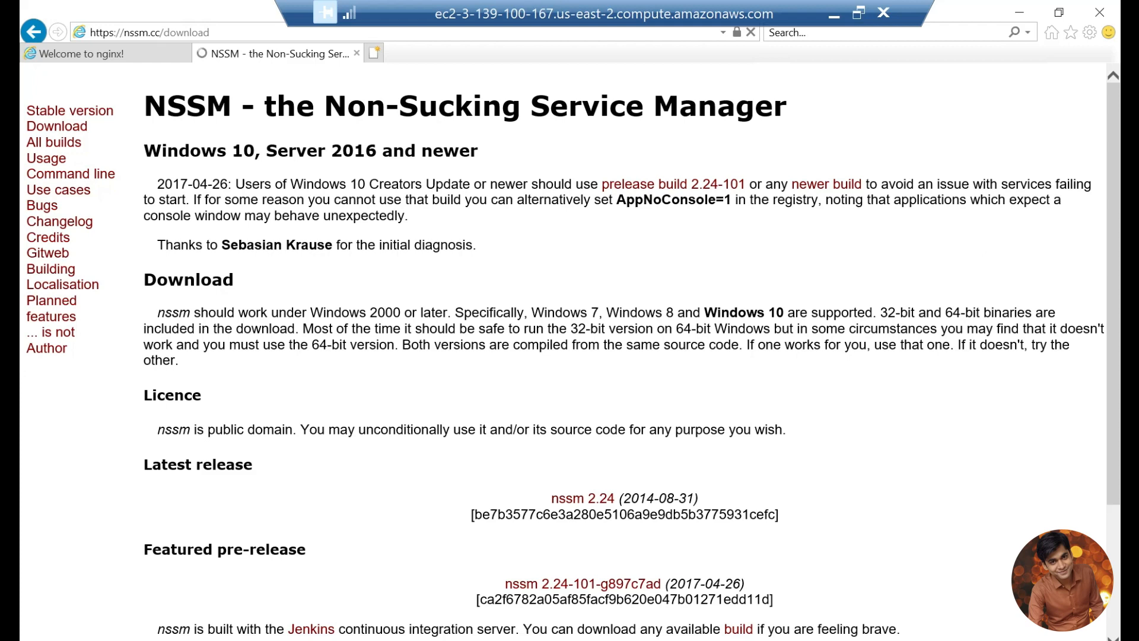
Download the latest release, nssm 2.24, save it as nssm-2.24 in the Downloads folder and dismiss the download notification
scroll(314, 451, down, 3)
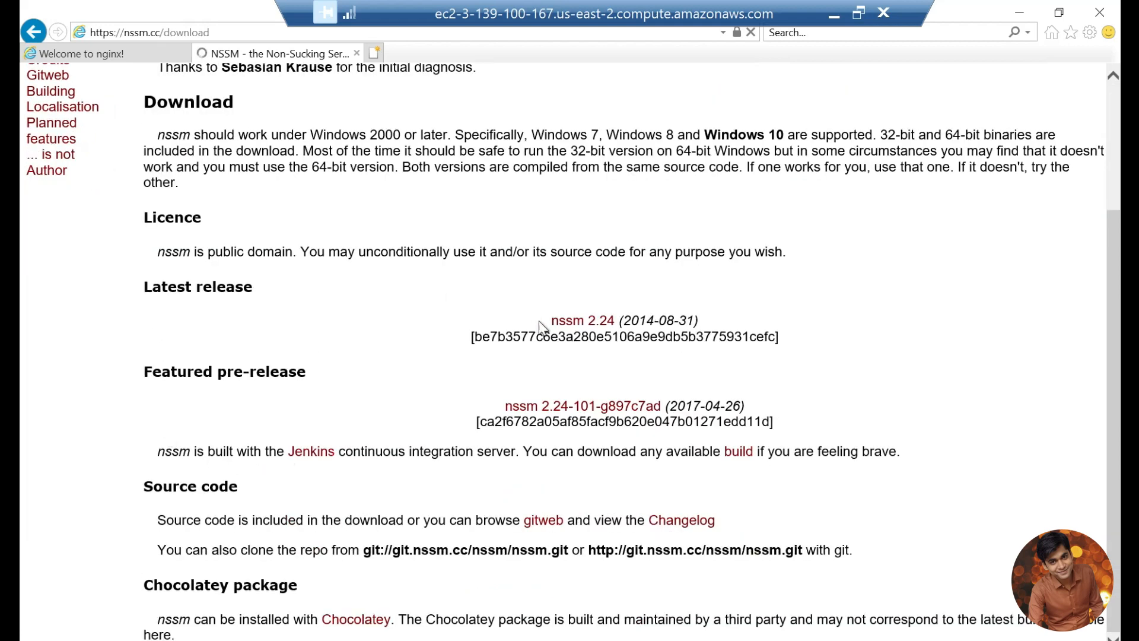
click(574, 326)
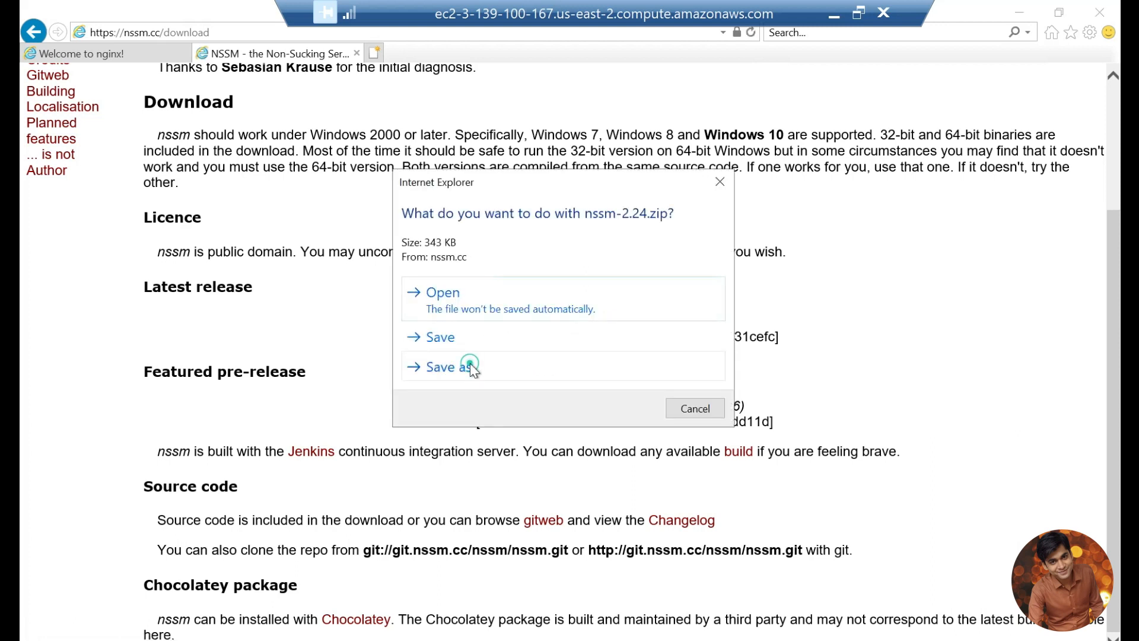
click(470, 363)
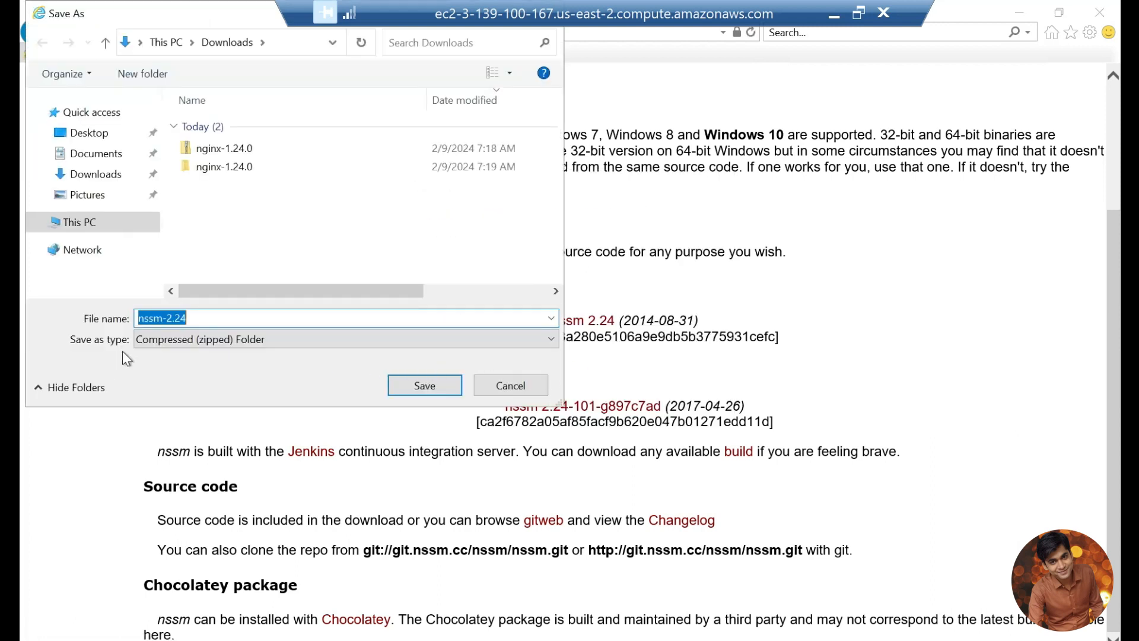
click(424, 386)
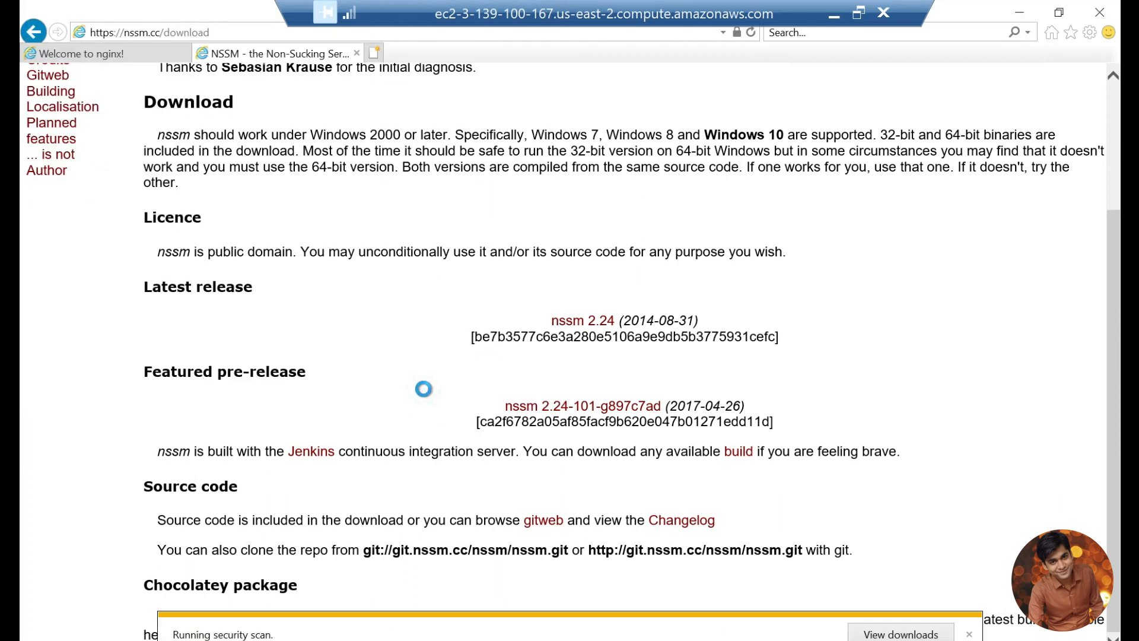
click(969, 634)
Switch to the Downloads folder and extract the nssm-2.24 archive into the suggested Downloads\nssm-2.24 folder
key(alt+Tab)
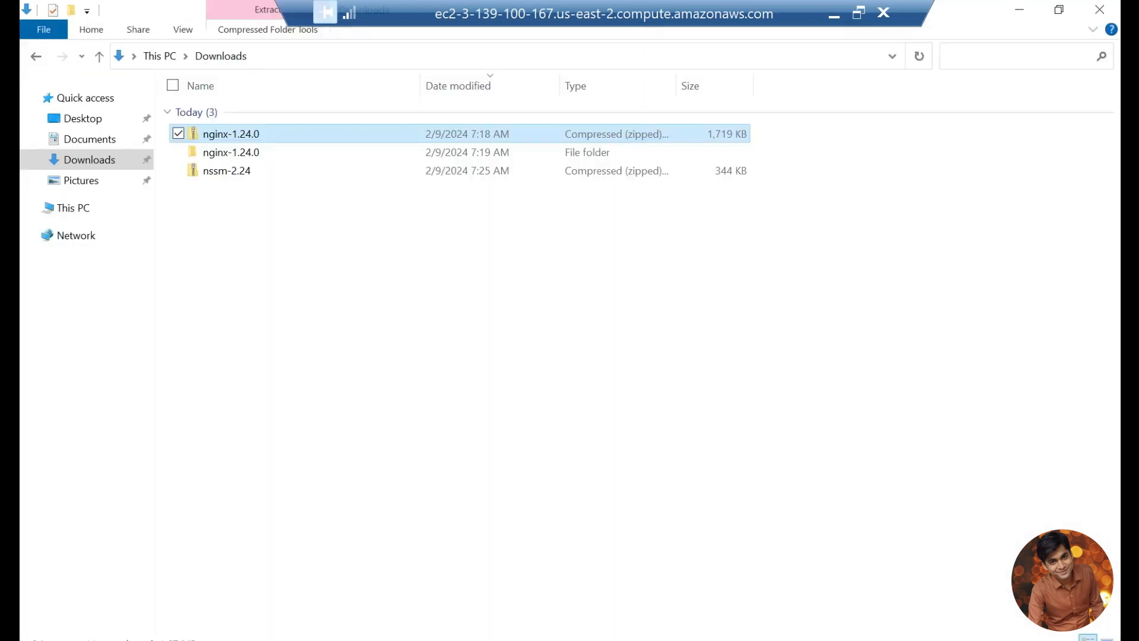
click(230, 174)
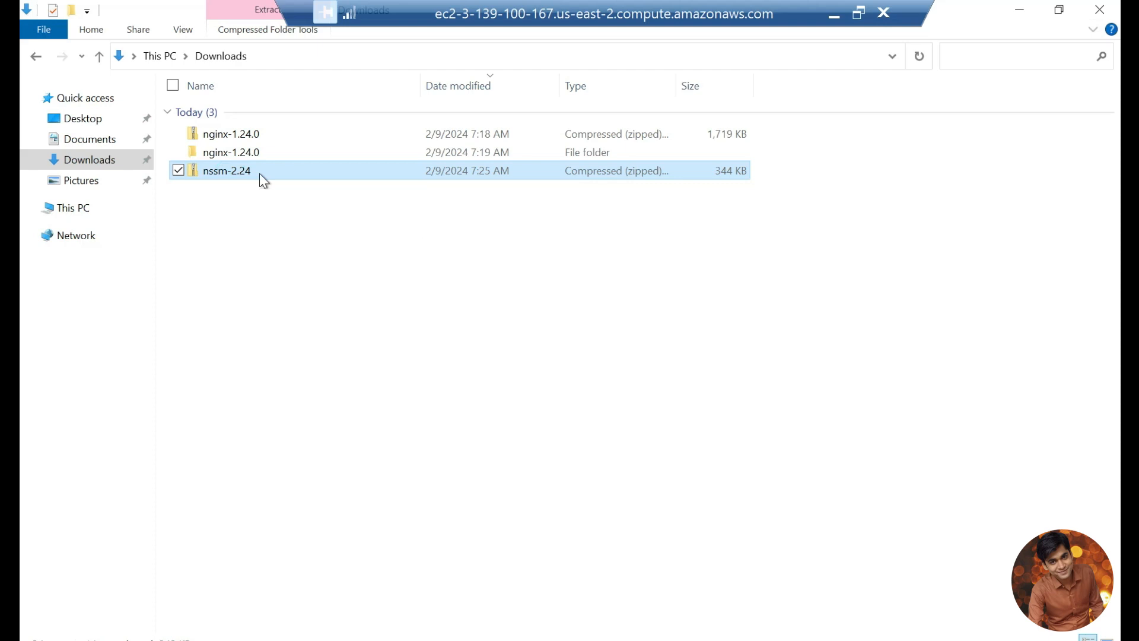
right_click(259, 173)
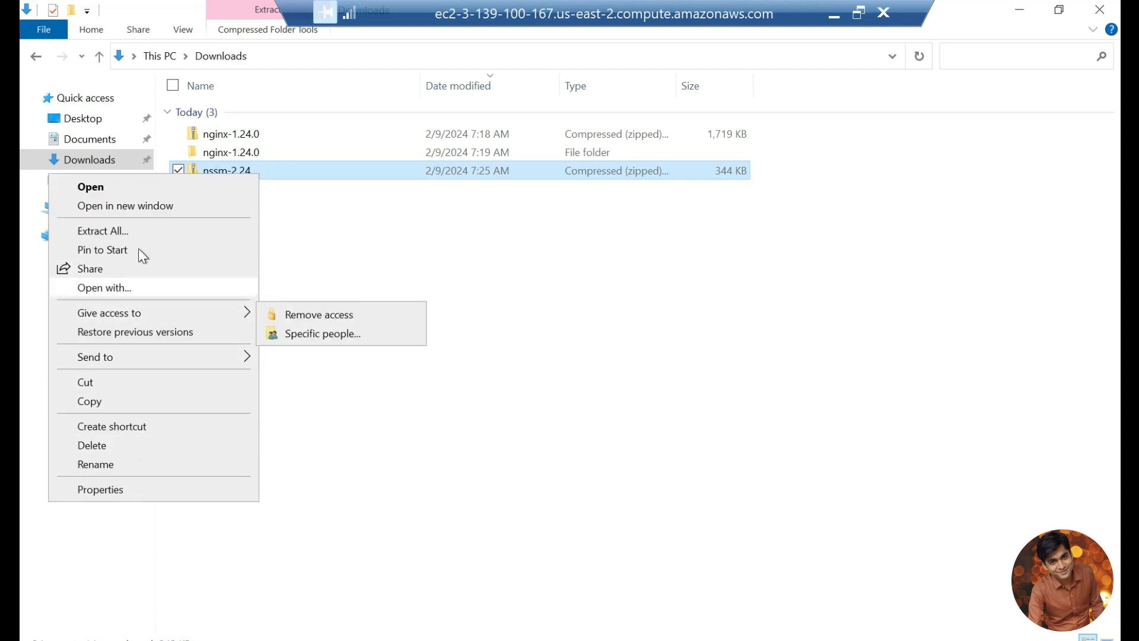
click(132, 230)
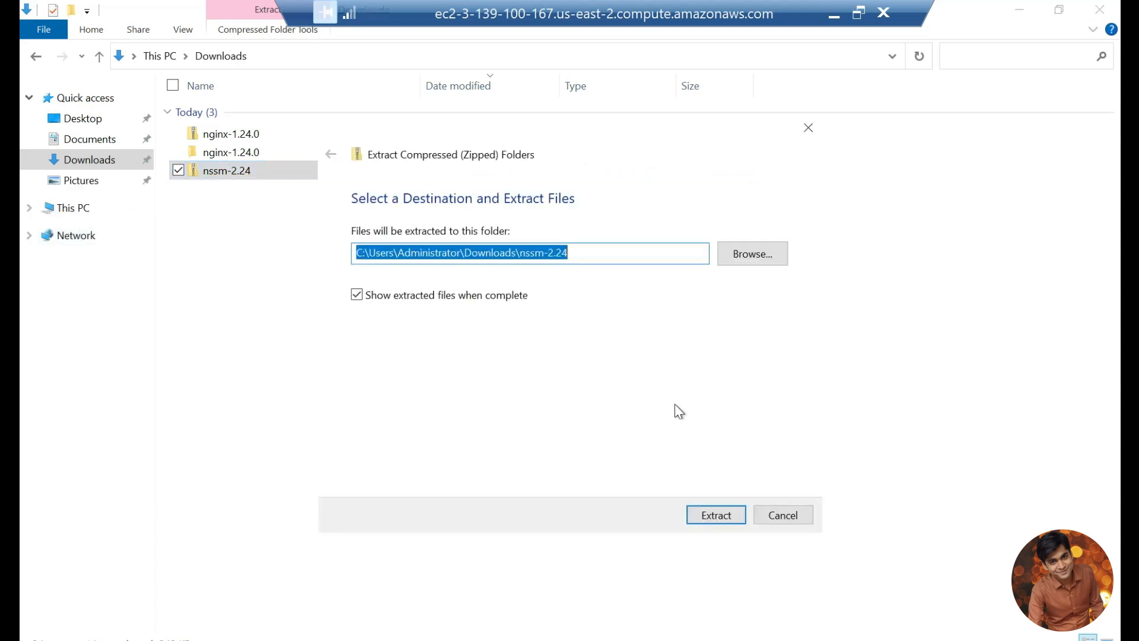
click(728, 510)
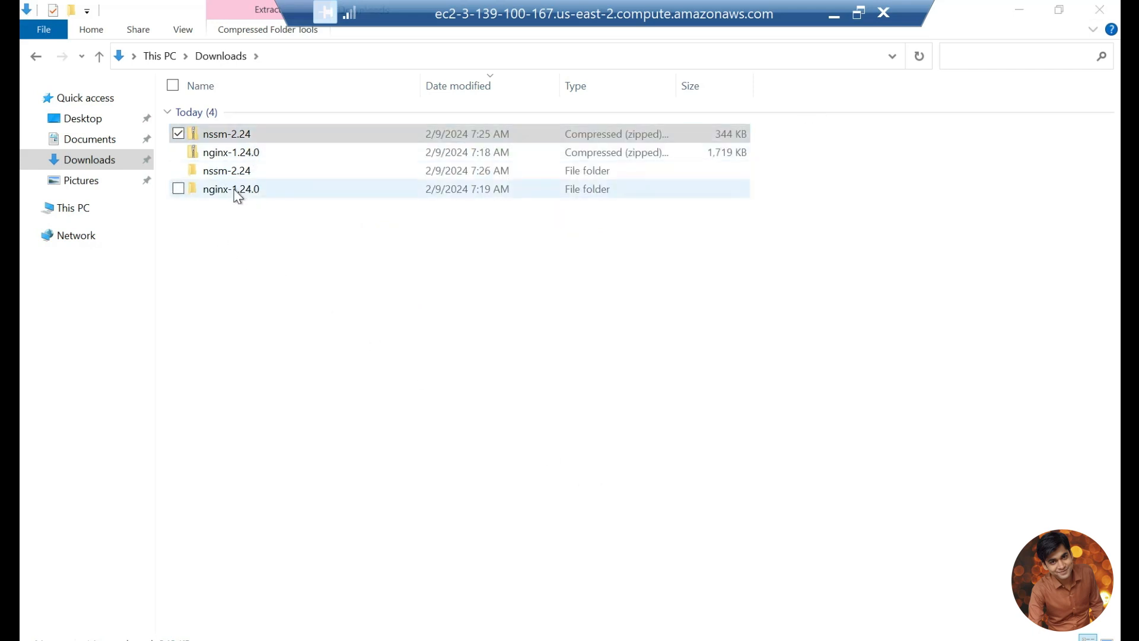
Open the extracted nssm-2.24 folder and go through its inner nssm-2.24 folder to the win64 subfolder
double_click(247, 172)
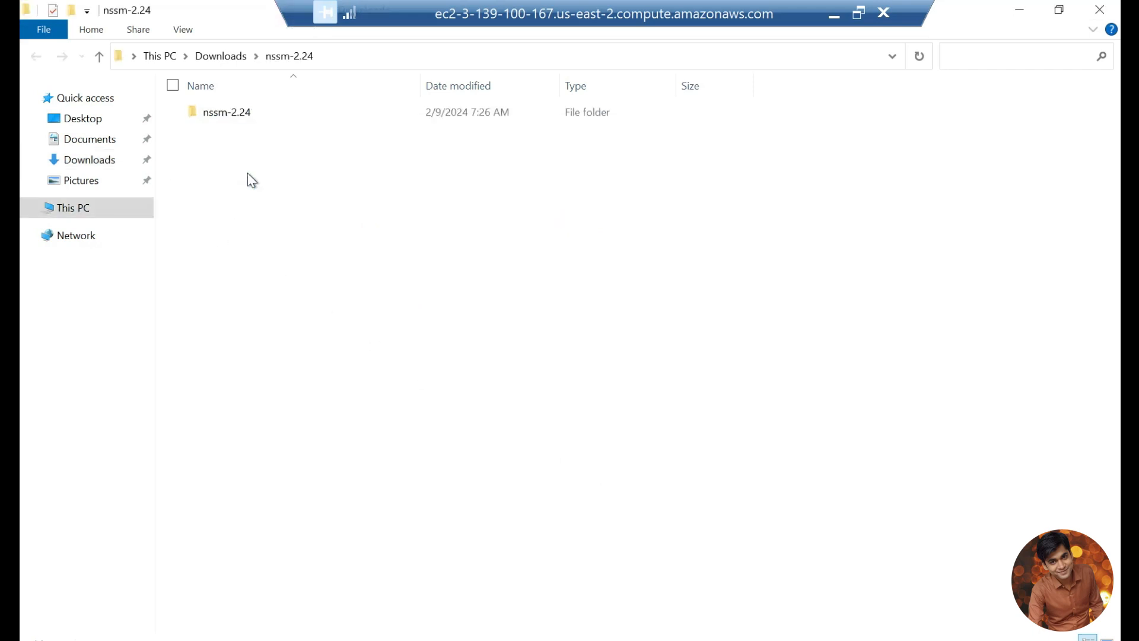
double_click(277, 117)
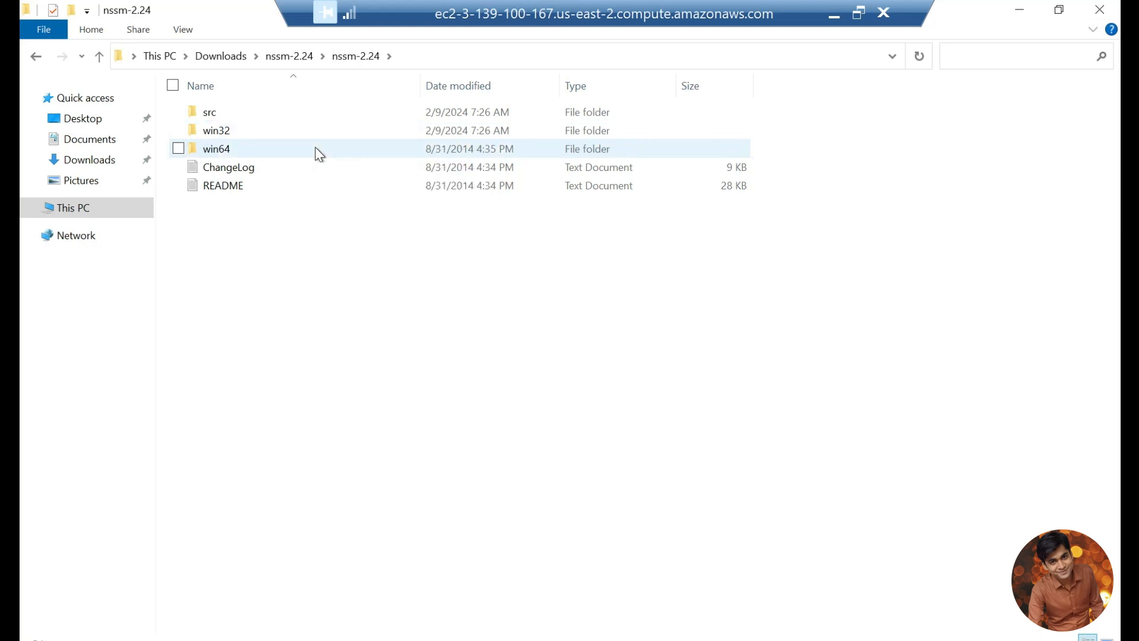
double_click(319, 154)
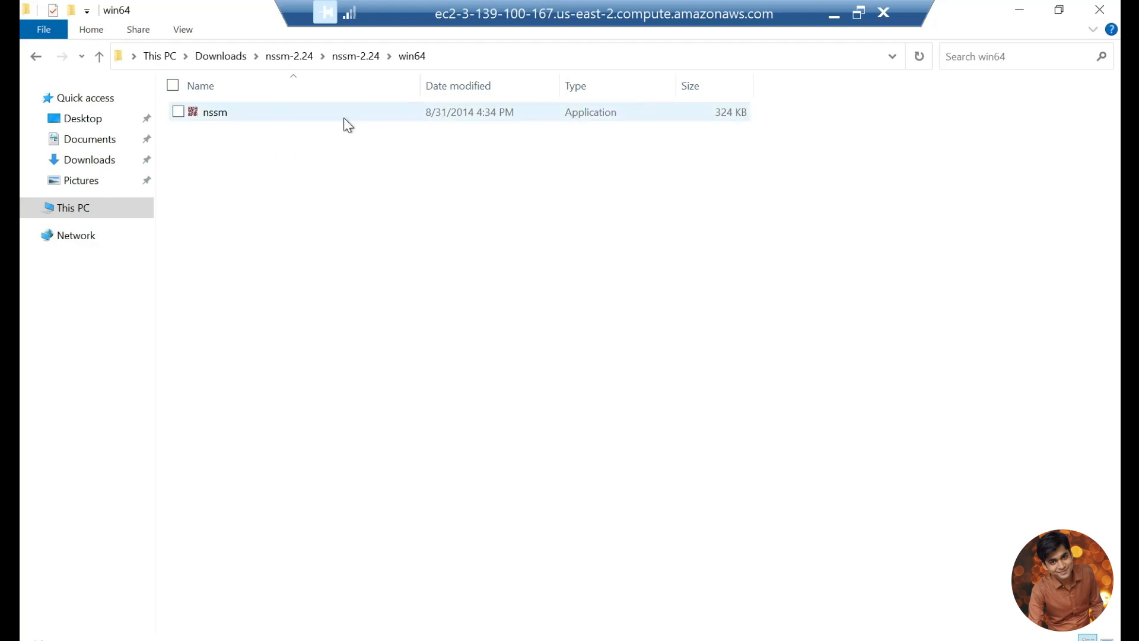
Copy the nssm application from the win64 folder into the root of Local Disk (C:)
click(315, 118)
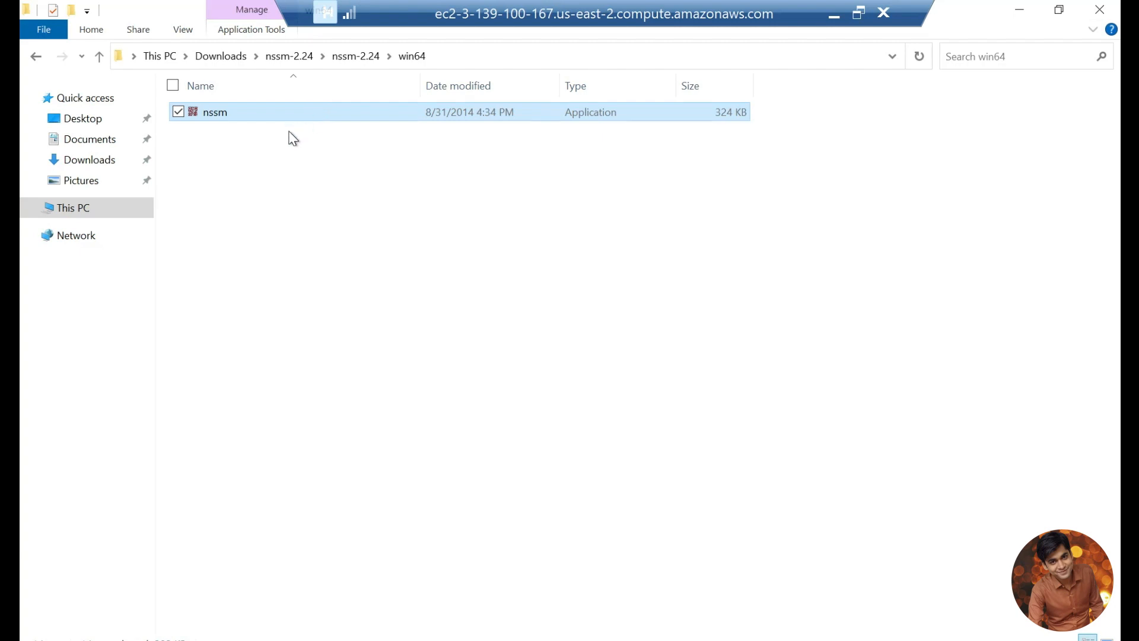
click(78, 206)
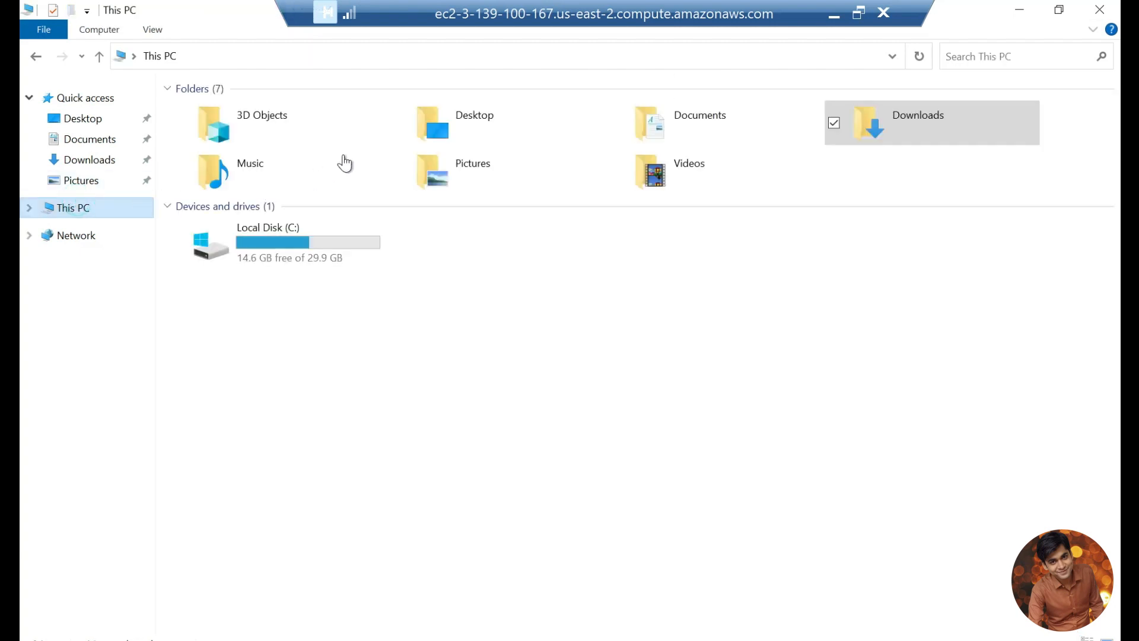
double_click(293, 237)
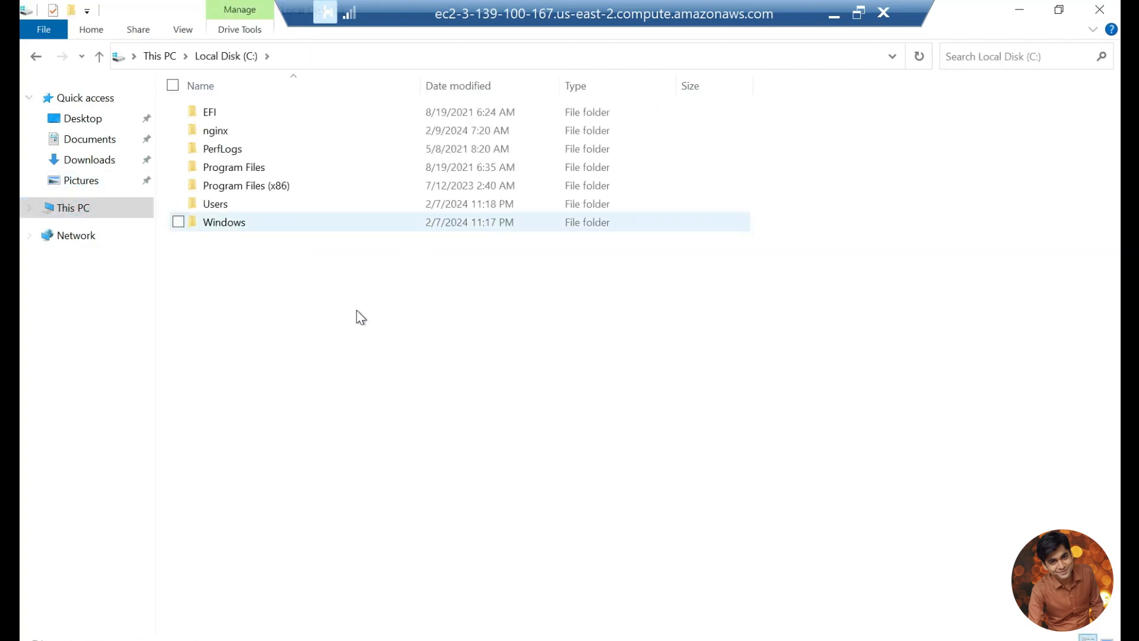
click(357, 309)
click(356, 310)
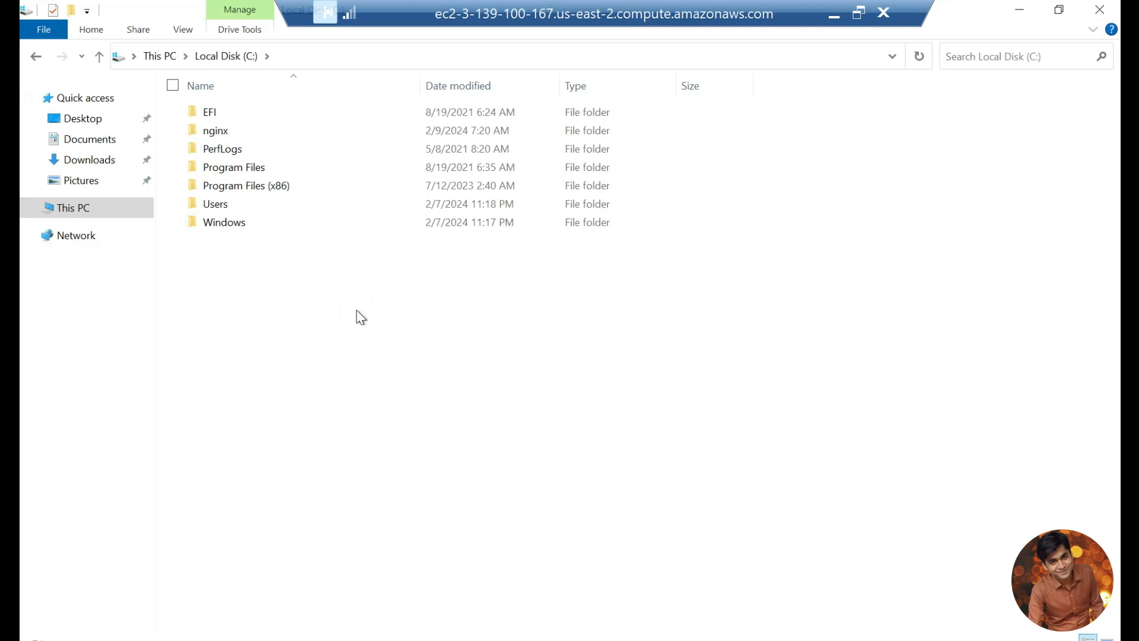
key(ctrl+v)
click(357, 310)
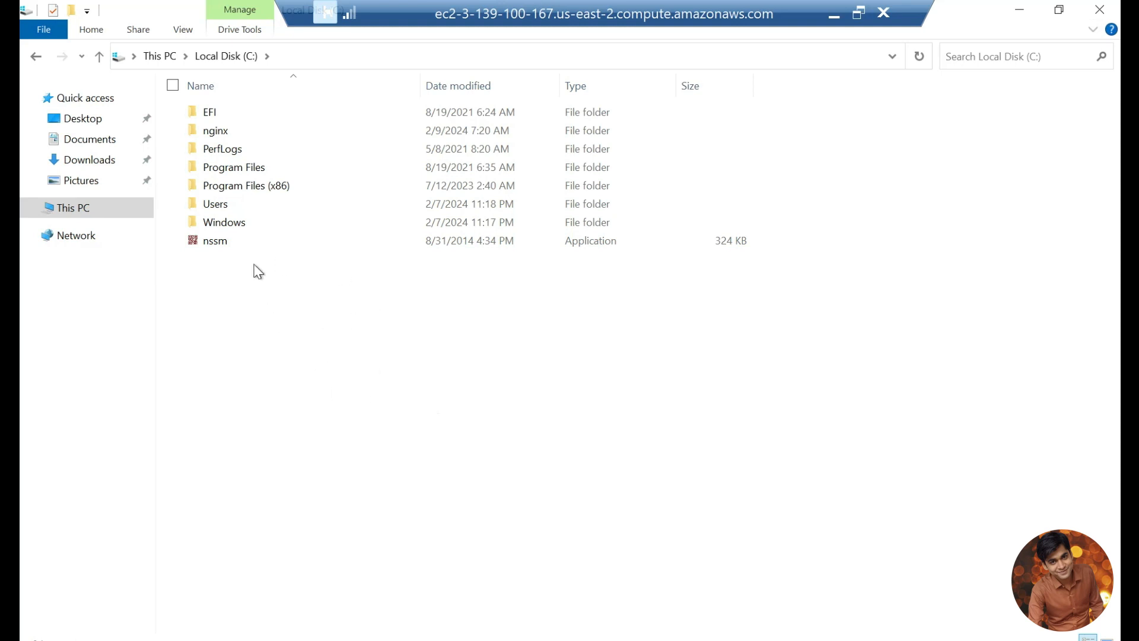
Open a command prompt at C:\ and run "nssm install nginx" to bring up the NSSM service installer
click(337, 53)
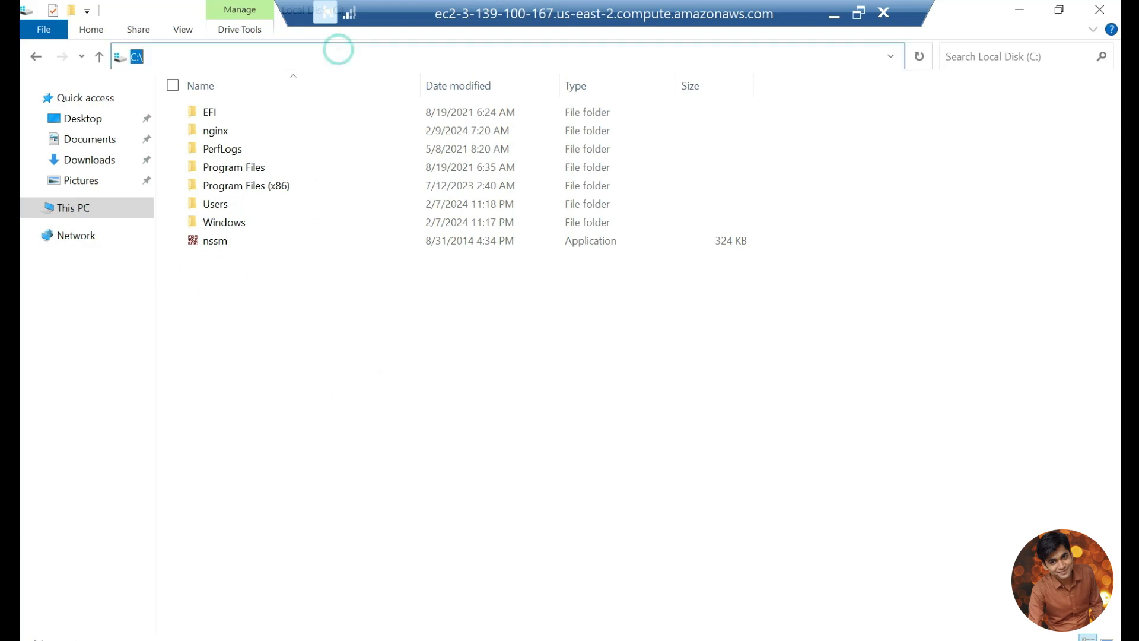
text(cmd)
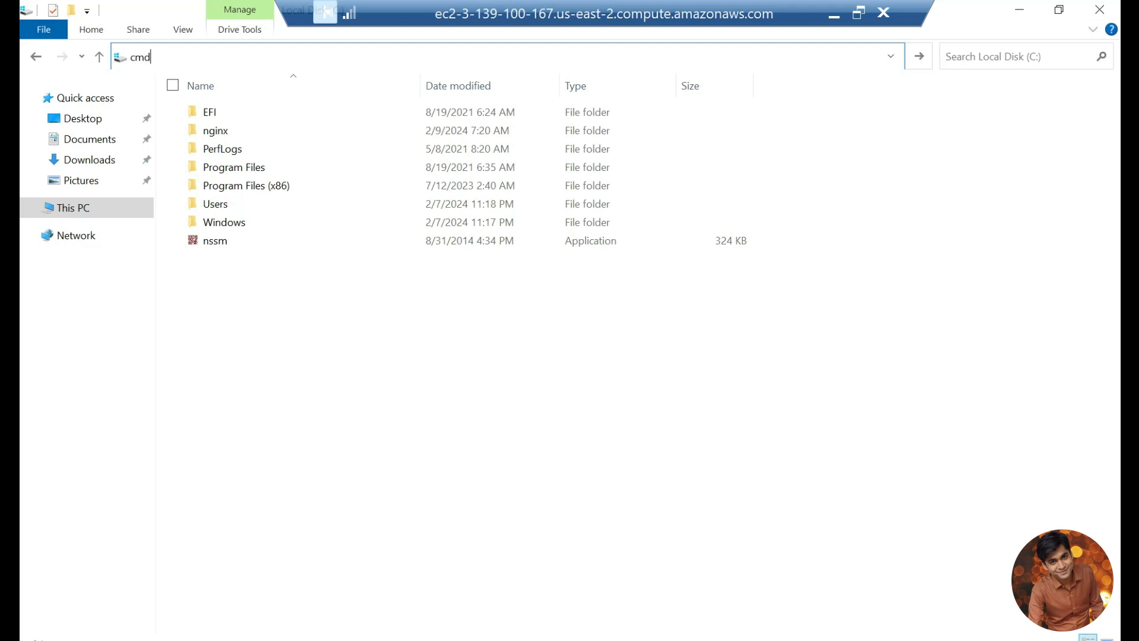
key(Return)
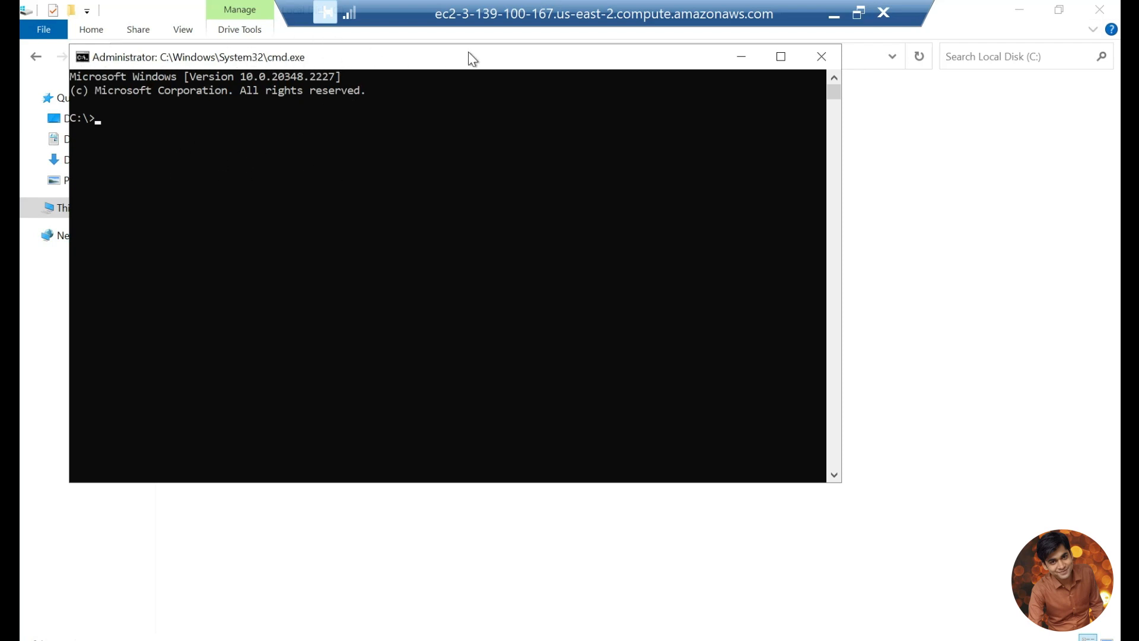
drag(473, 59, 702, 187)
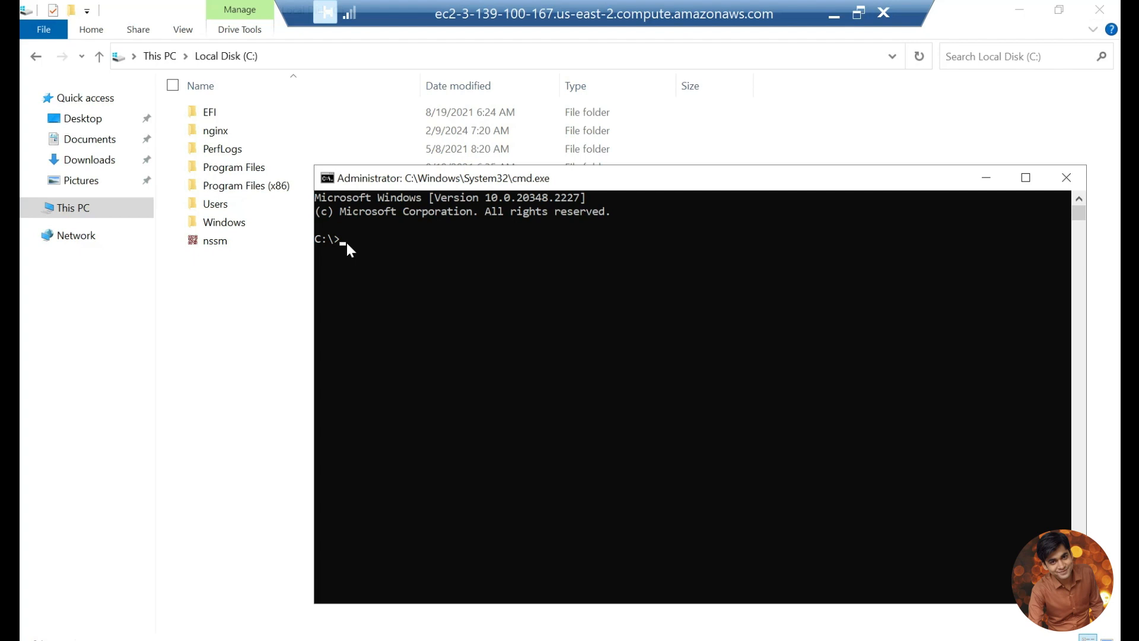
text(nssm install nginx)
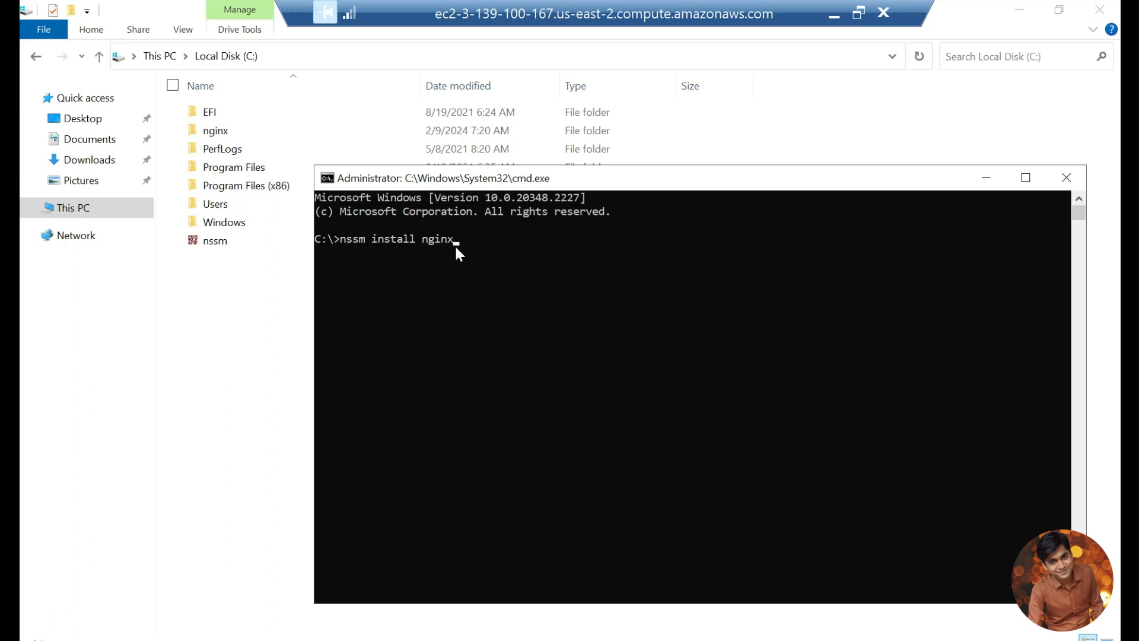
key(Return)
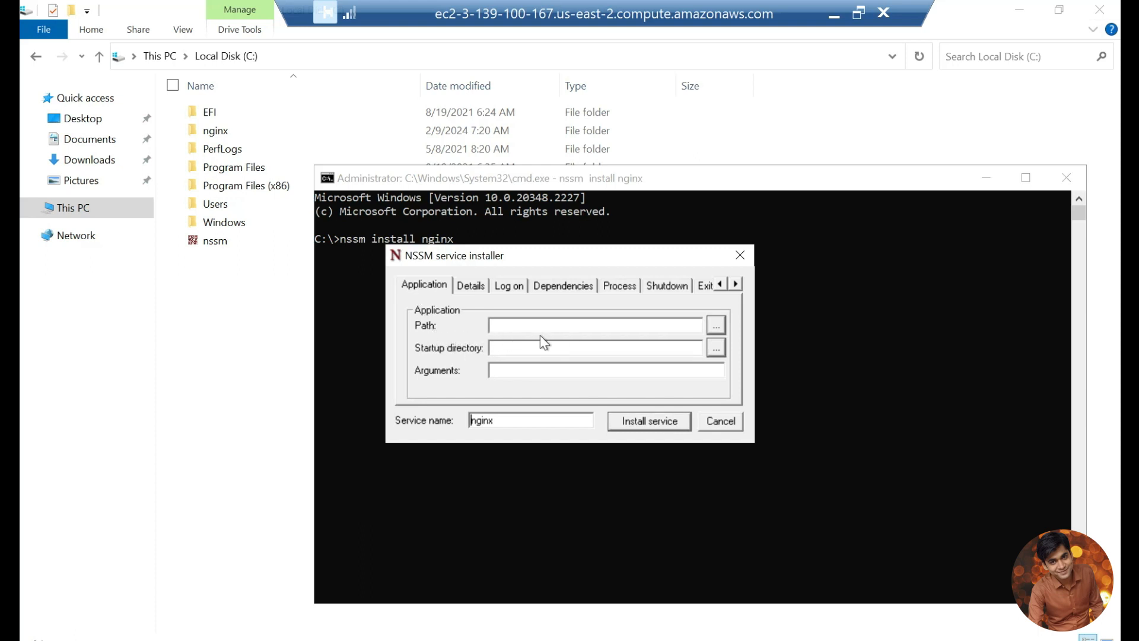
Set the service's application path to C:\nginx\nginx.exe, install the nginx service, and close the command prompt
click(720, 328)
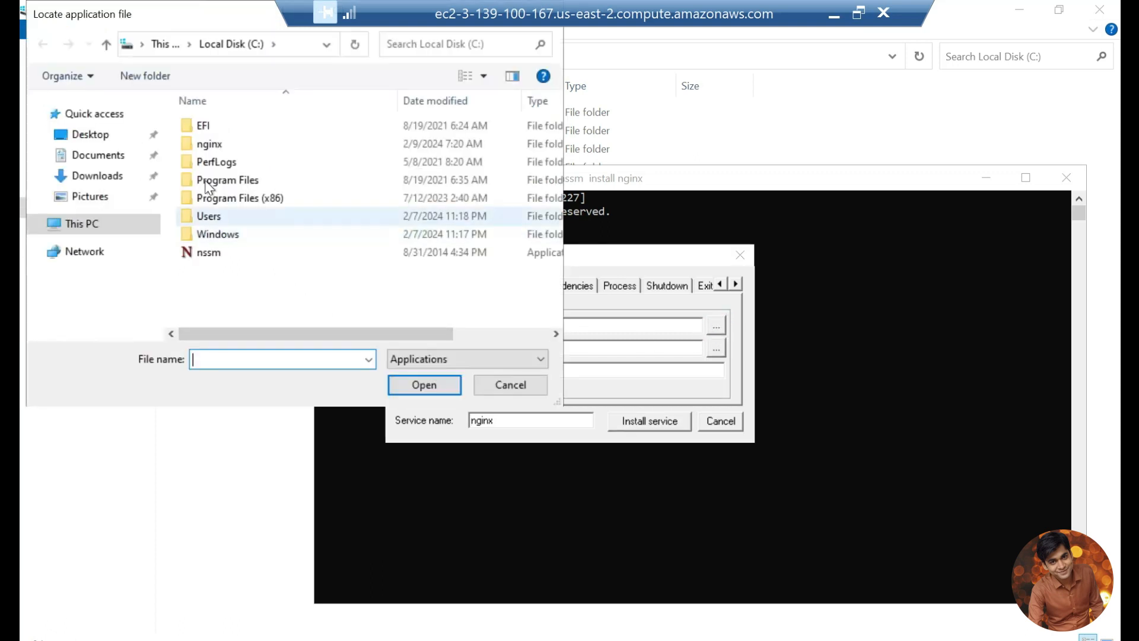
double_click(239, 144)
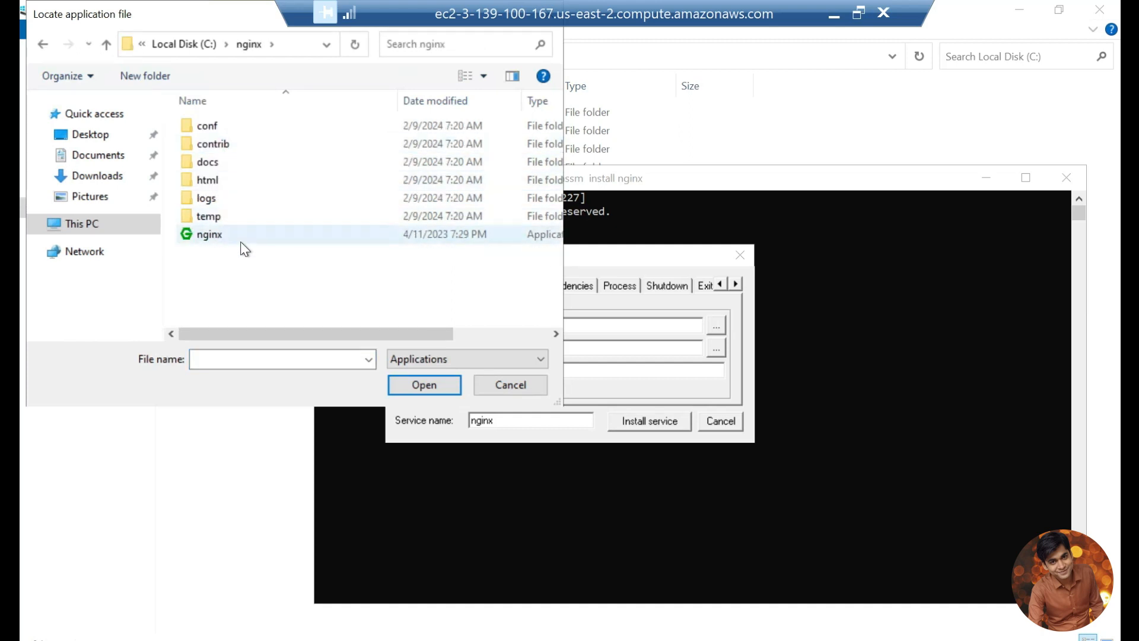
click(240, 239)
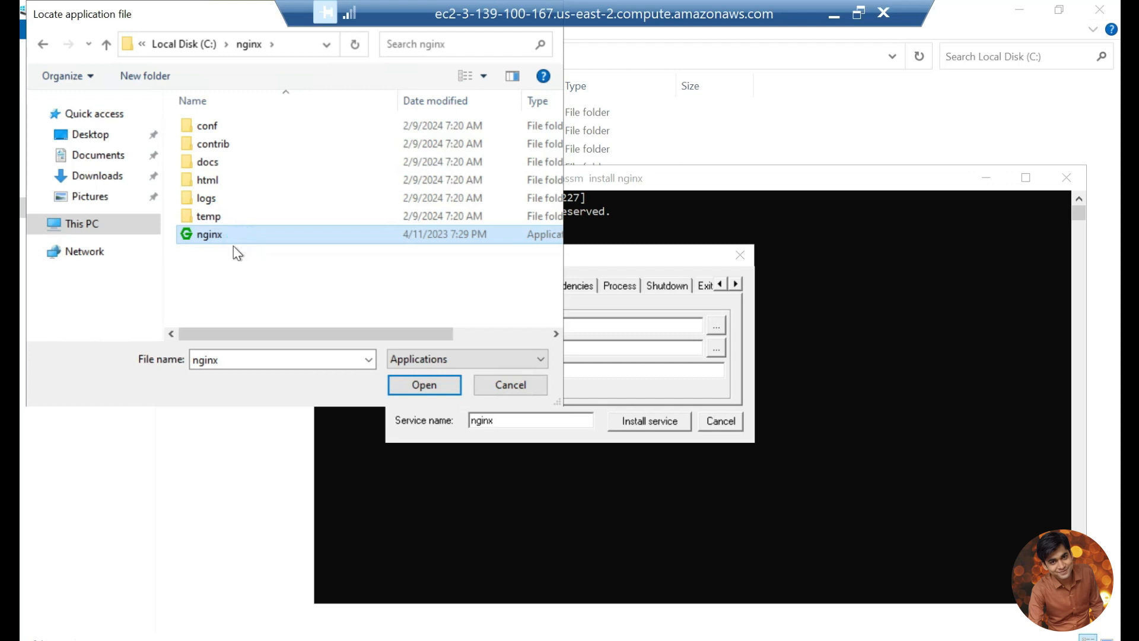
click(420, 383)
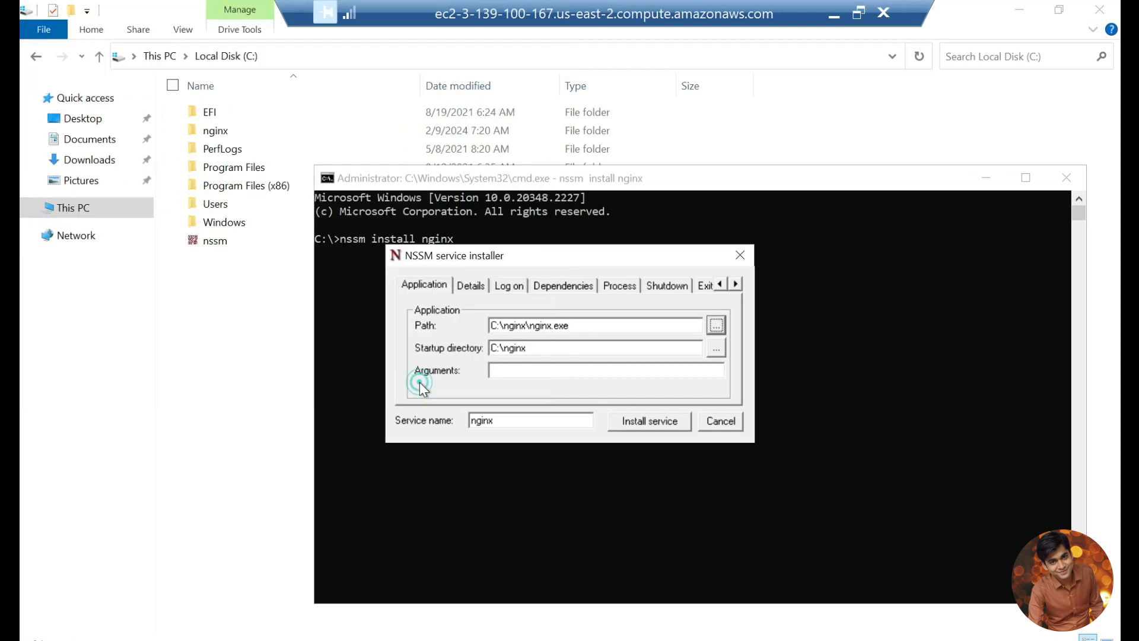
click(636, 417)
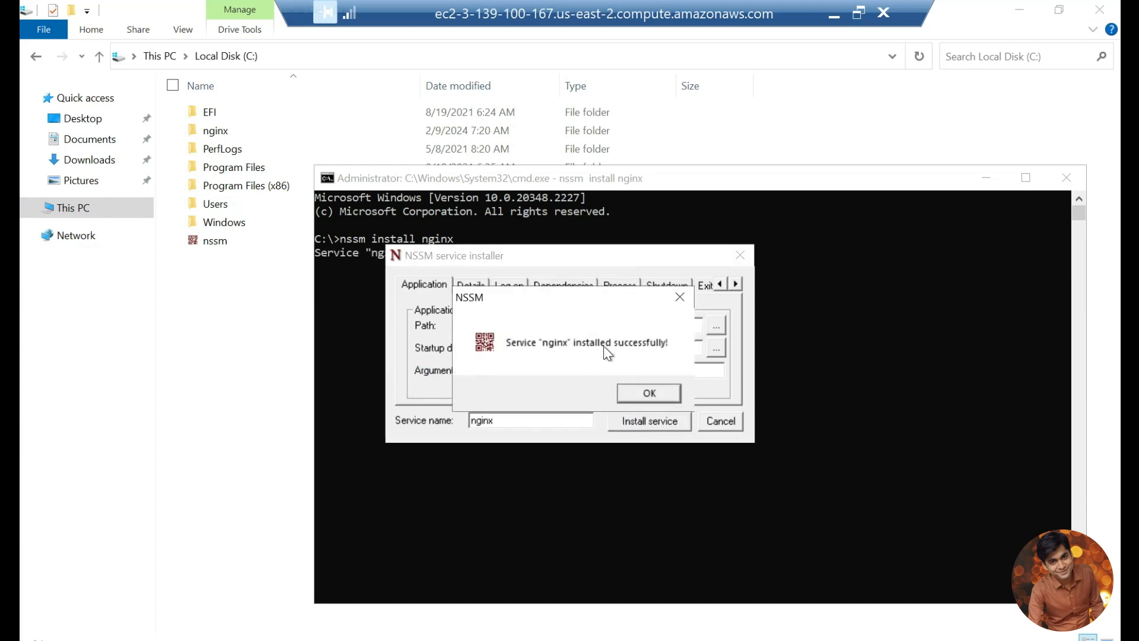
click(638, 397)
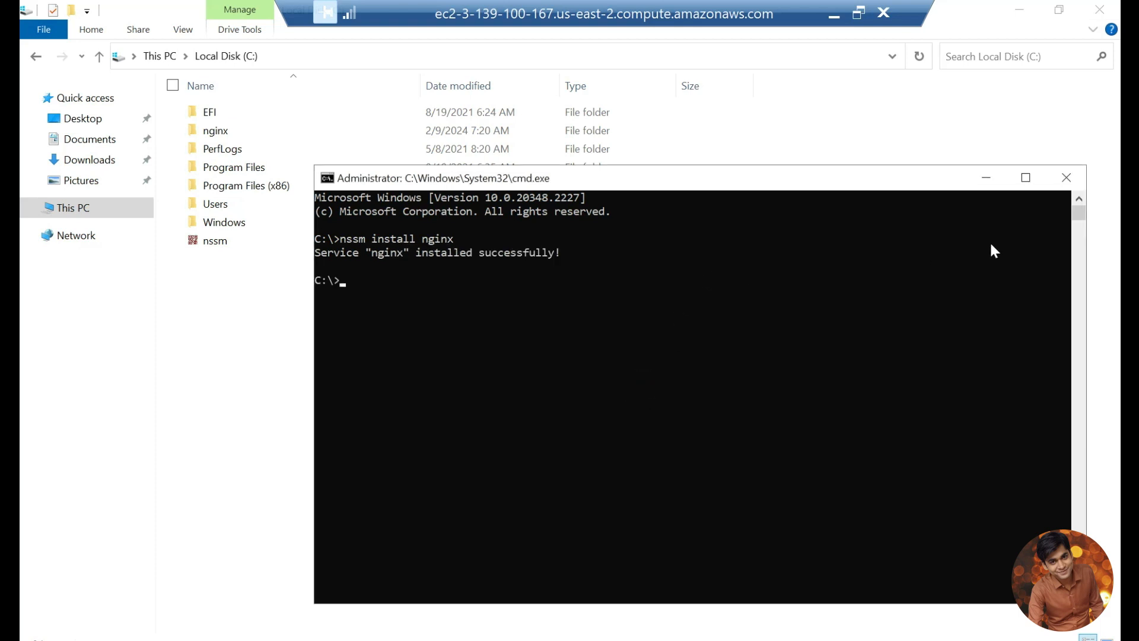
click(1072, 186)
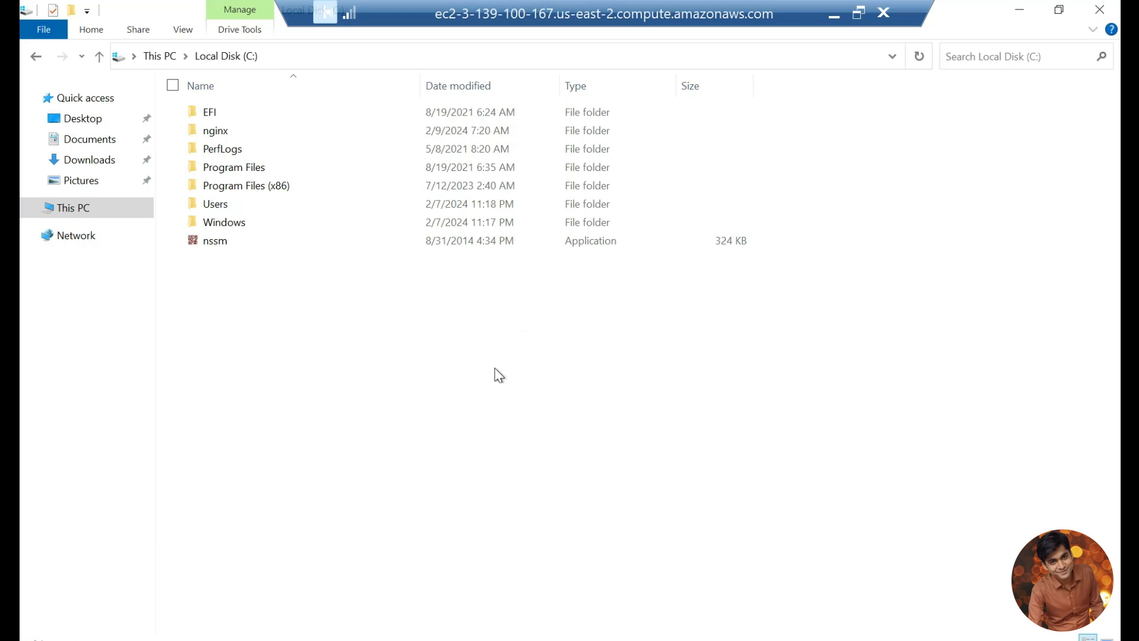
Open the nginx folder on Local Disk (C:), and bring up the Windows Services console in a maximized window
double_click(238, 140)
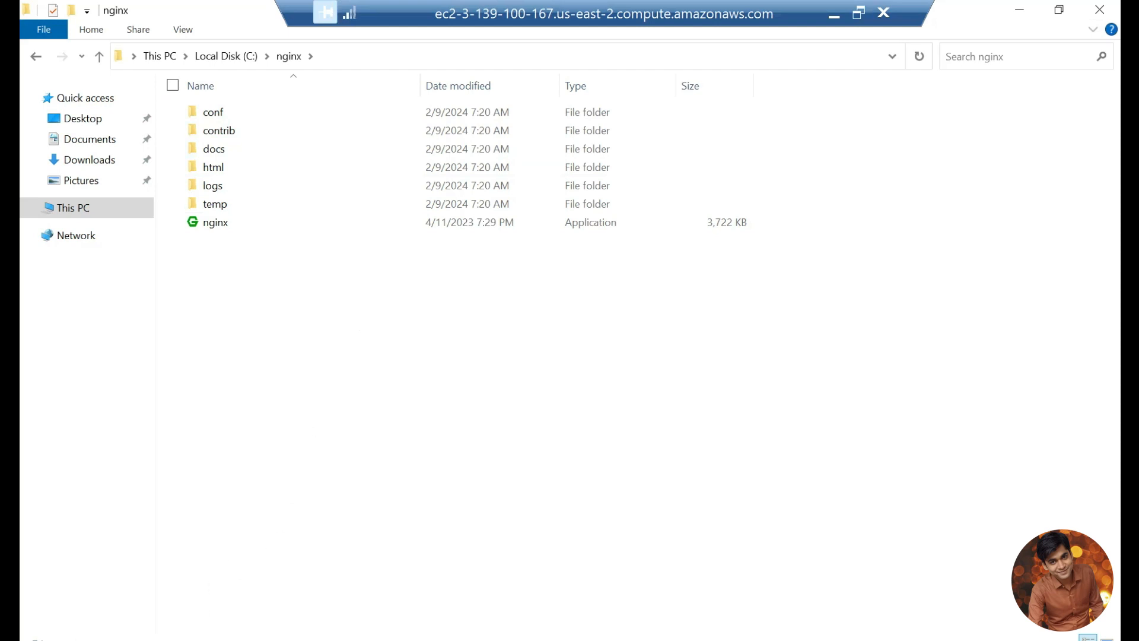
key(super)
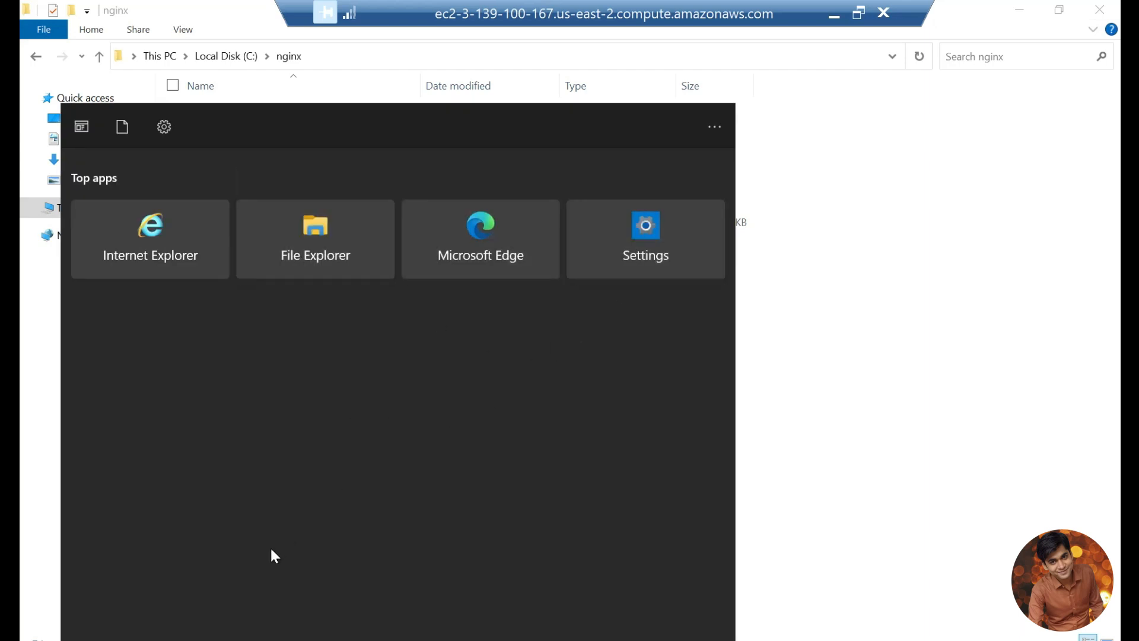
text(services)
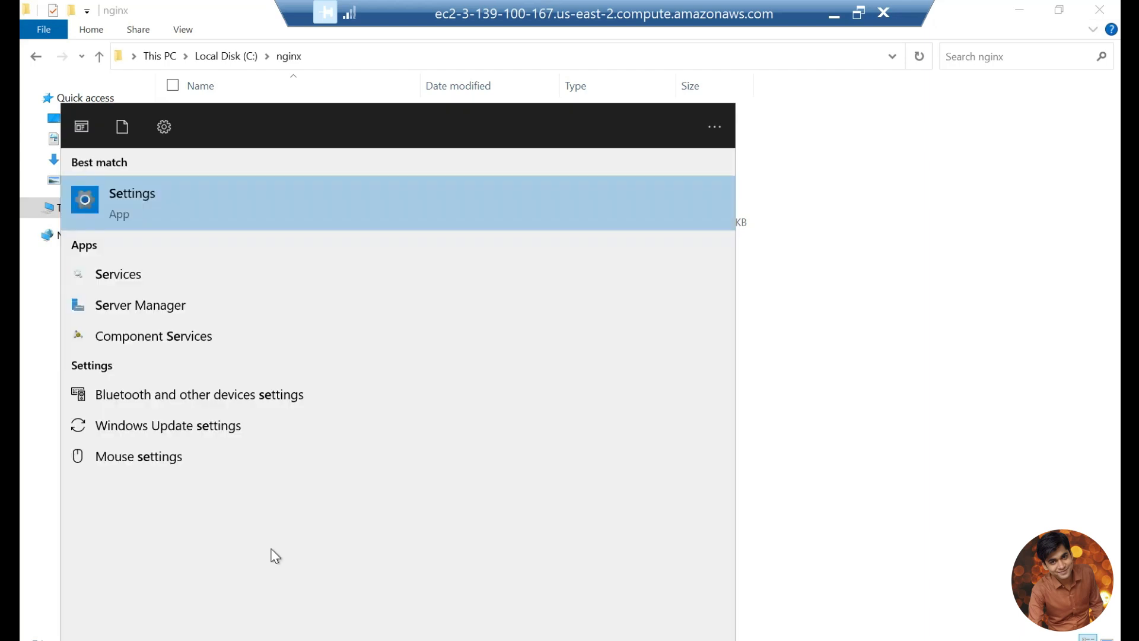
click(190, 197)
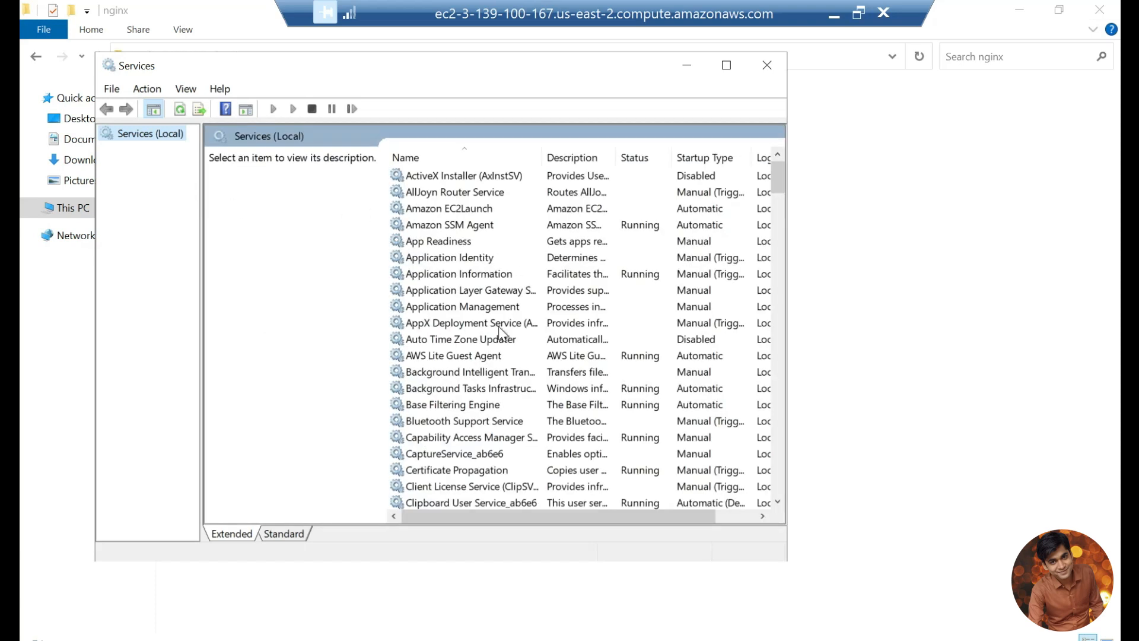
click(726, 66)
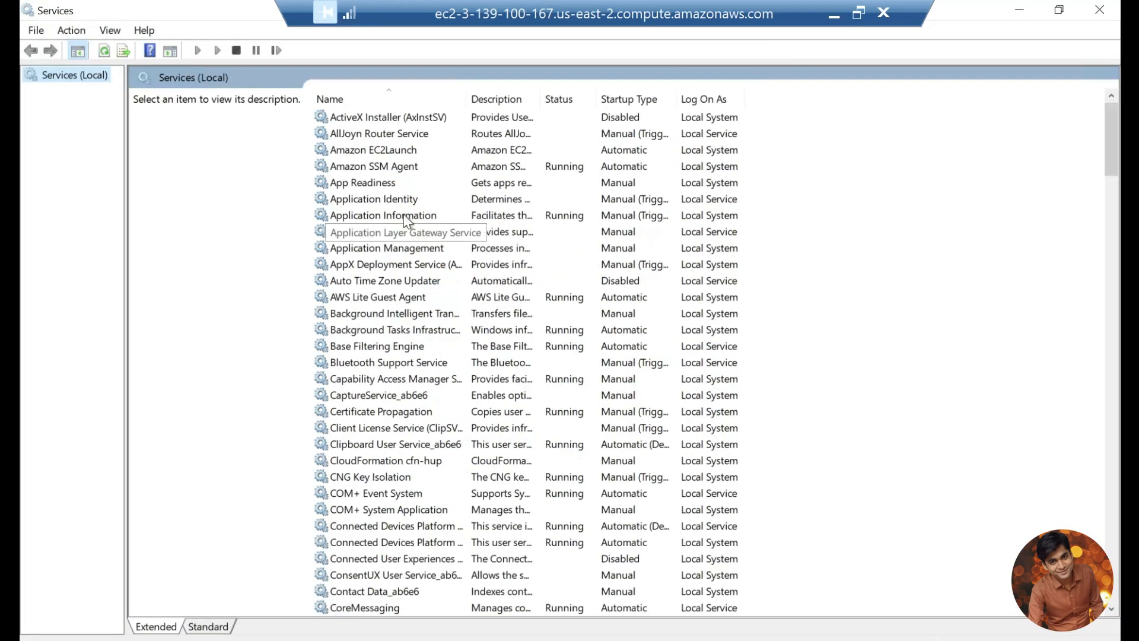
Find the nginx service in the services list and start it
click(409, 216)
text(ng)
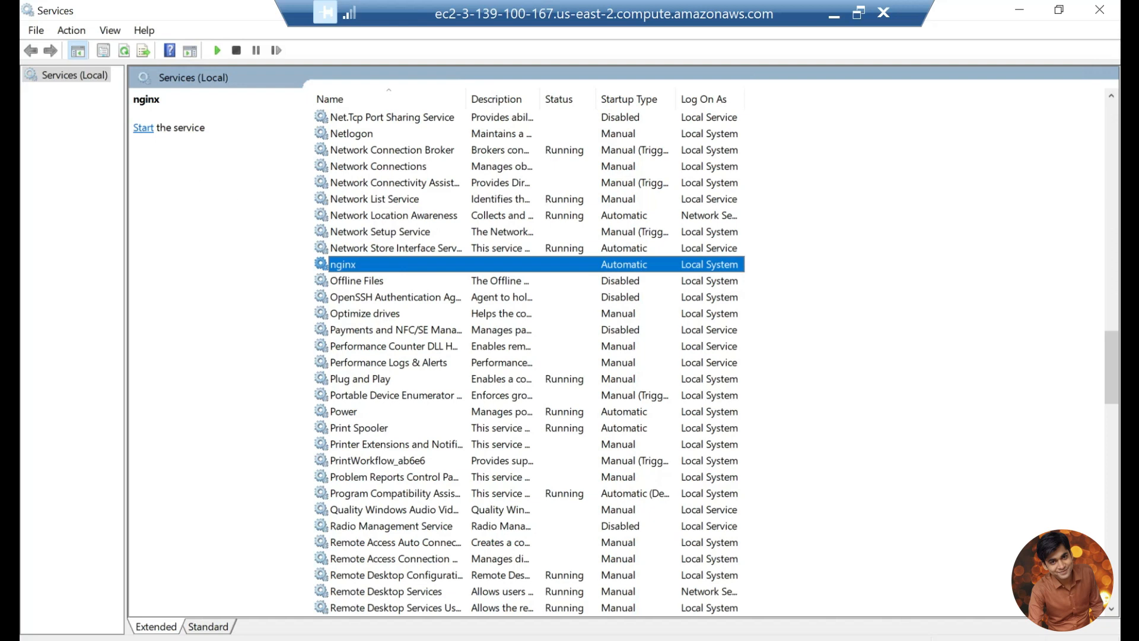
click(143, 128)
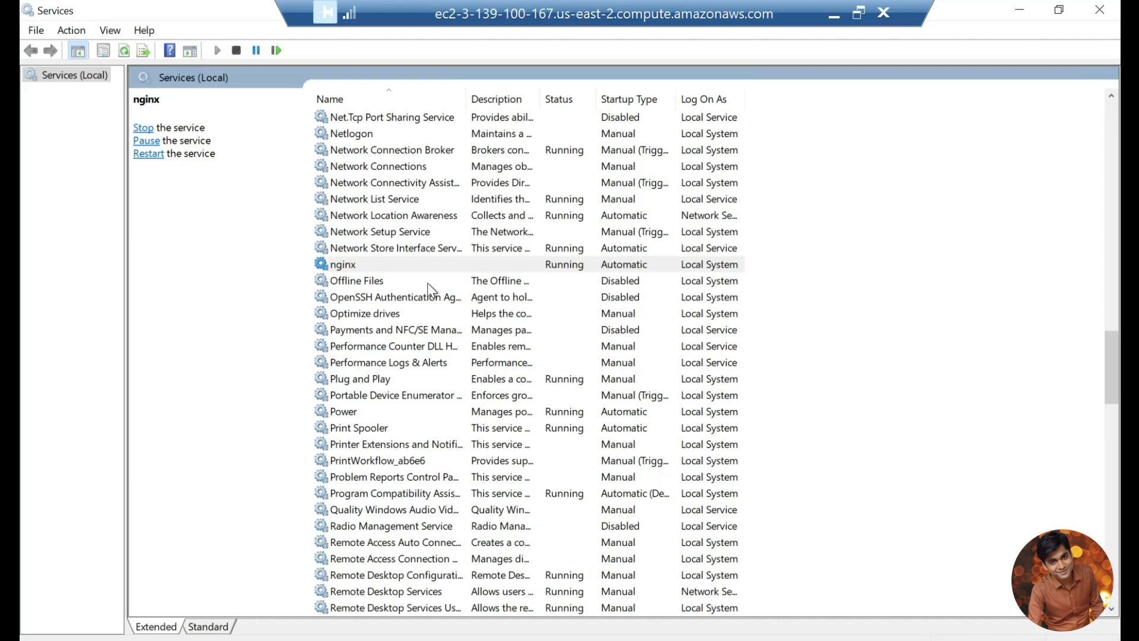
Close the Services console, the nginx folder and all browser tabs, minimize the Downloads window, and refresh the desktop
click(1095, 13)
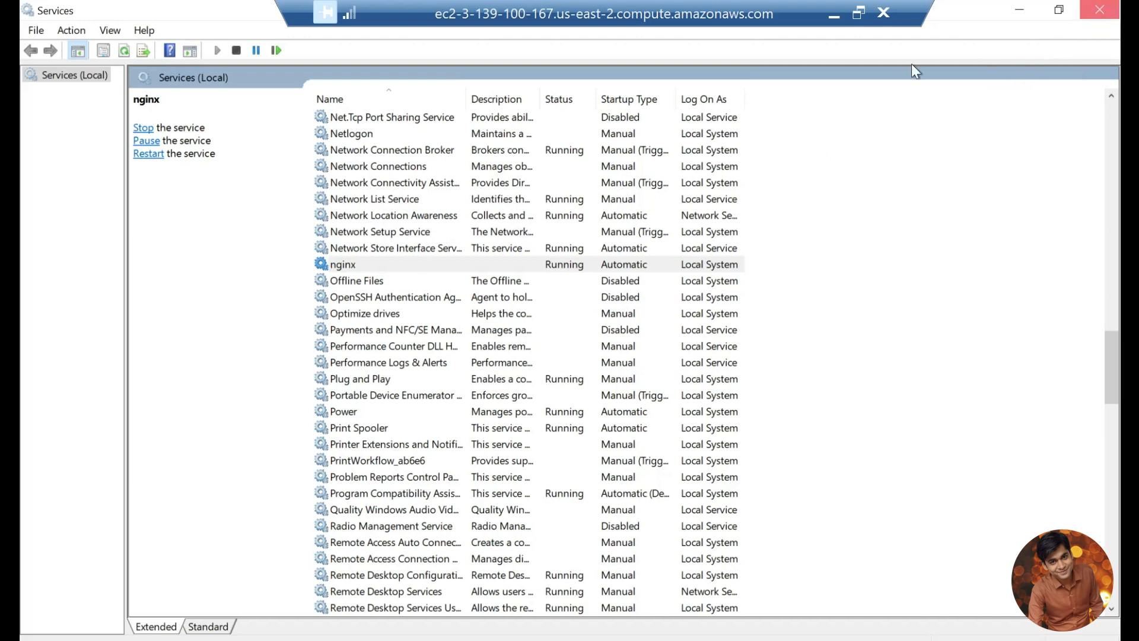
click(1095, 14)
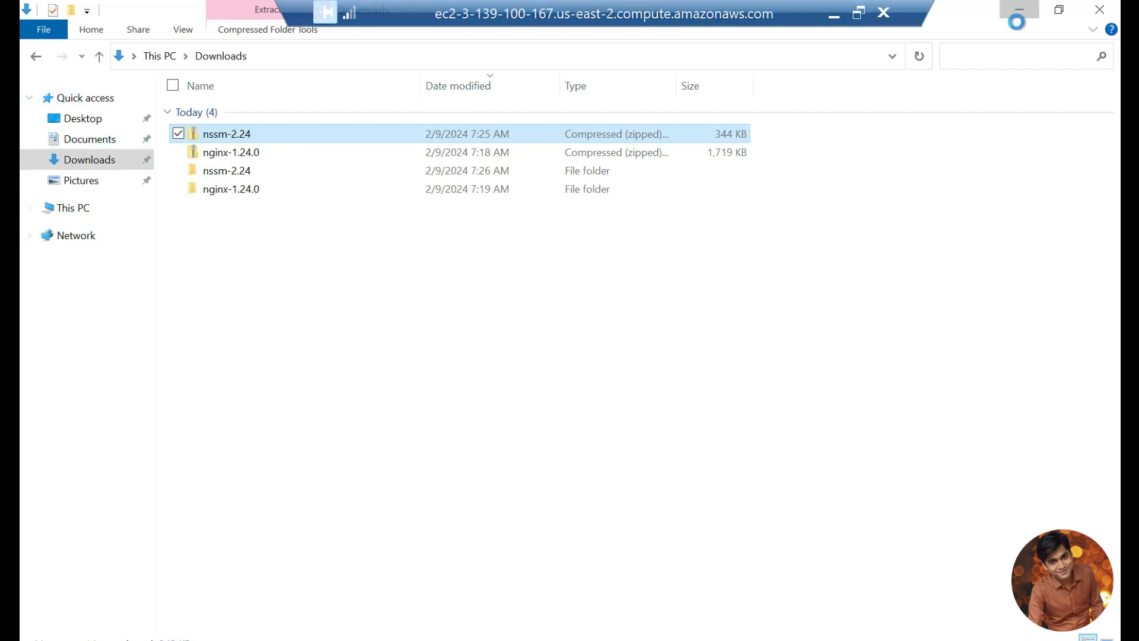
click(1016, 14)
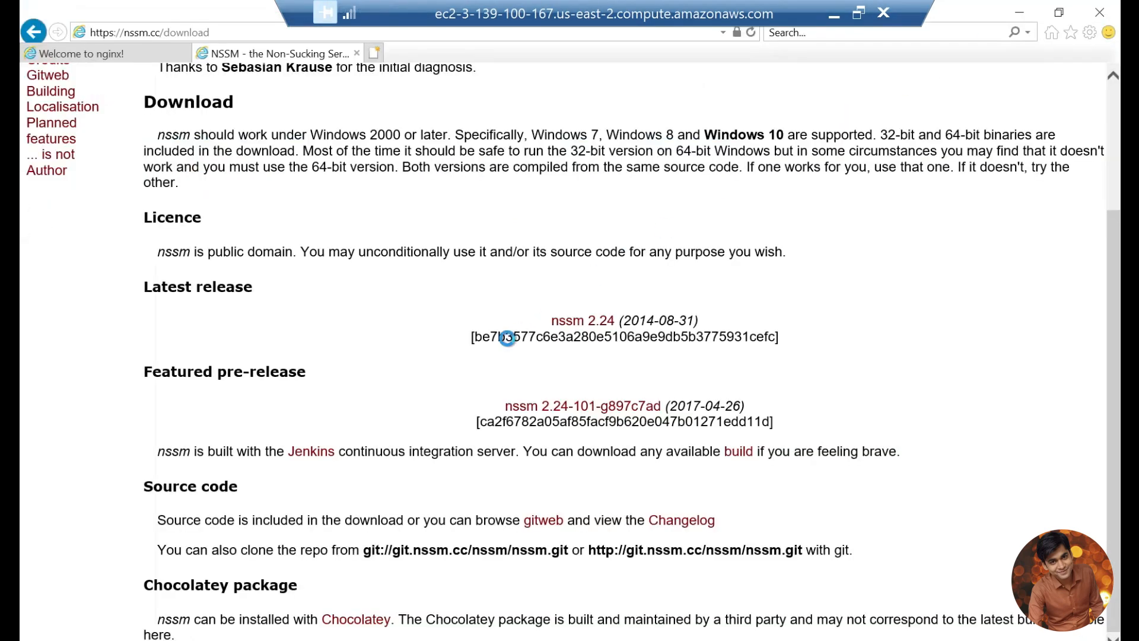
click(1104, 12)
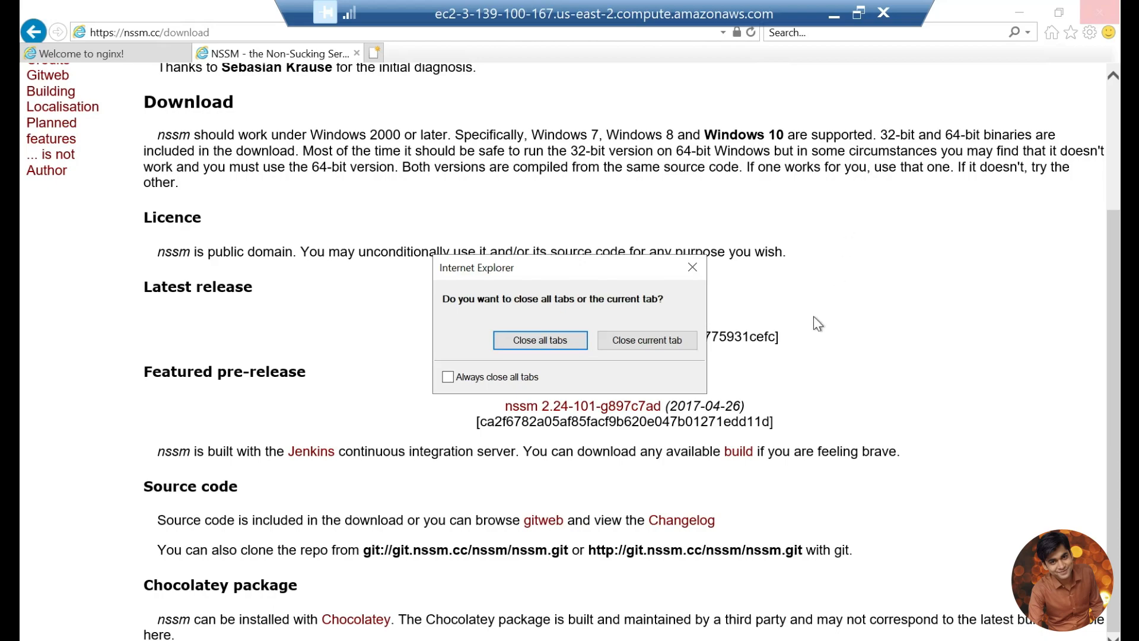
click(546, 337)
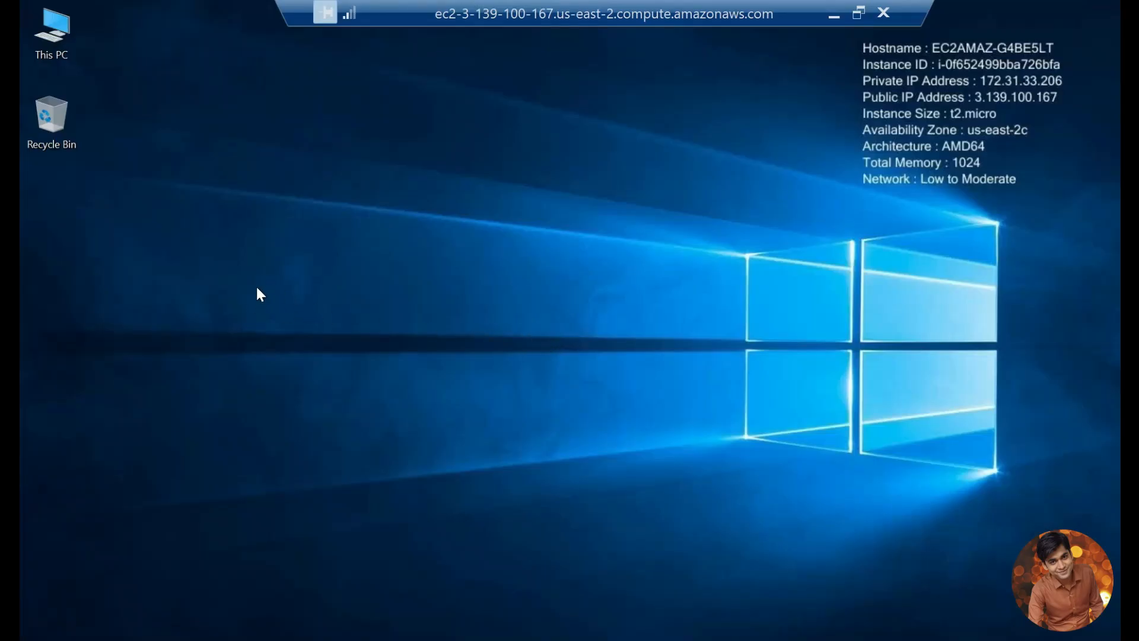
right_click(222, 184)
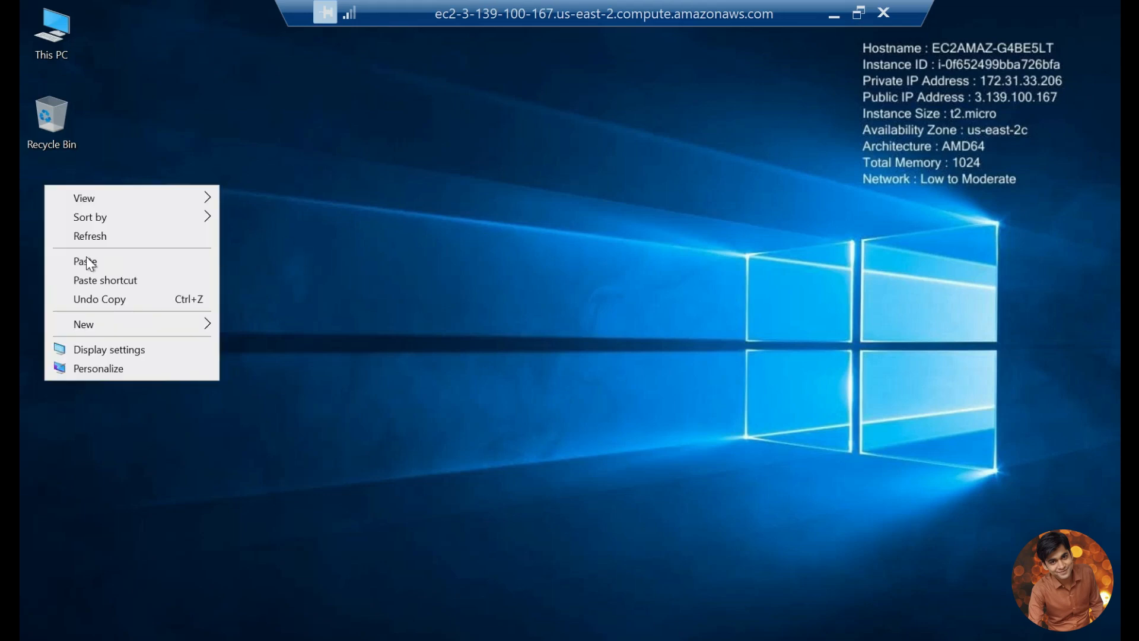
click(89, 238)
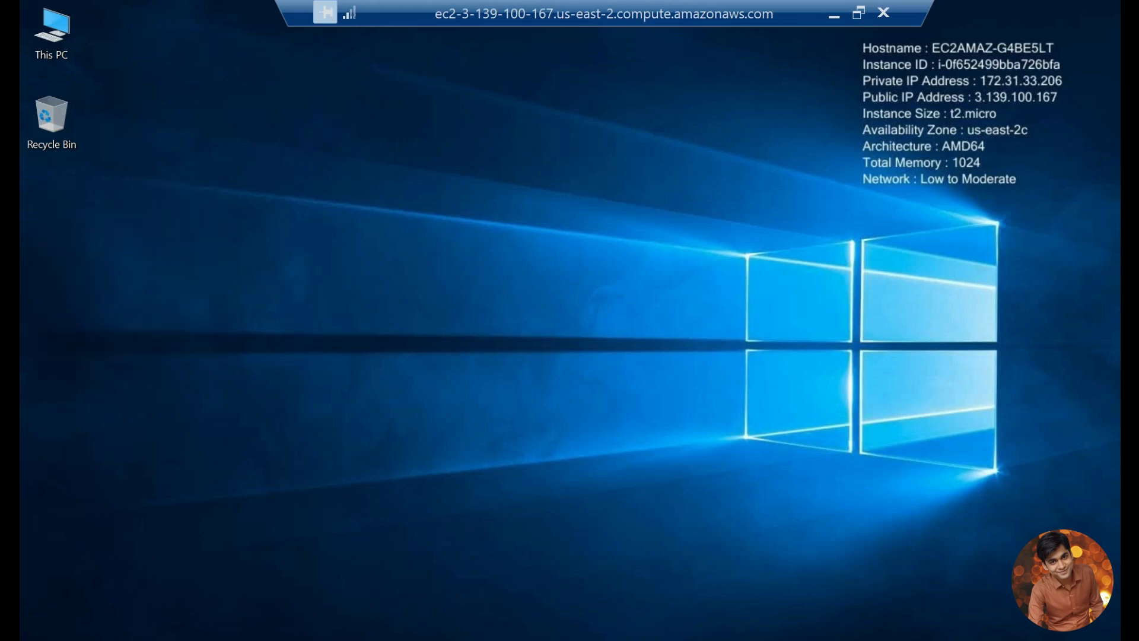
Delete the nssm-2.24 and nginx-1.24.0 archives and their extracted folders from Downloads, then close the folder window
click(421, 640)
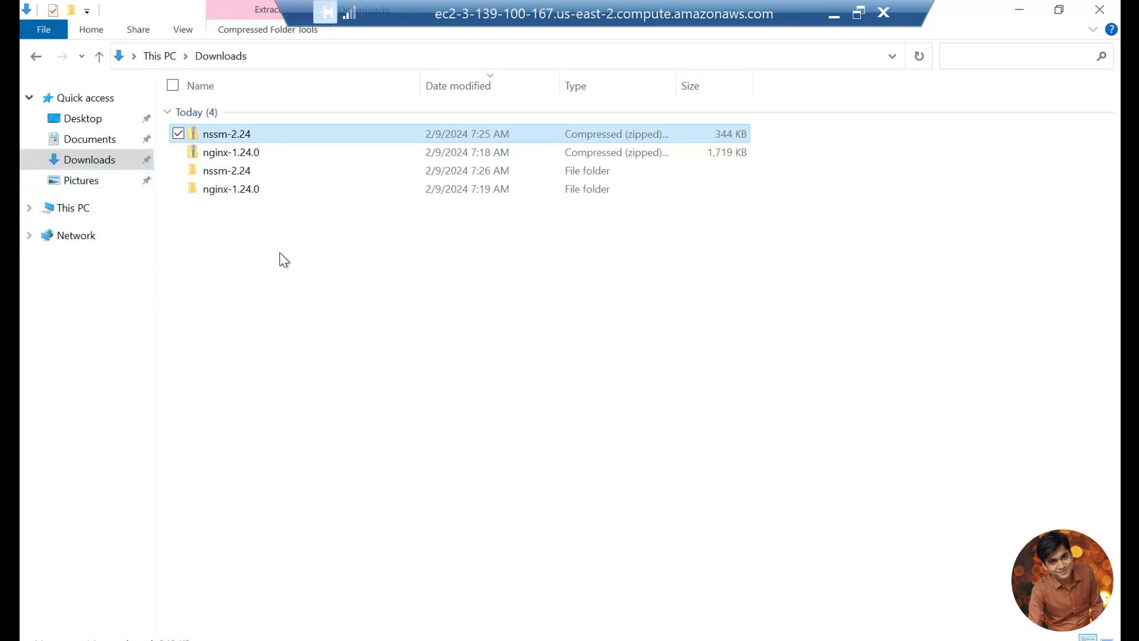
click(66, 209)
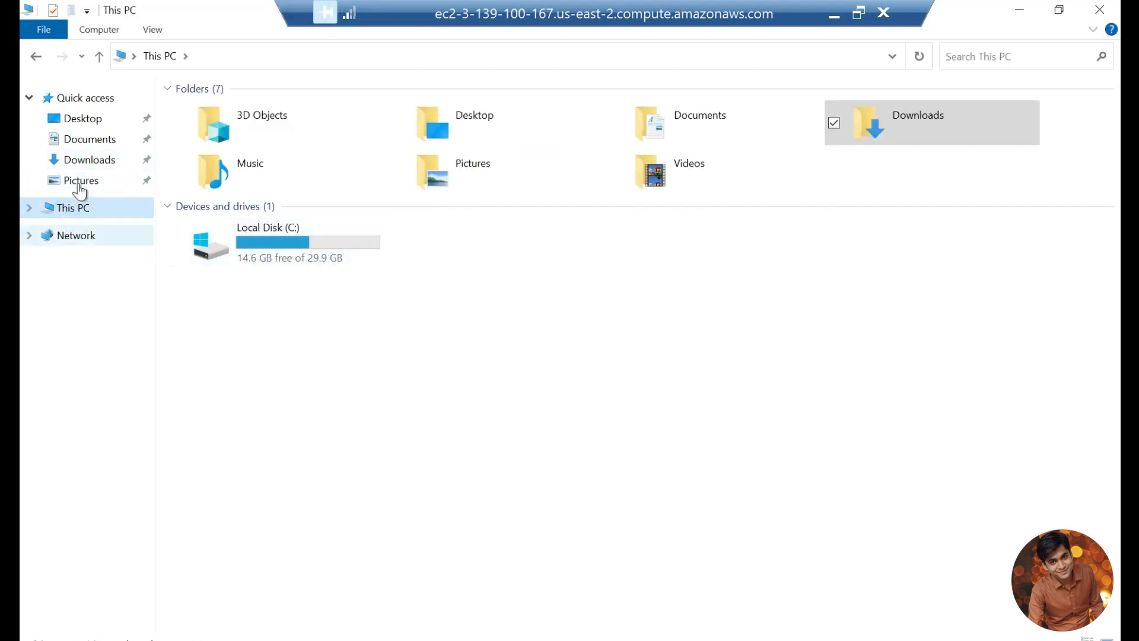
click(80, 161)
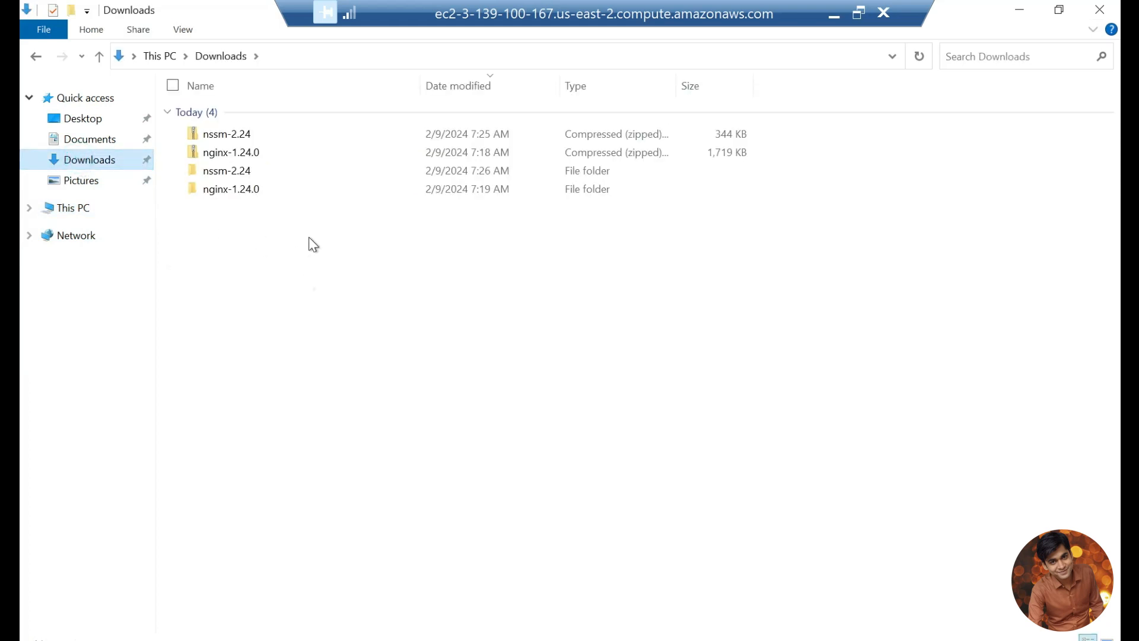
drag(314, 289, 274, 131)
right_click(274, 130)
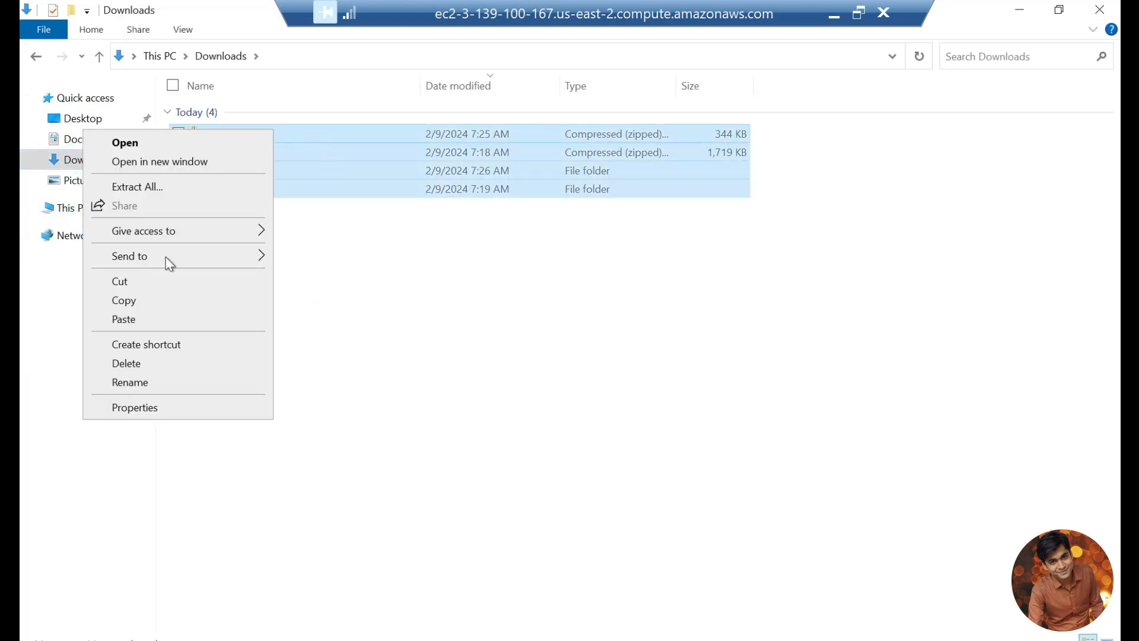
click(144, 362)
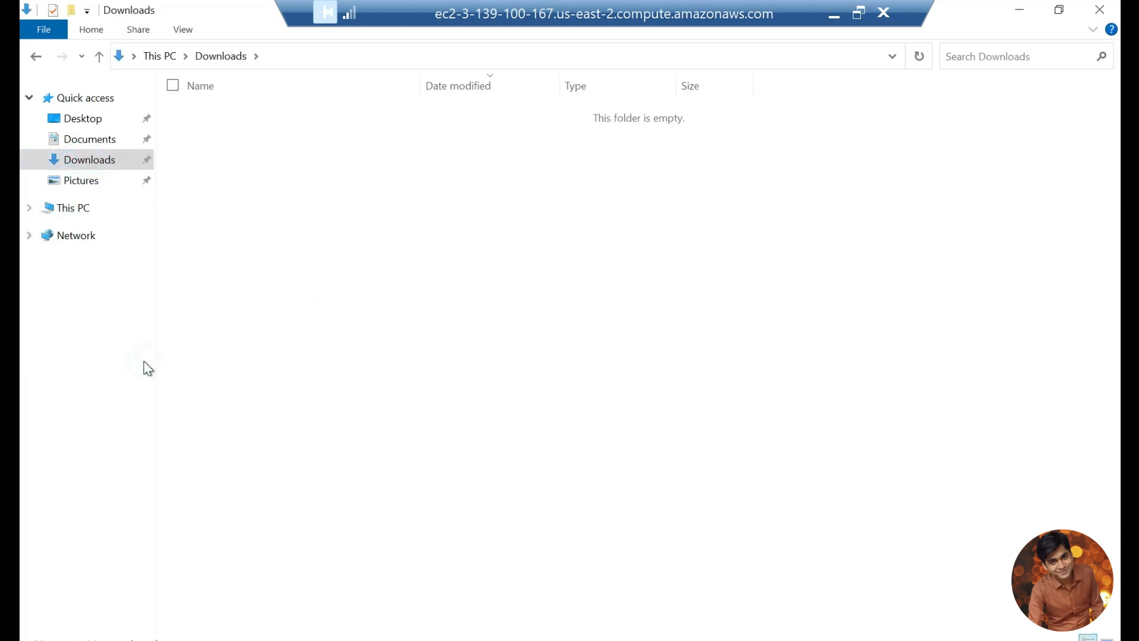
click(1099, 9)
Empty the Recycle Bin, permanently deleting the four discarded items
right_click(53, 111)
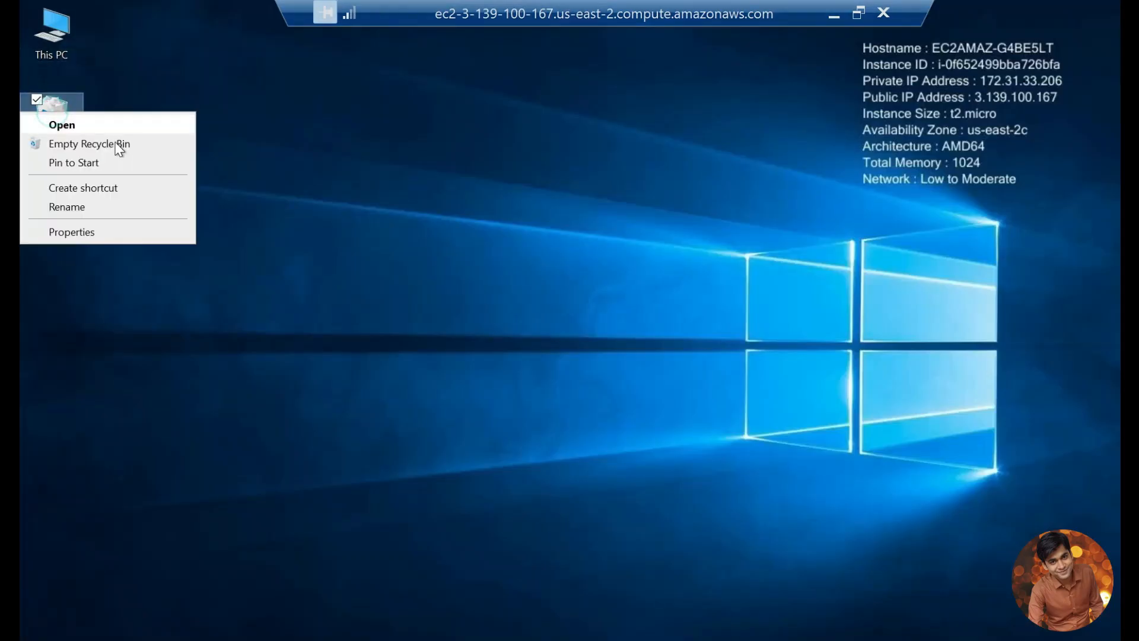
click(117, 145)
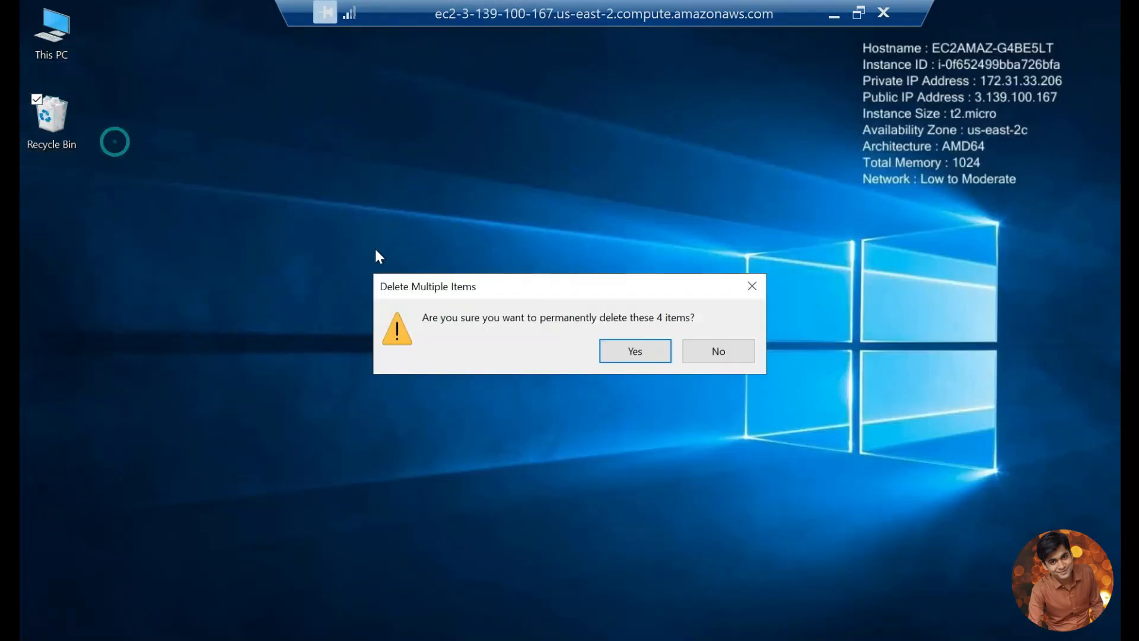
click(636, 353)
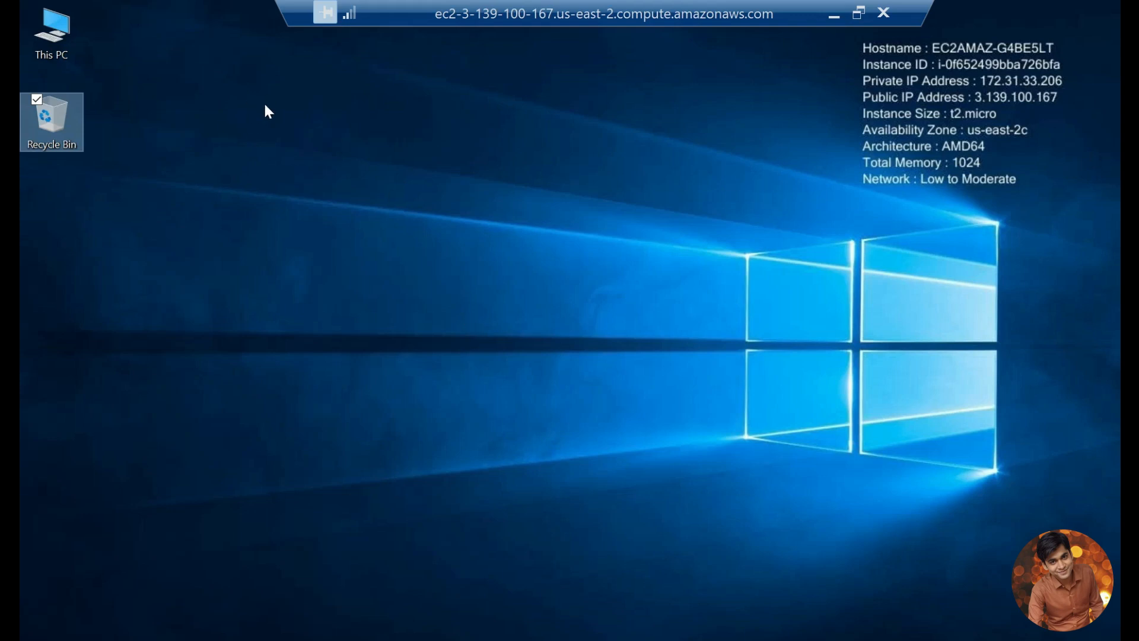
right_click(76, 102)
click(167, 156)
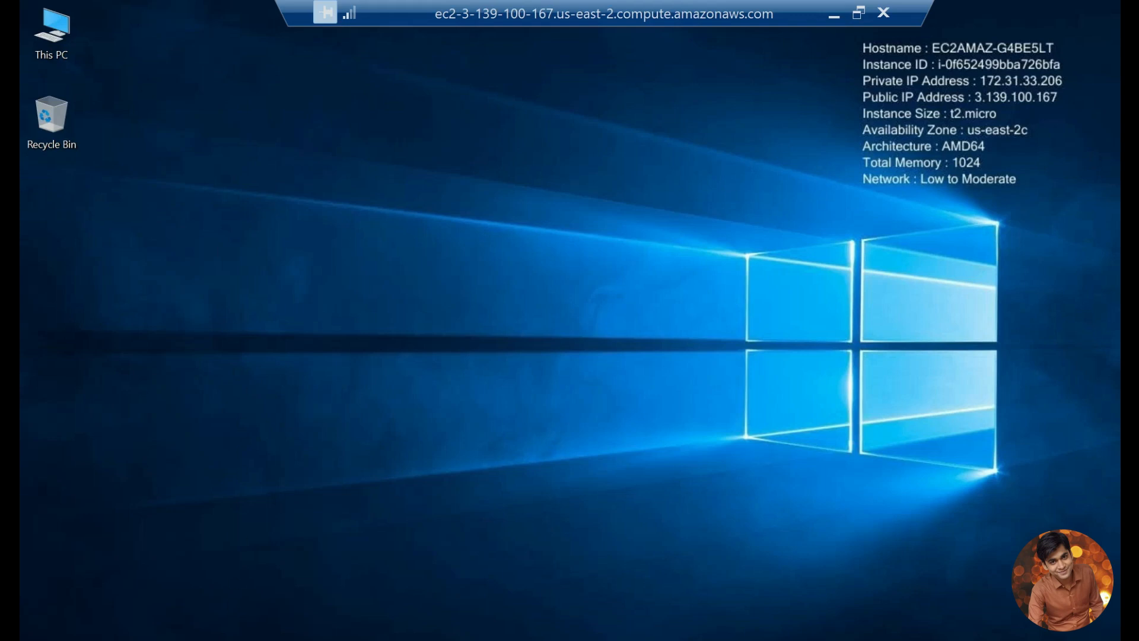
click(81, 639)
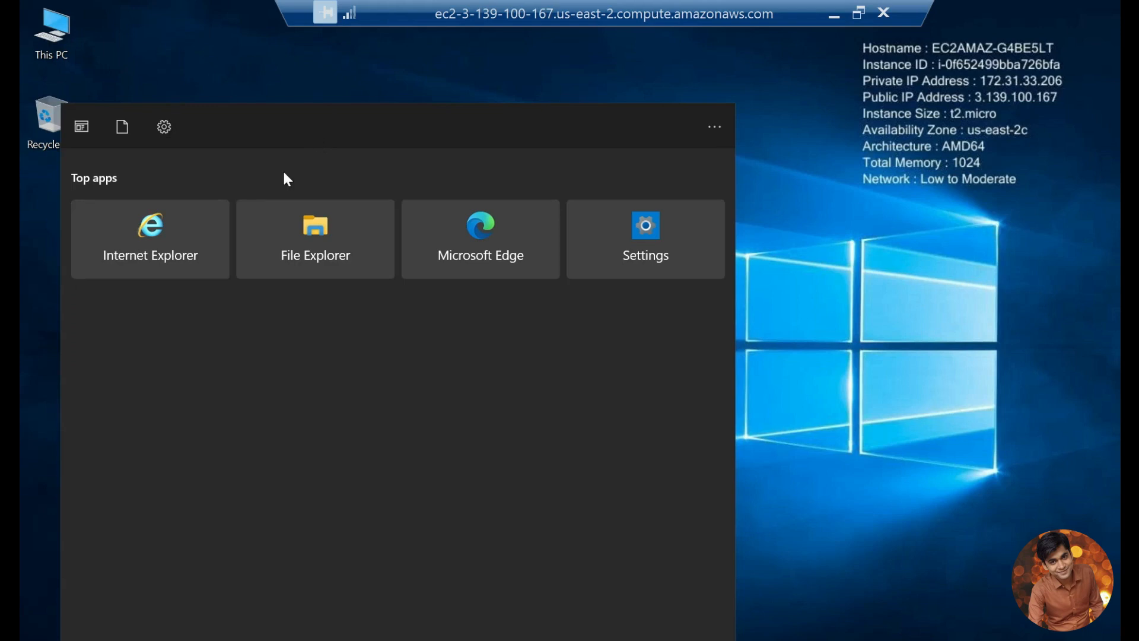
click(36, 225)
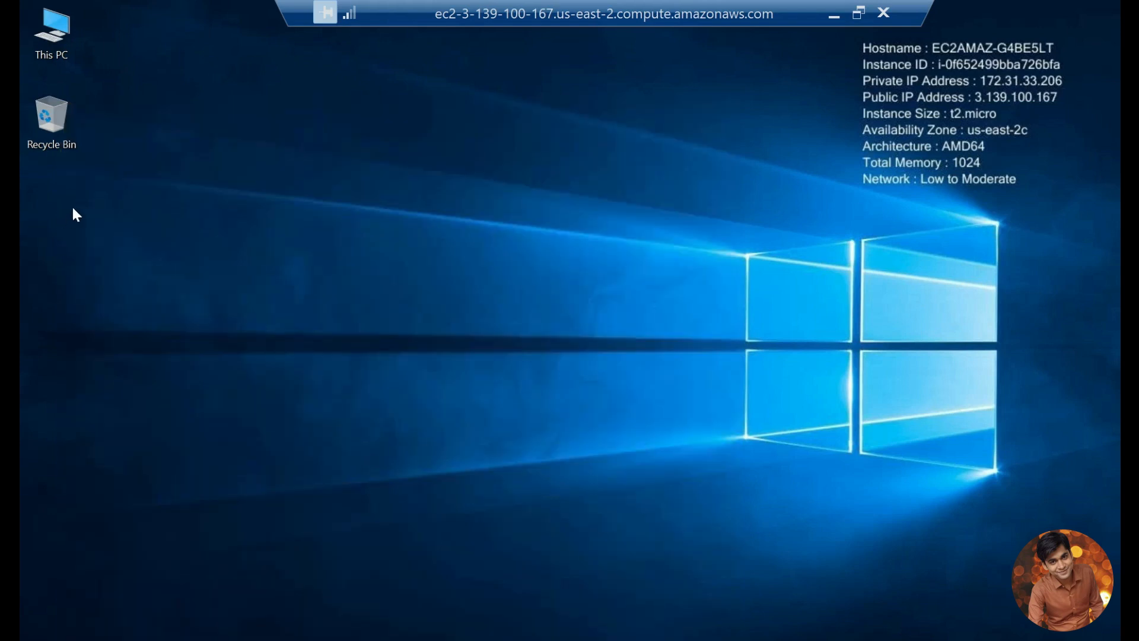